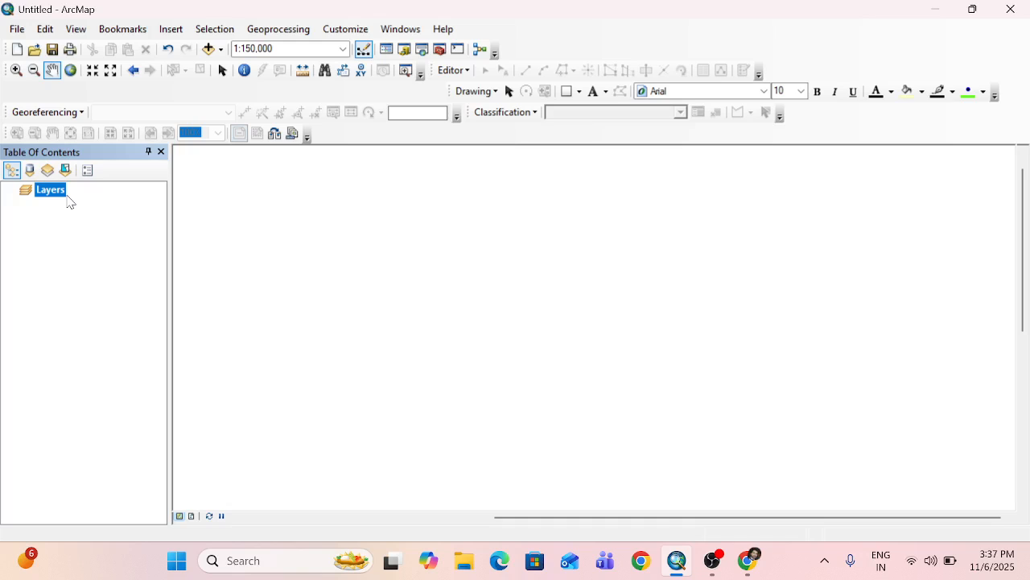
# Add the Kullu-1.tif raster from the ALOS PALSAR folder on drive E to the map.
pyautogui.click(220, 49)
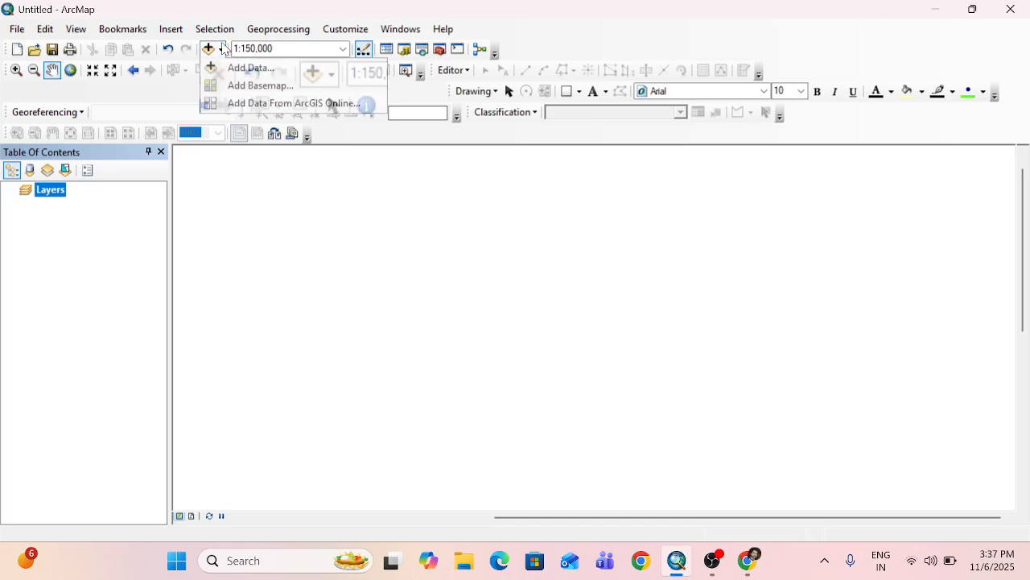
pyautogui.click(240, 67)
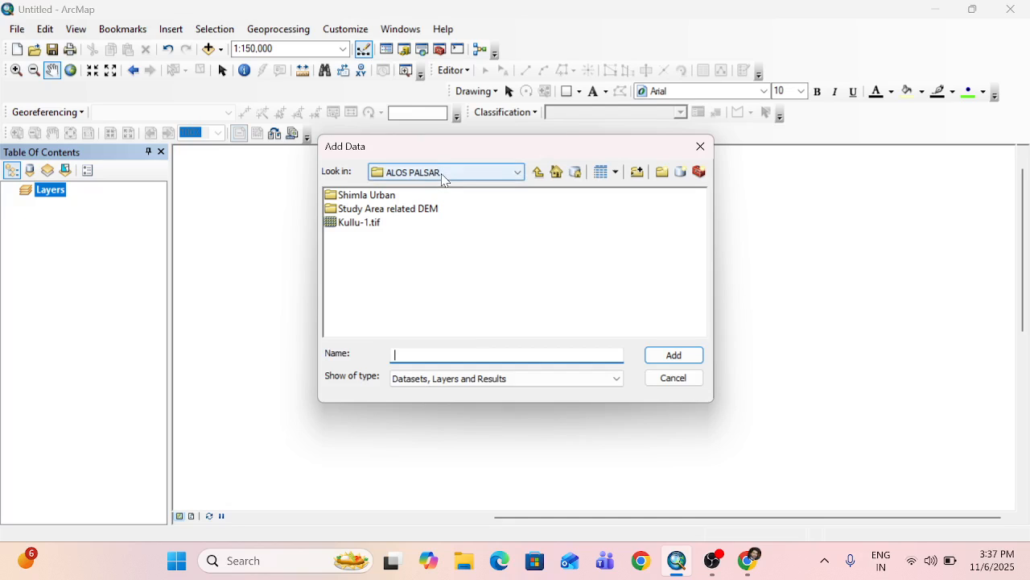
pyautogui.click(359, 224)
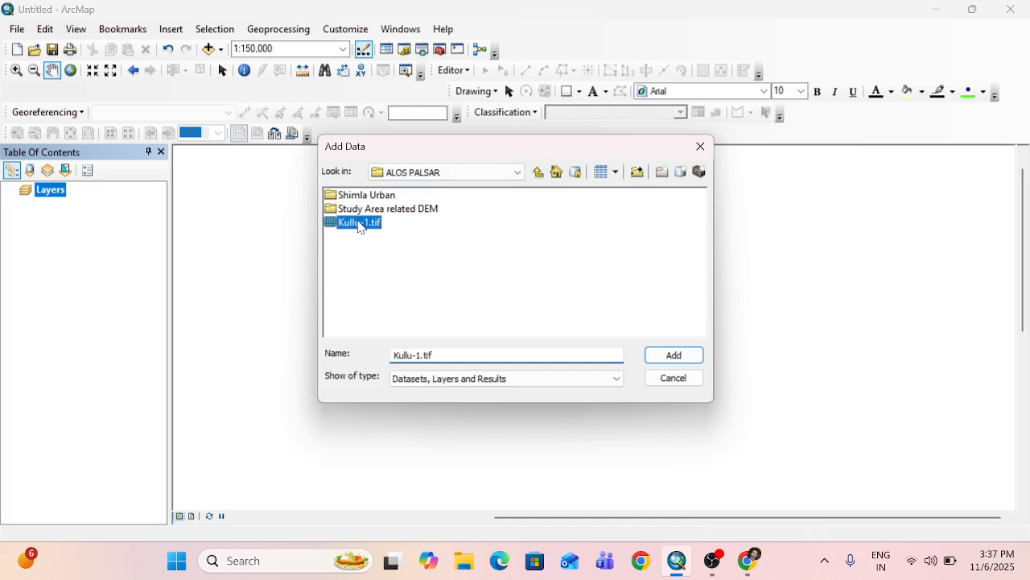
pyautogui.click(432, 177)
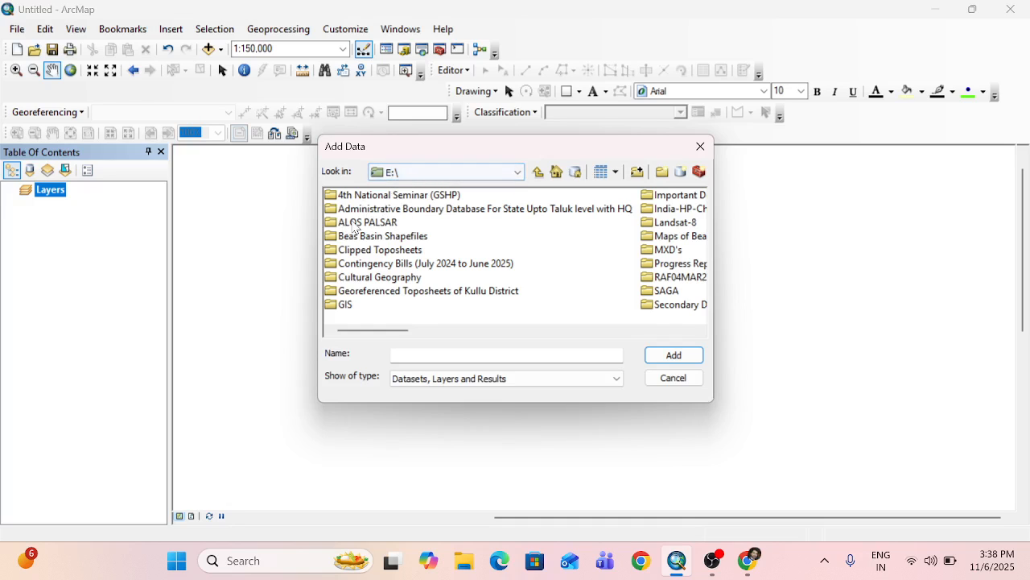
pyautogui.doubleClick(356, 225)
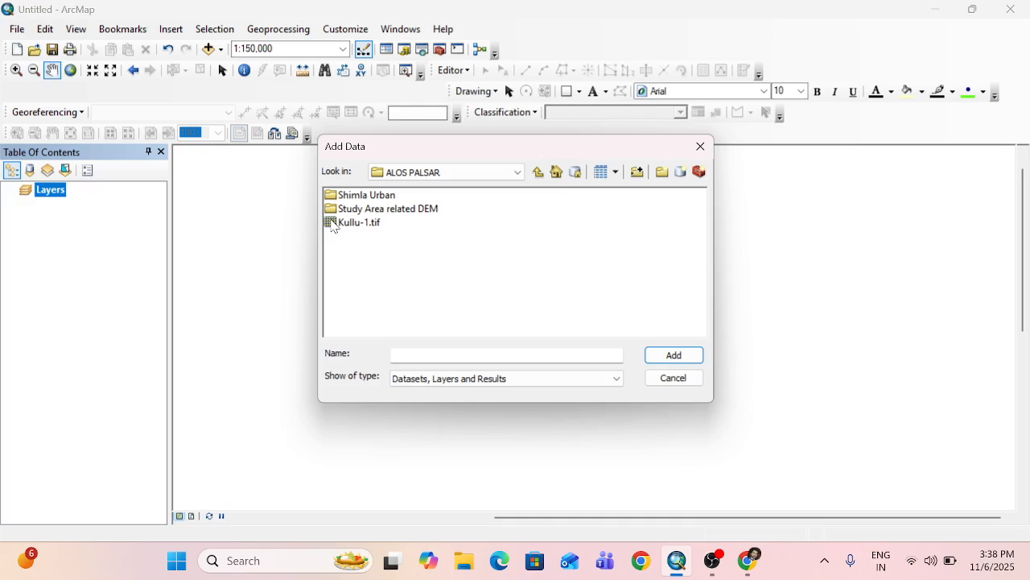
pyautogui.click(334, 227)
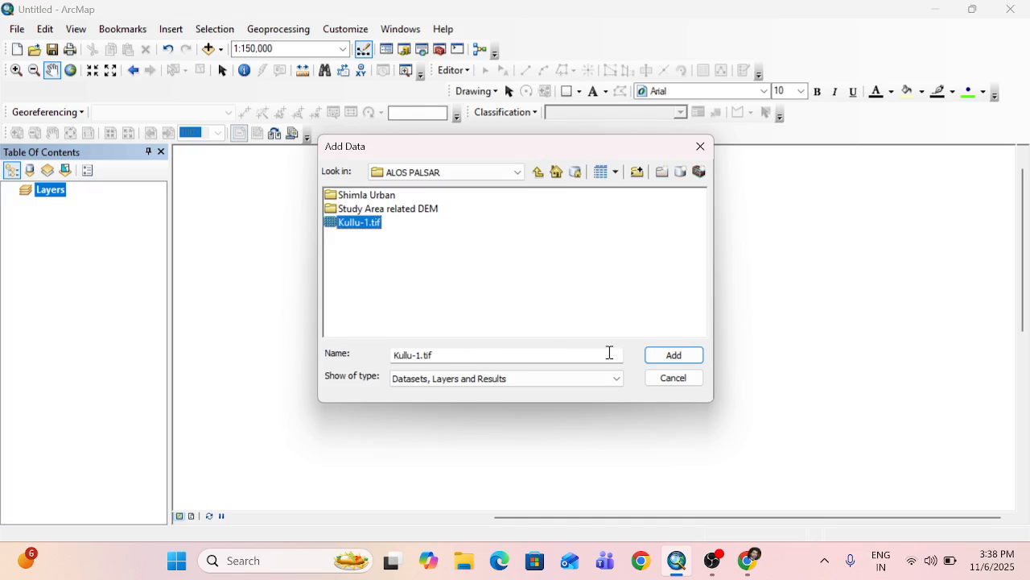
pyautogui.click(675, 356)
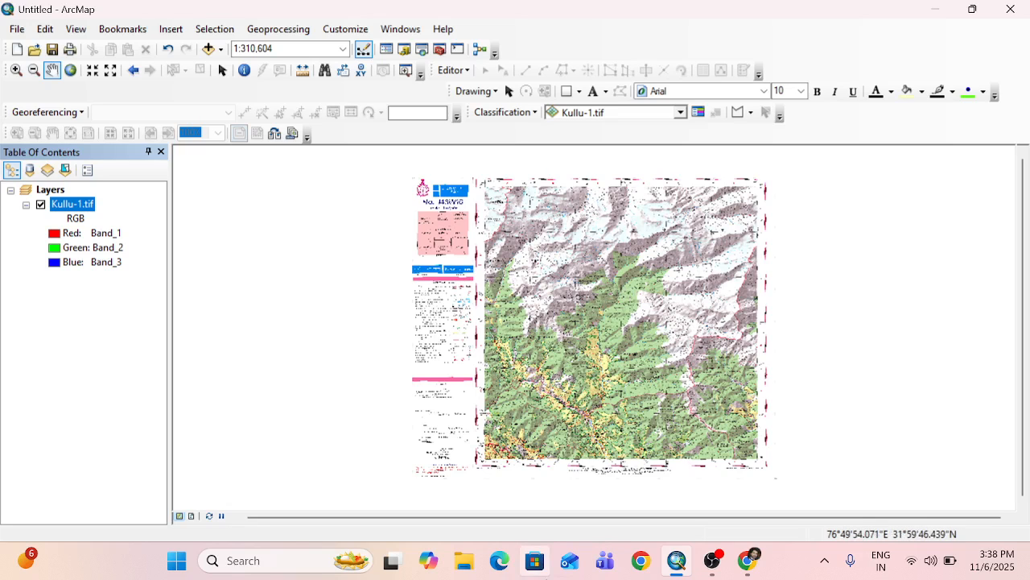
# Open the Catalog and expand the folder connection to drive E down to the contents of the ALOS PALSAR folder.
pyautogui.click(405, 51)
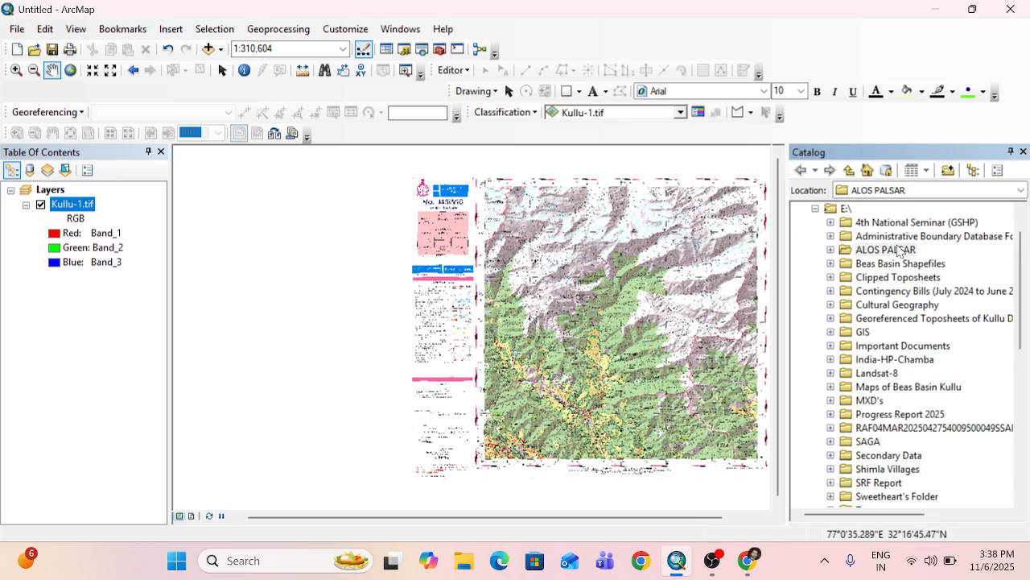
pyautogui.scroll(1, 901, 243)
pyautogui.click(815, 250)
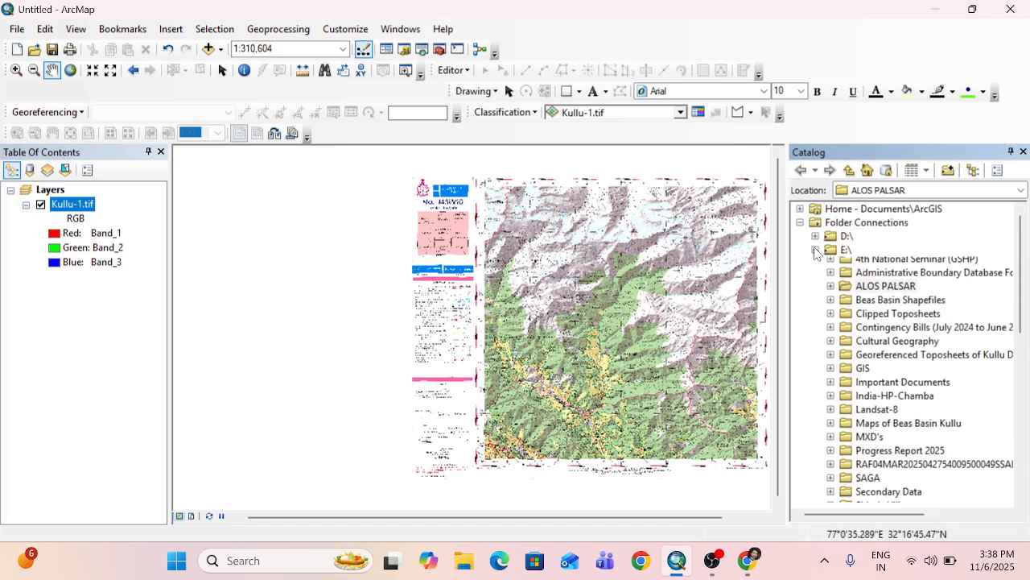
pyautogui.click(799, 223)
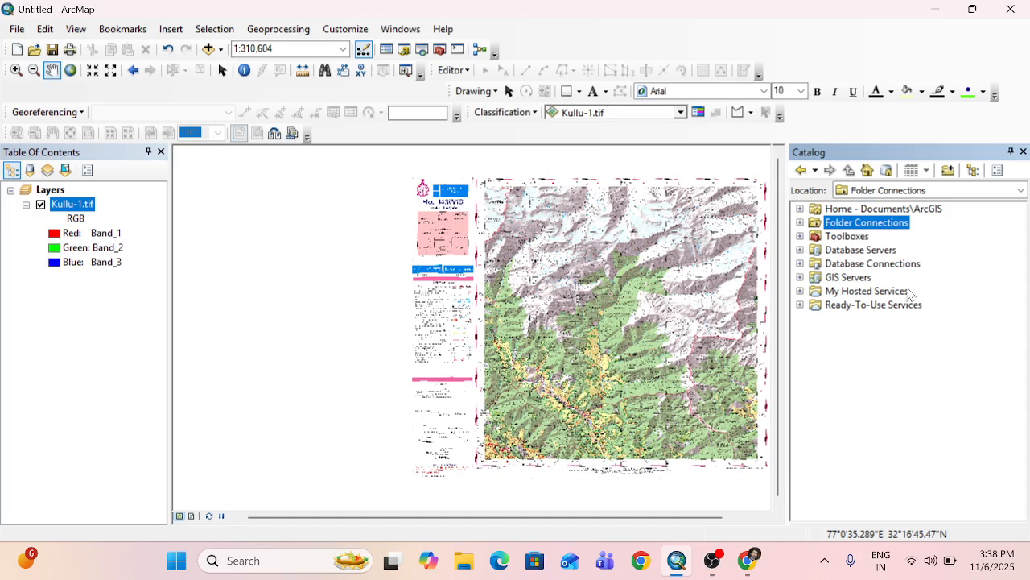
pyautogui.click(800, 223)
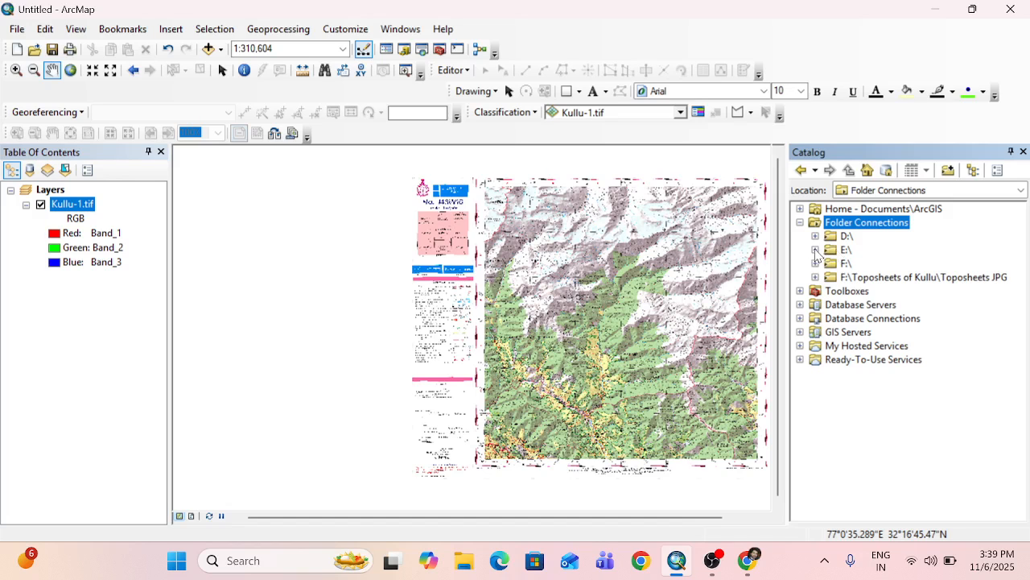
pyautogui.click(816, 252)
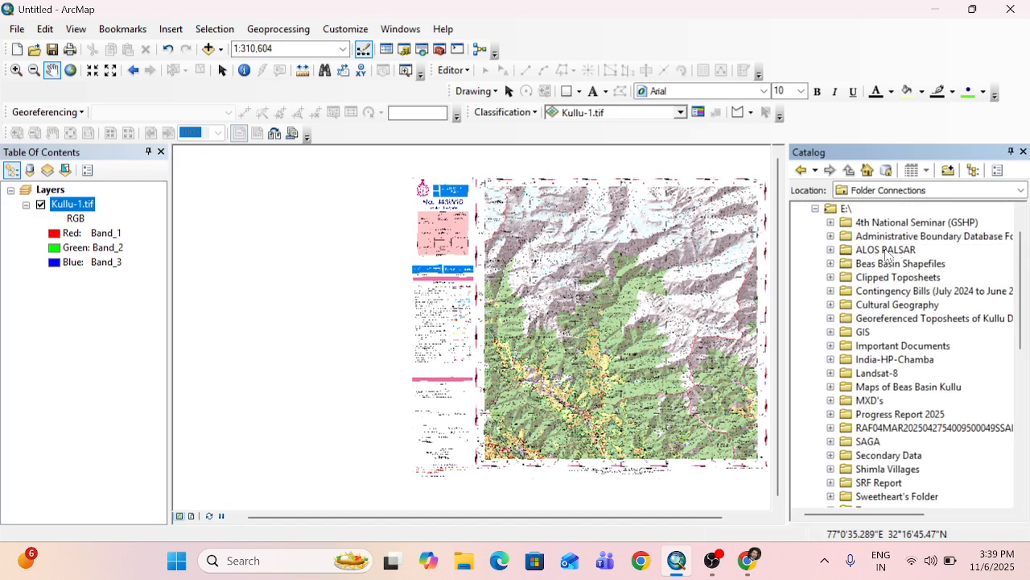
pyautogui.click(831, 250)
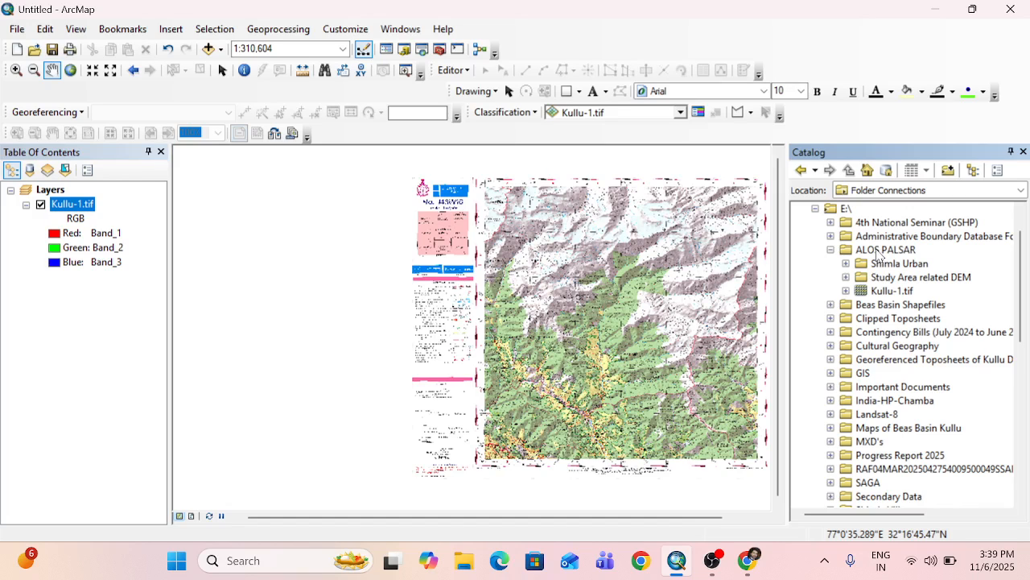
pyautogui.rightClick(877, 253)
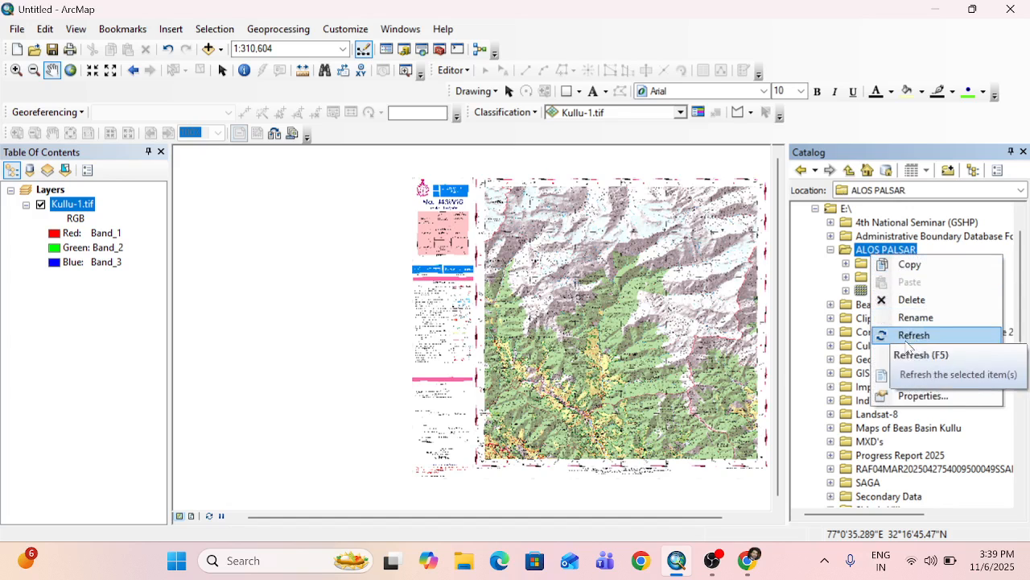
pyautogui.moveTo(903, 364)
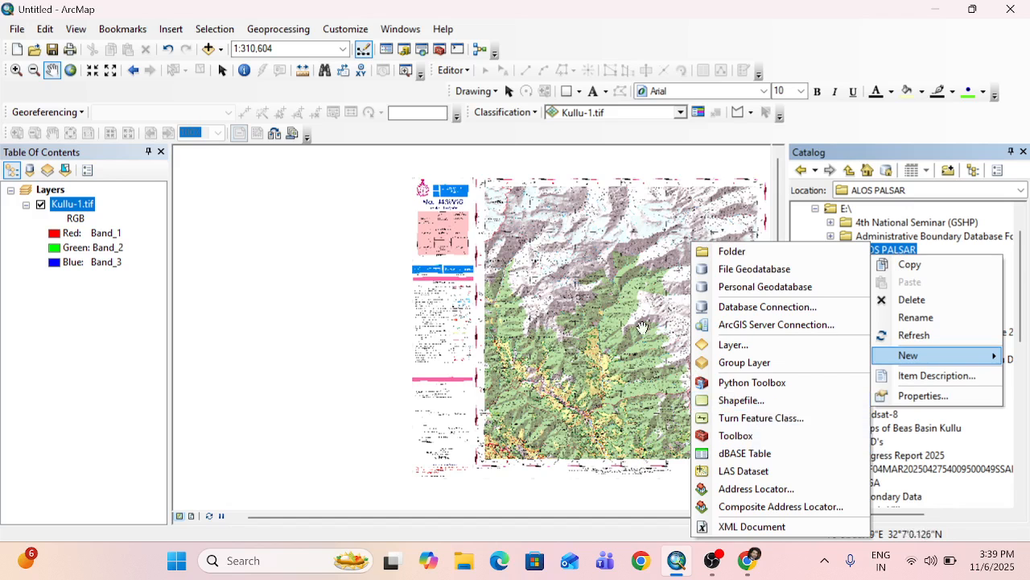
pyautogui.click(554, 161)
pyautogui.moveTo(575, 218); pyautogui.dragTo(586, 67)
pyautogui.rightClick(877, 251)
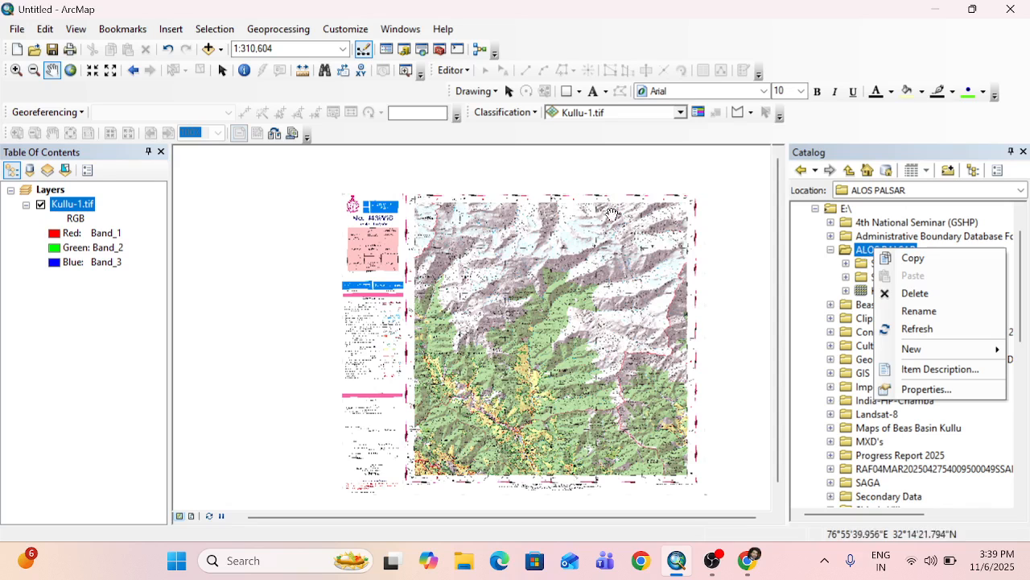
pyautogui.rightClick(879, 223)
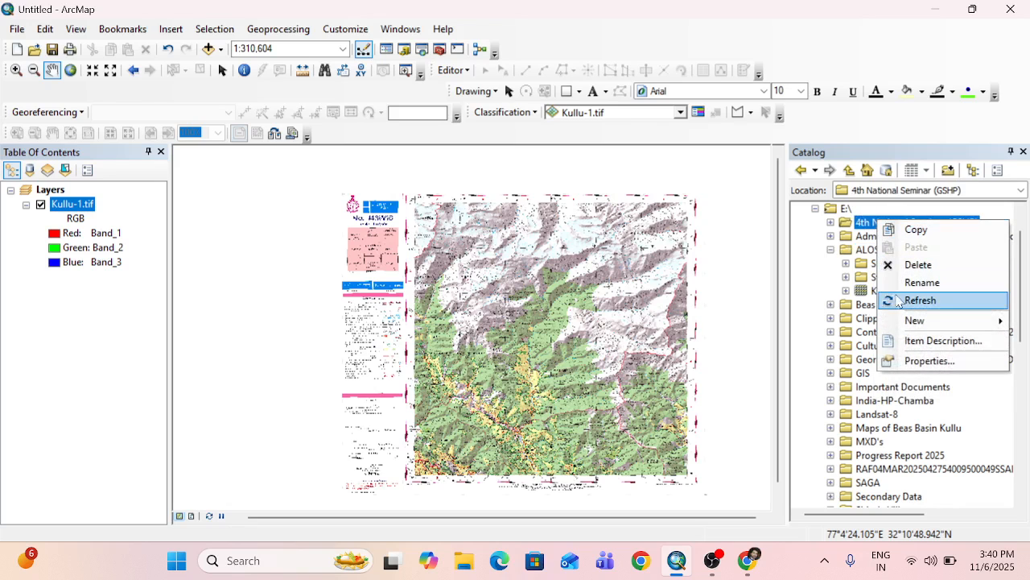
pyautogui.click(863, 312)
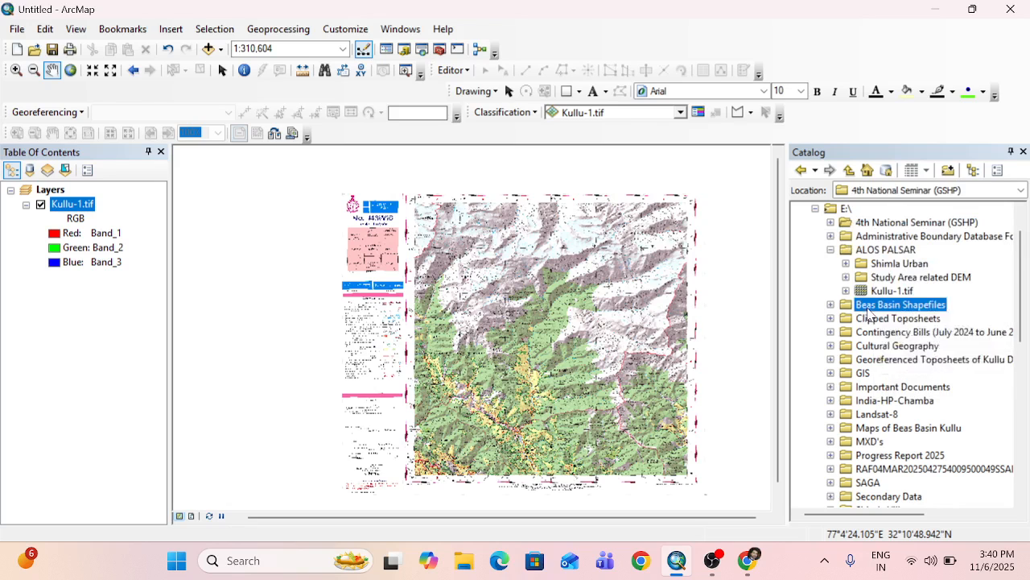
pyautogui.rightClick(870, 310)
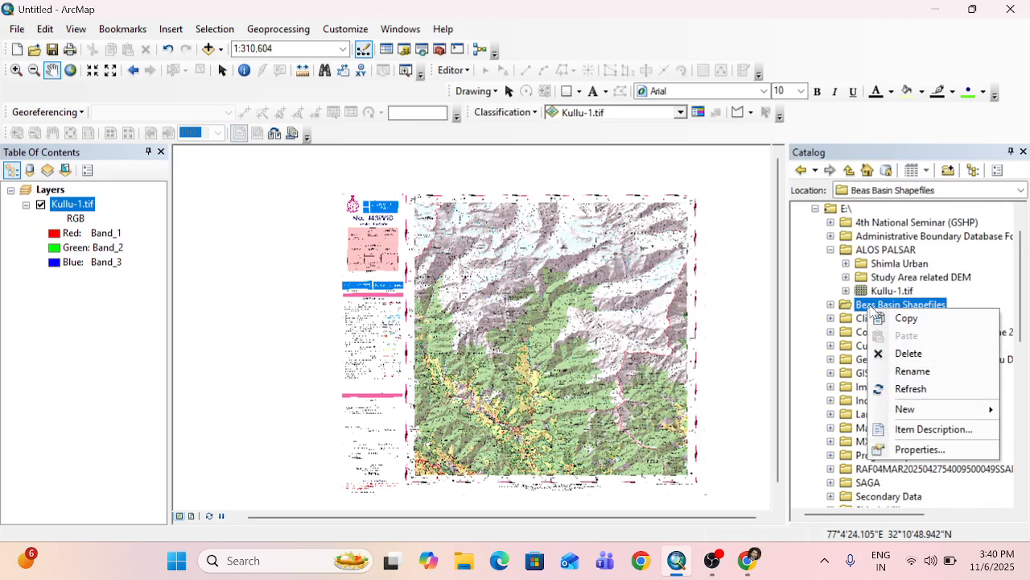
# Start a new shapefile in the ALOS PALSAR folder, named Area of Interest, with Polygon as its feature type.
pyautogui.rightClick(888, 253)
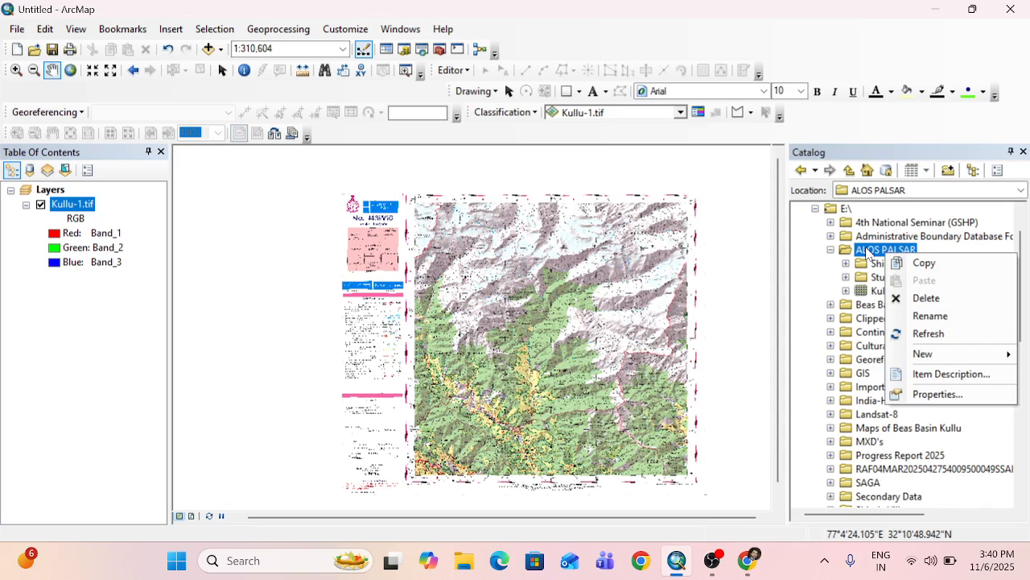
pyautogui.moveTo(924, 353)
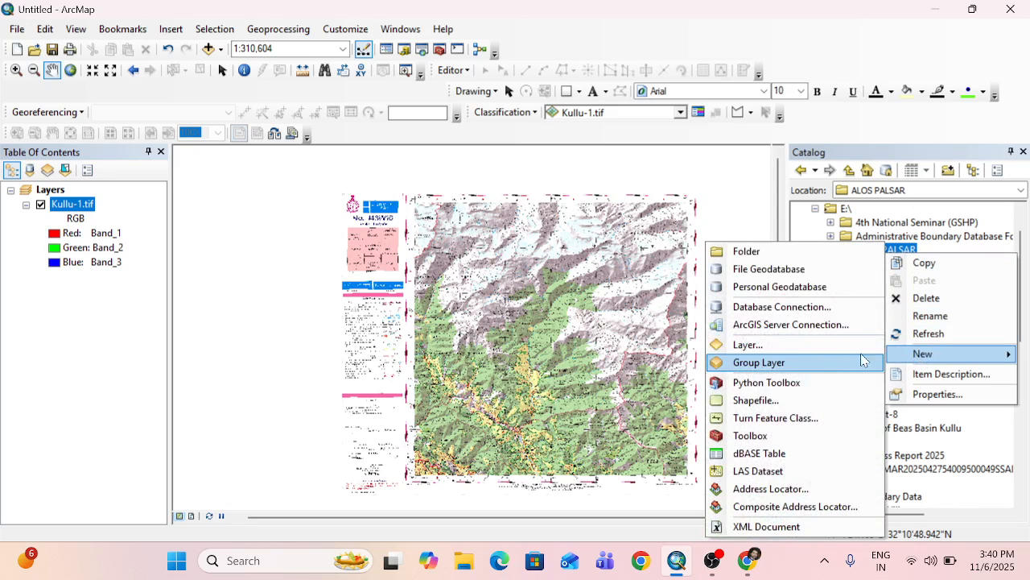
pyautogui.click(757, 406)
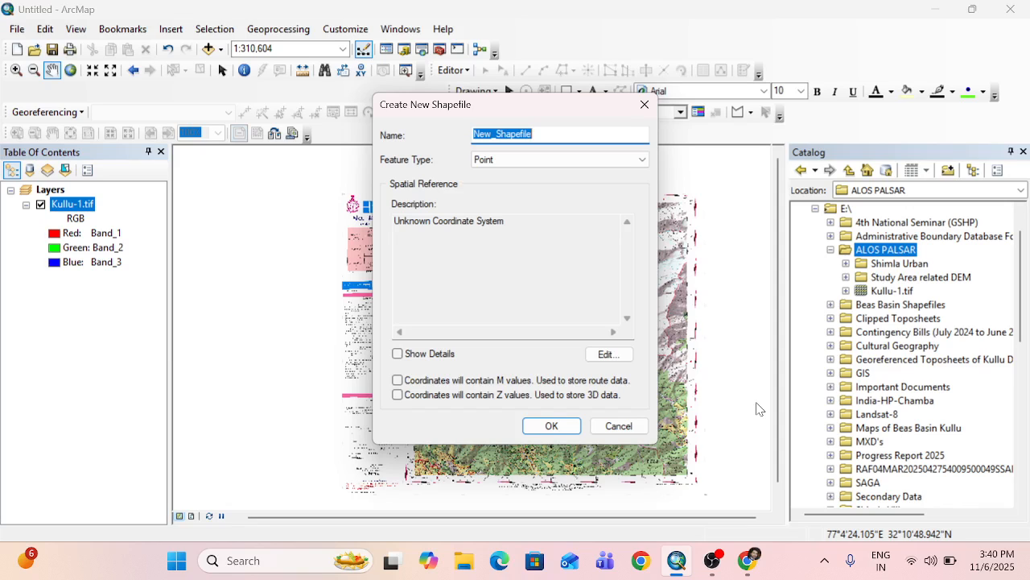
pyautogui.click(538, 135)
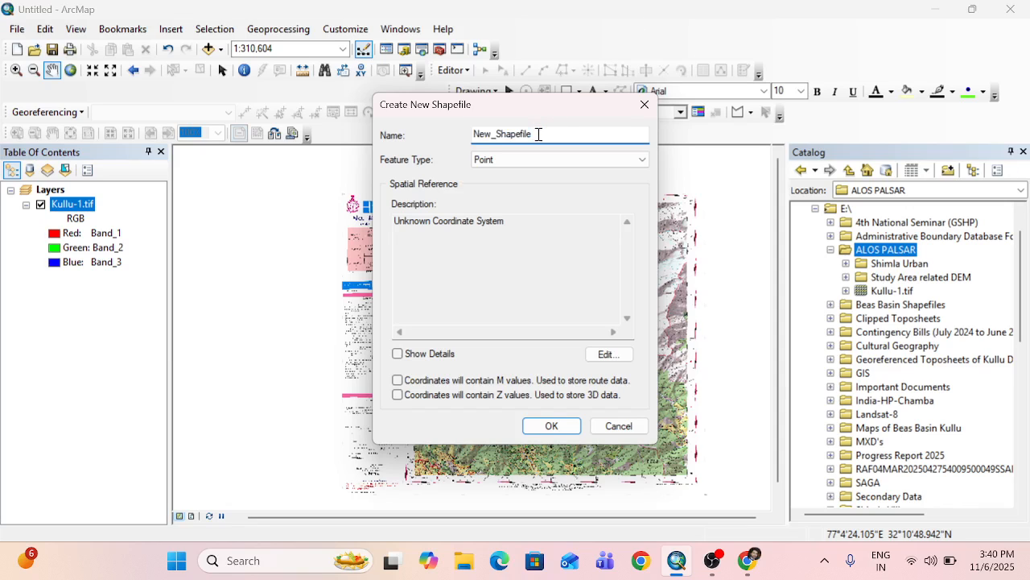
pyautogui.moveTo(539, 134); pyautogui.dragTo(452, 127)
pyautogui.press('BackSpace')
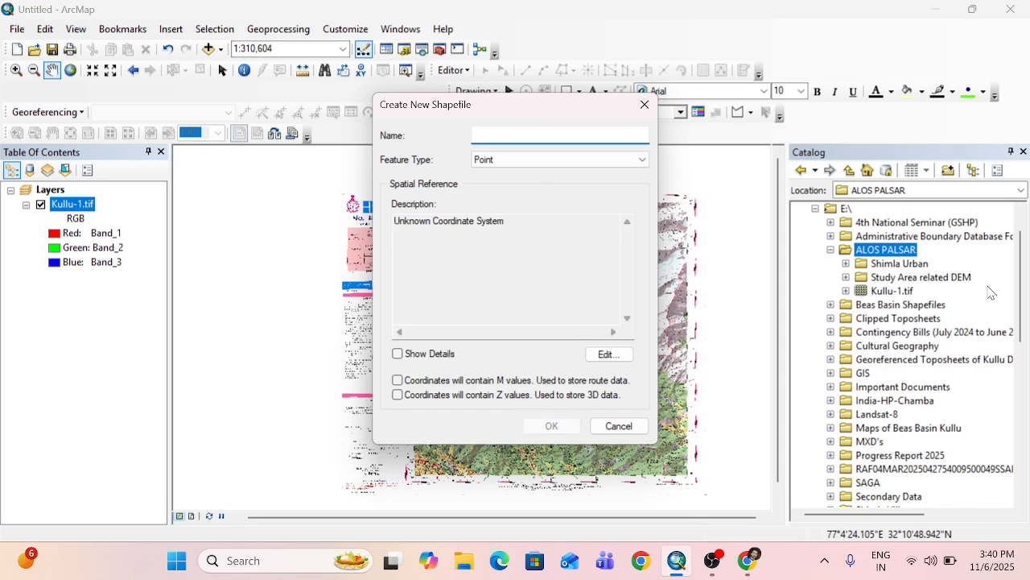
pyautogui.write('Area of')
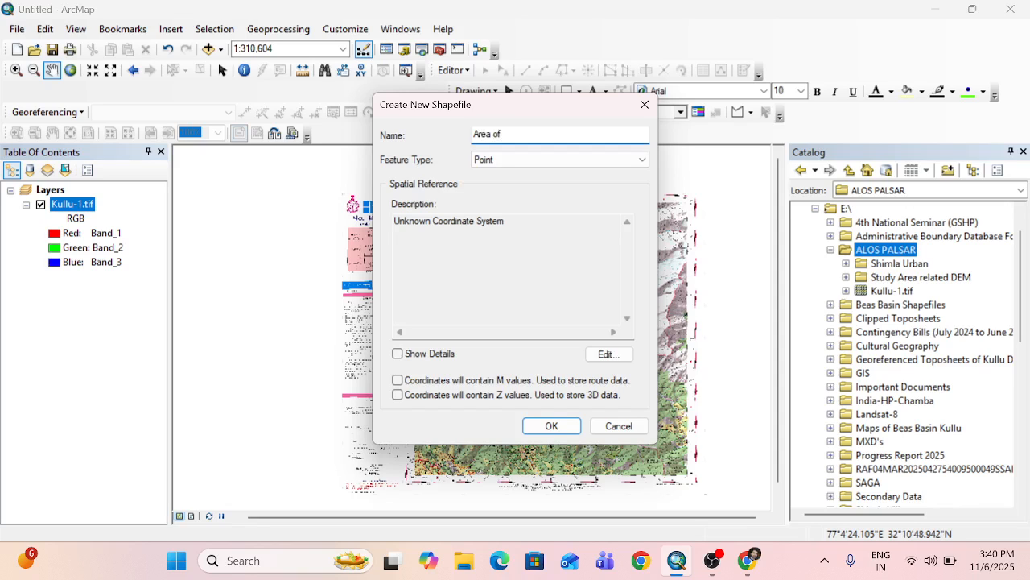
pyautogui.write(' Interest')
pyautogui.click(552, 166)
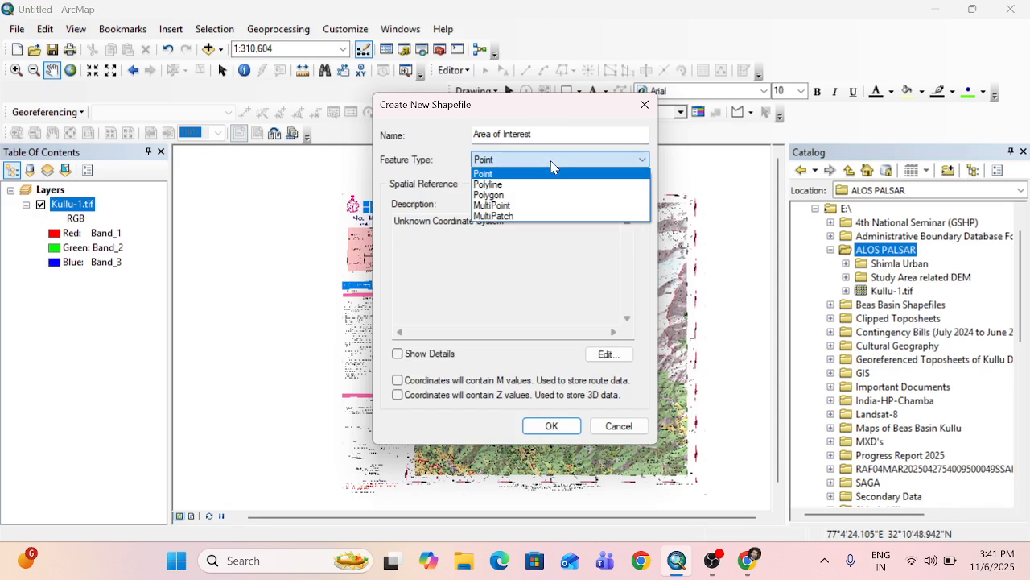
pyautogui.click(502, 195)
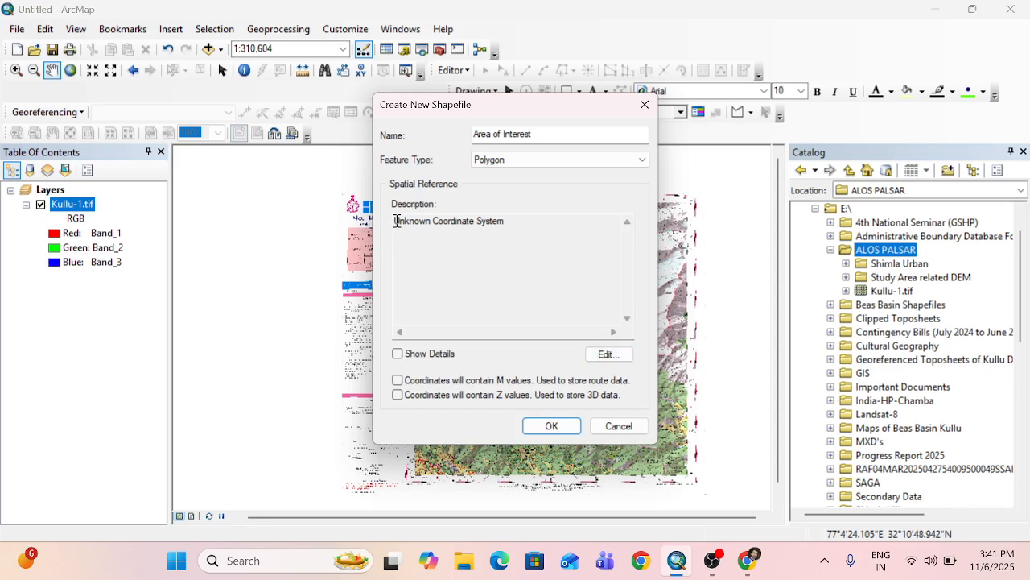
pyautogui.moveTo(396, 220); pyautogui.dragTo(504, 222)
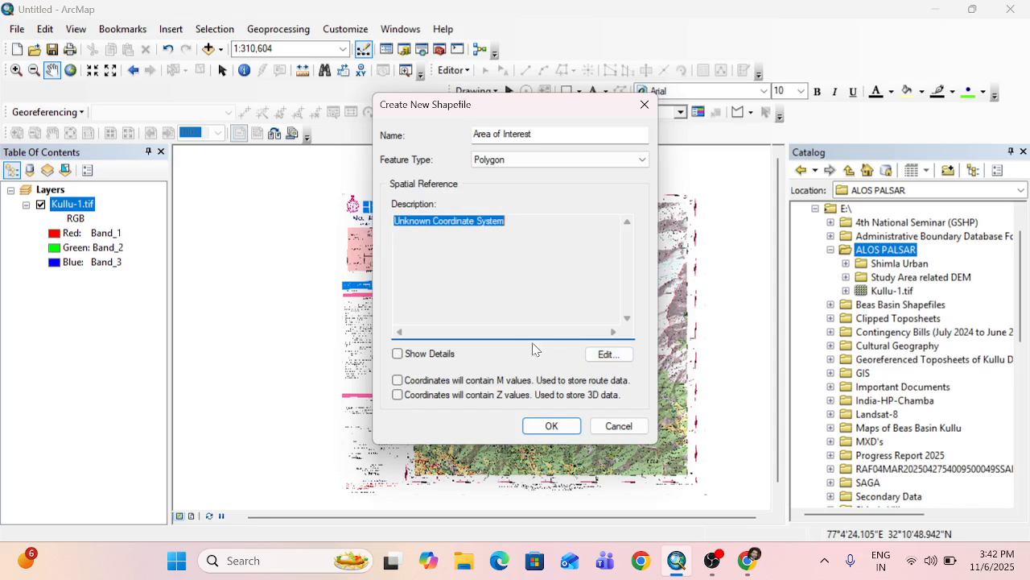
pyautogui.click(513, 300)
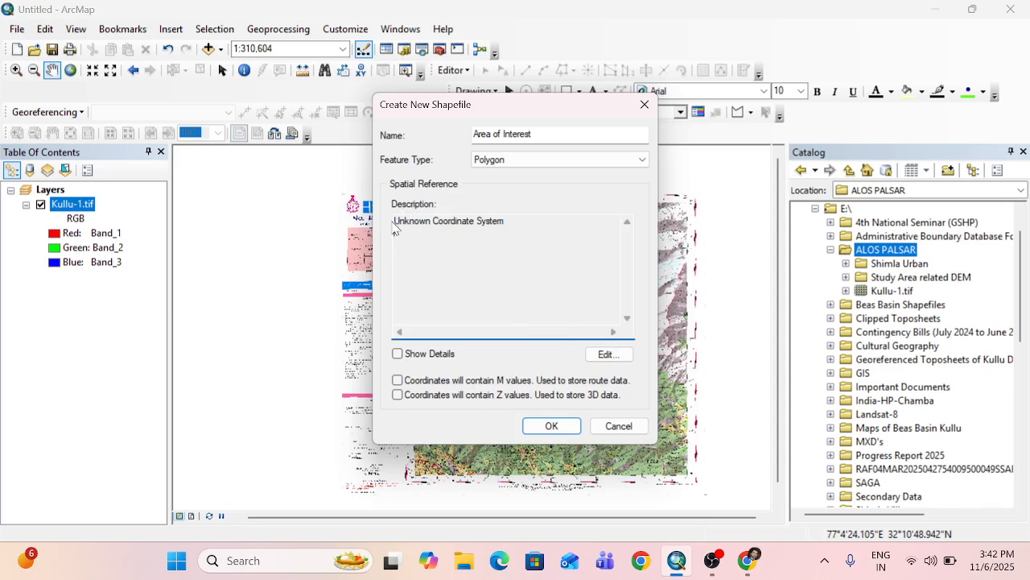
pyautogui.moveTo(396, 221); pyautogui.dragTo(494, 223)
pyautogui.click(488, 252)
pyautogui.moveTo(394, 221); pyautogui.dragTo(502, 222)
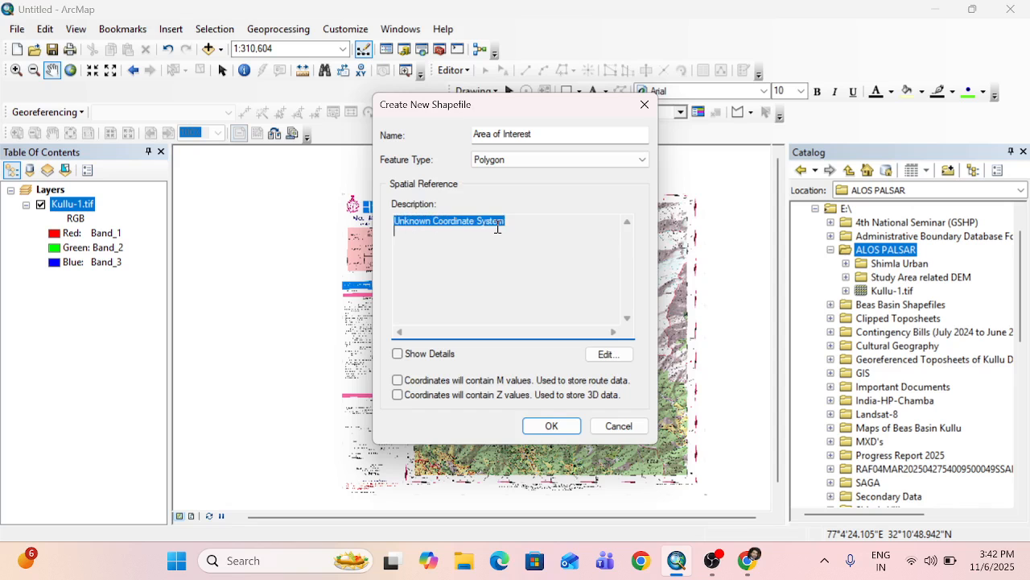
pyautogui.click(492, 273)
pyautogui.moveTo(574, 109); pyautogui.dragTo(294, 130)
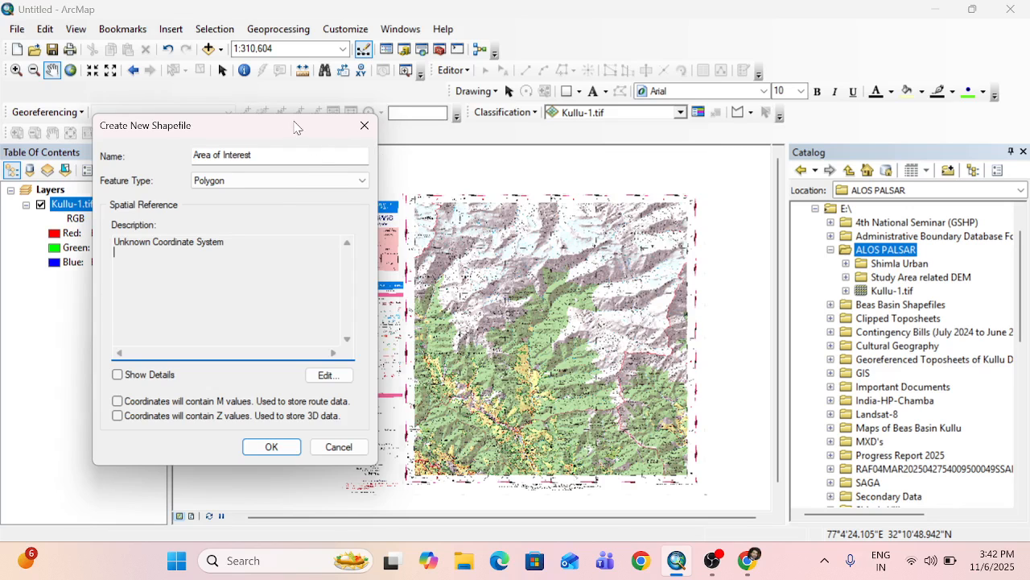
pyautogui.moveTo(295, 125); pyautogui.dragTo(599, 111)
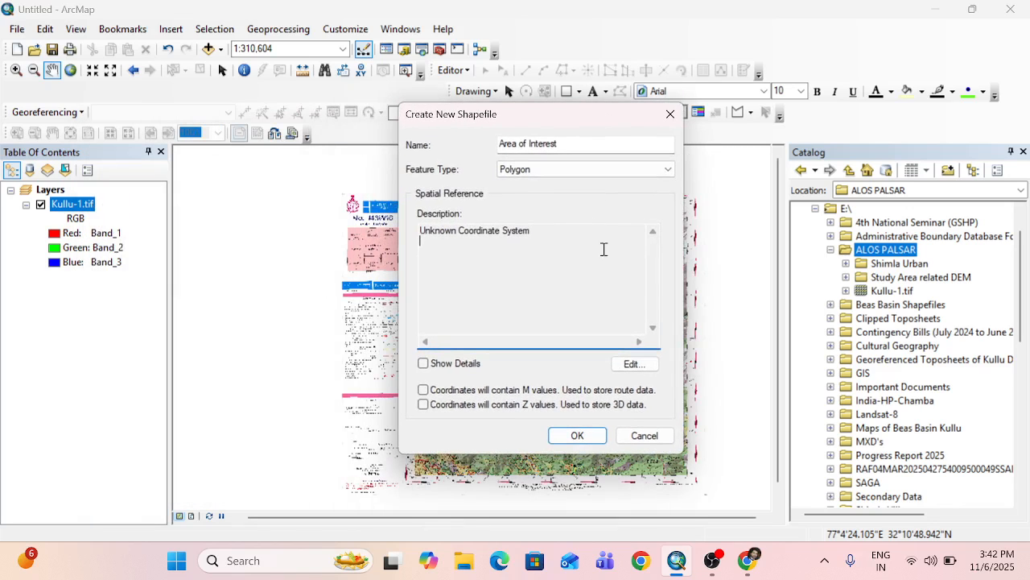
# Open the new shapefile's spatial reference for editing and start importing a coordinate system from an existing dataset.
pyautogui.click(632, 364)
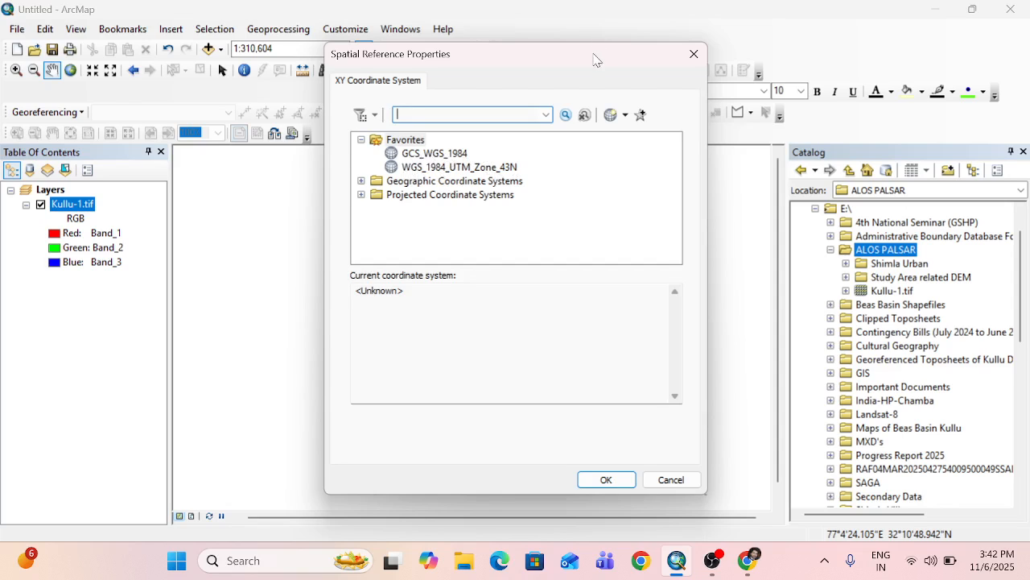
pyautogui.moveTo(598, 62); pyautogui.dragTo(377, 63)
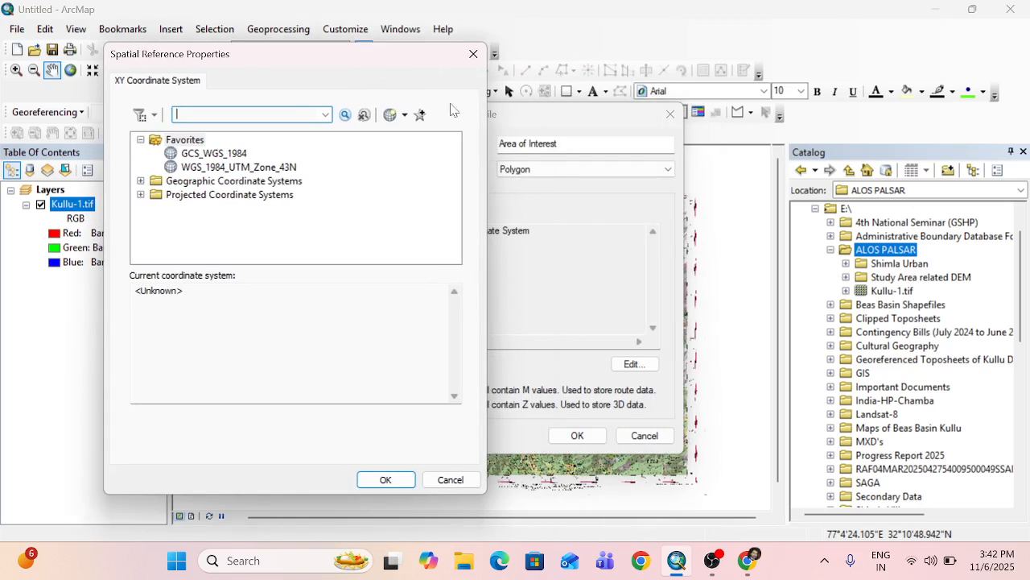
pyautogui.moveTo(401, 60); pyautogui.dragTo(635, 61)
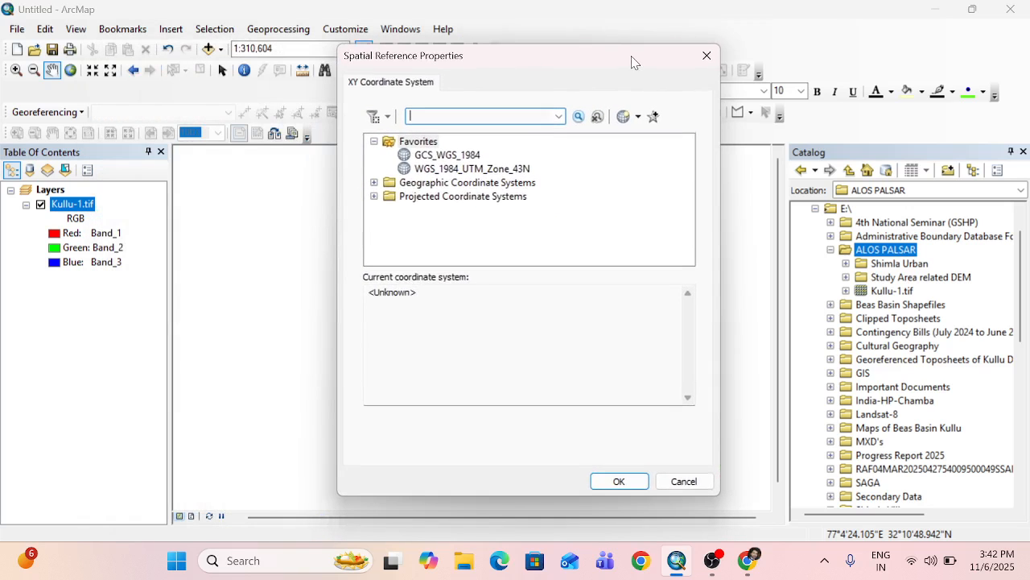
pyautogui.click(639, 118)
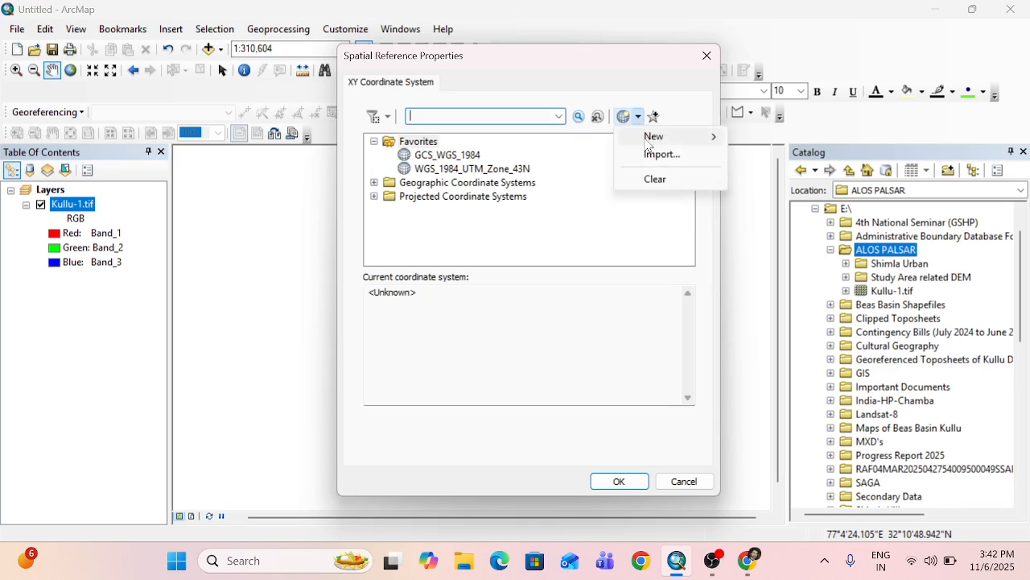
pyautogui.click(648, 156)
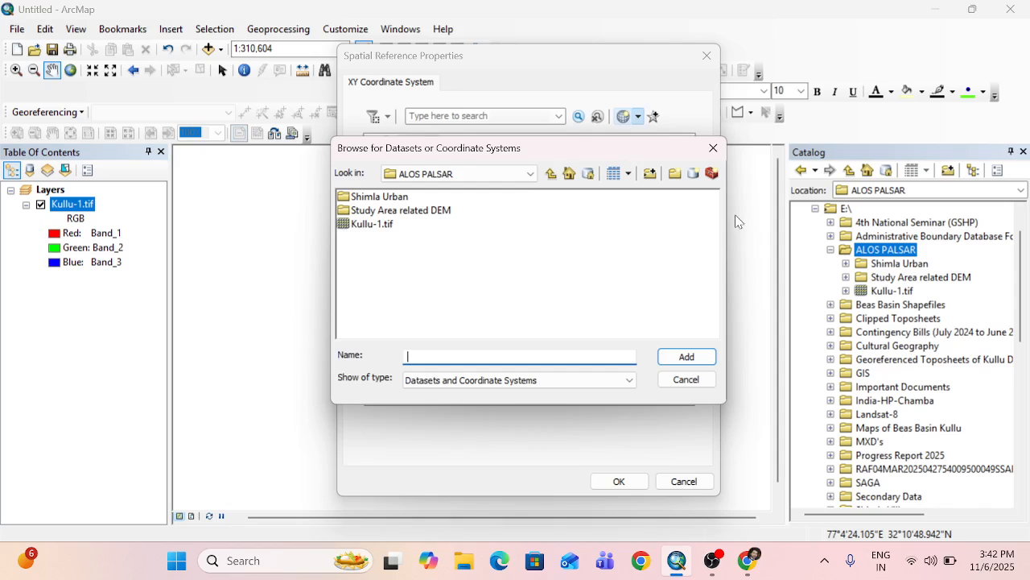
# Import the WGS_1984_UTM_Zone_43N coordinate system from Kullu-1.tif in the ALOS PALSAR folder on drive E and apply it.
pyautogui.click(449, 179)
pyautogui.press('Up')
pyautogui.press('Return')
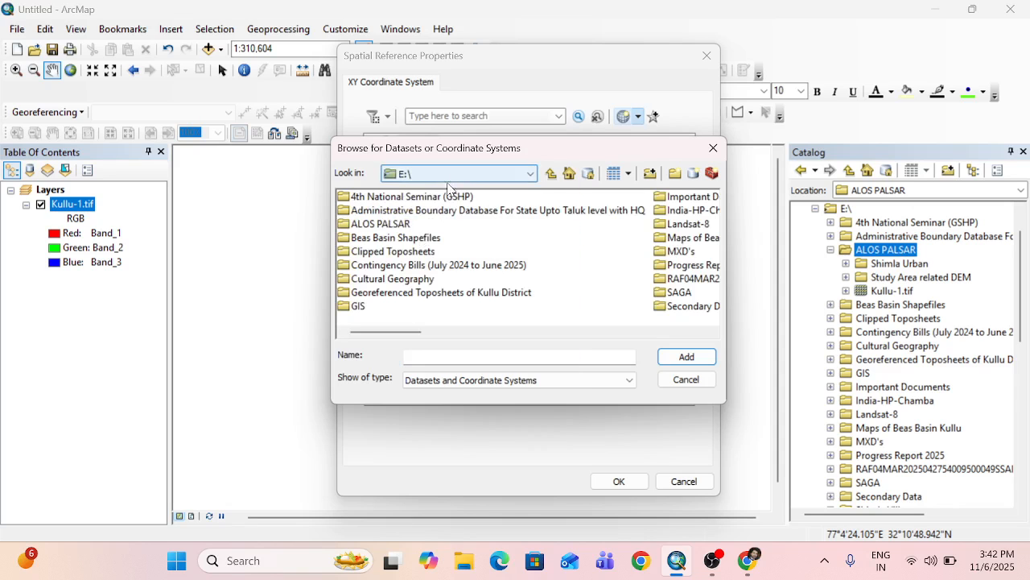
pyautogui.doubleClick(389, 224)
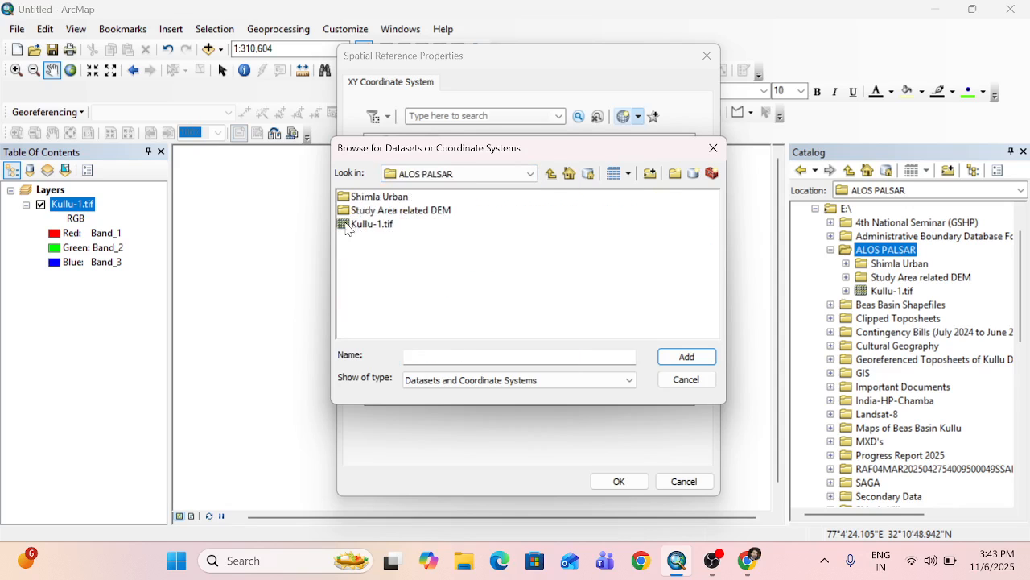
pyautogui.click(360, 229)
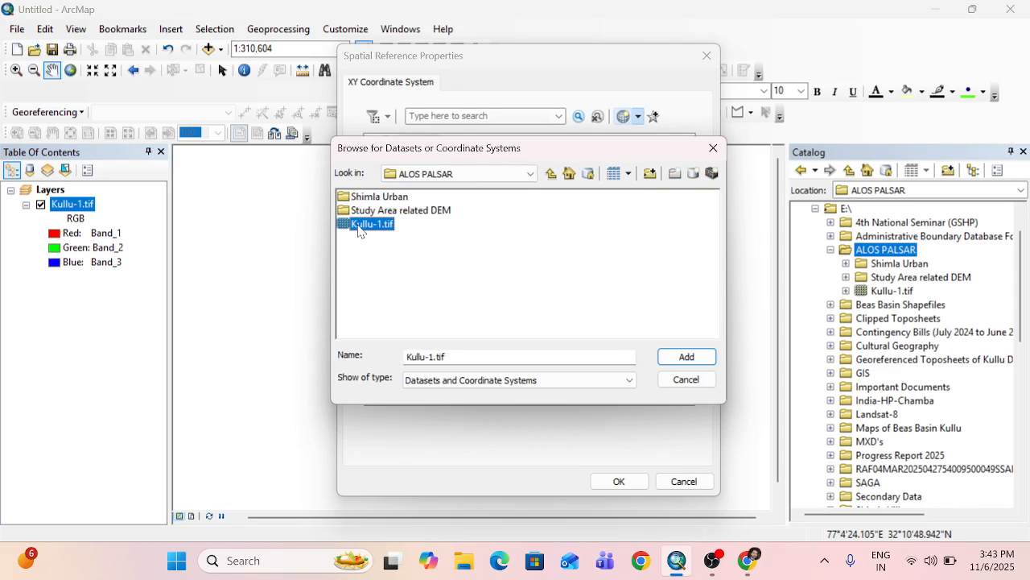
pyautogui.moveTo(406, 357); pyautogui.dragTo(468, 356)
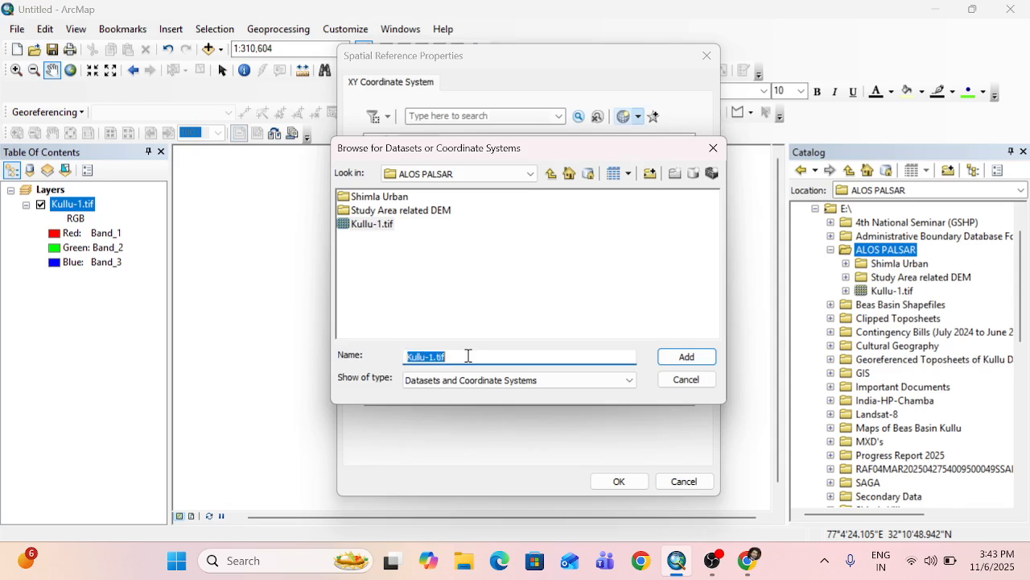
pyautogui.click(683, 359)
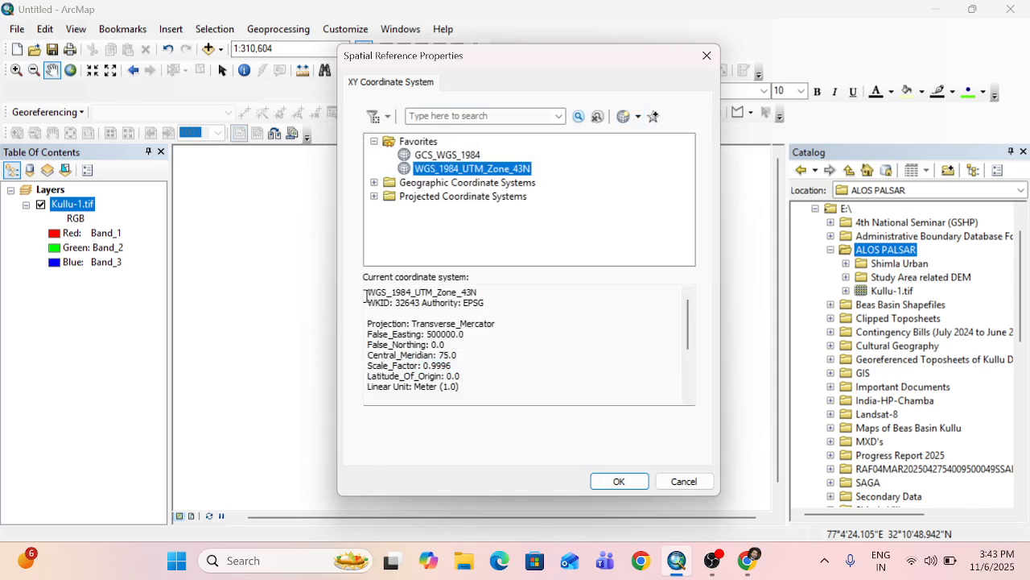
pyautogui.moveTo(366, 296); pyautogui.dragTo(491, 410)
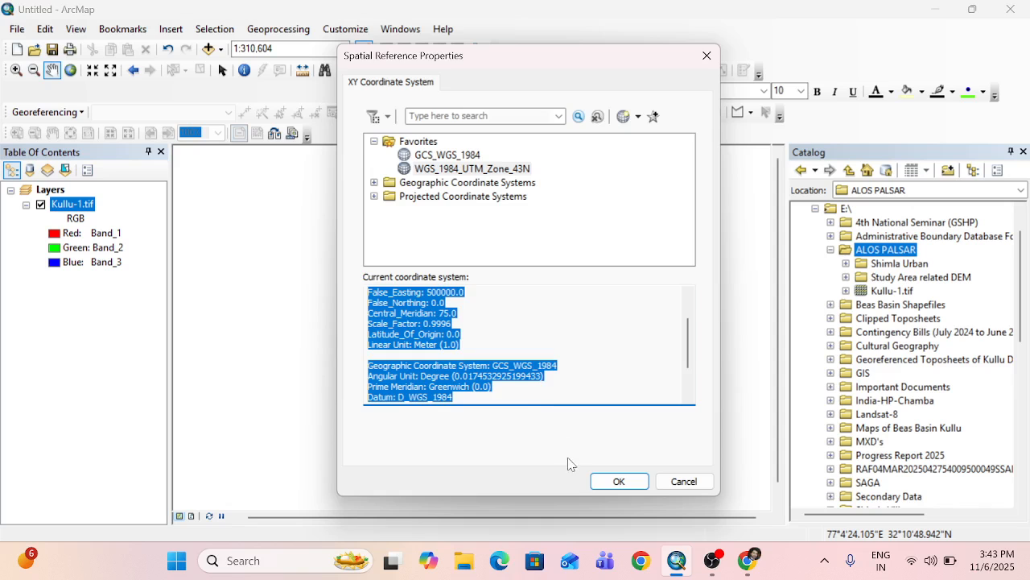
pyautogui.click(618, 481)
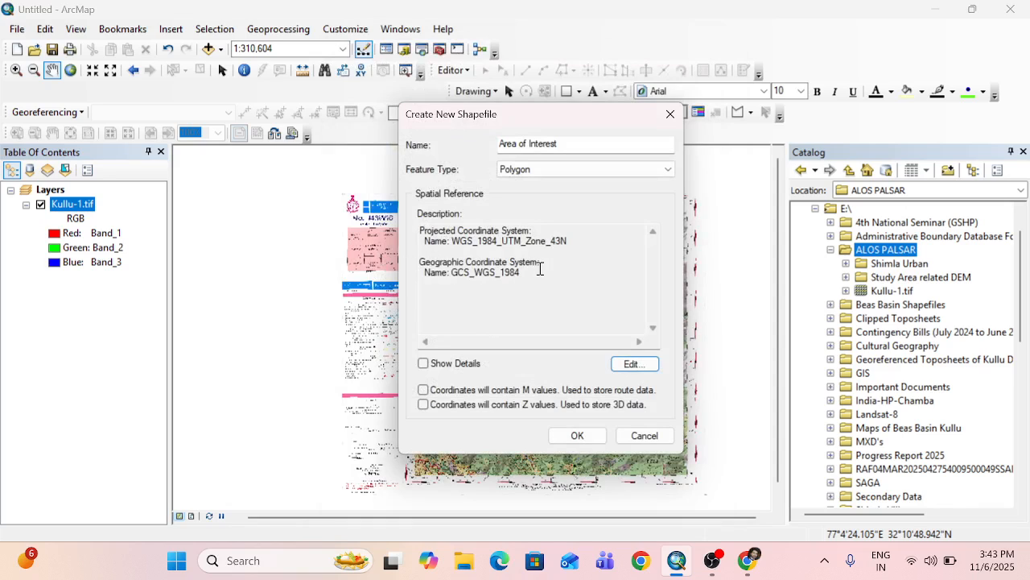
# Create the Area of Interest polygon shapefile with the imported spatial reference and close the Catalog.
pyautogui.moveTo(419, 233); pyautogui.dragTo(529, 282)
pyautogui.click(524, 292)
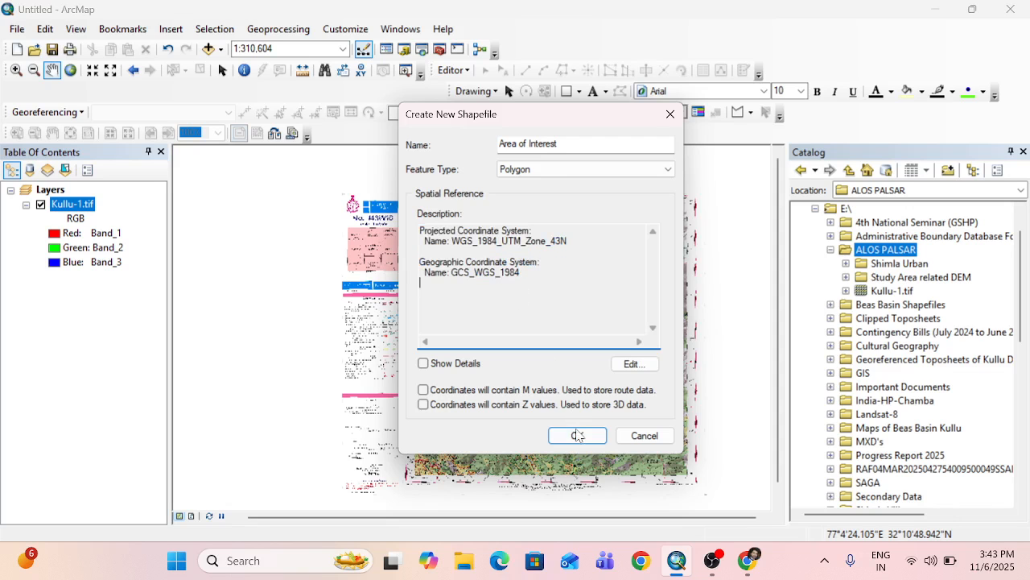
pyautogui.click(576, 437)
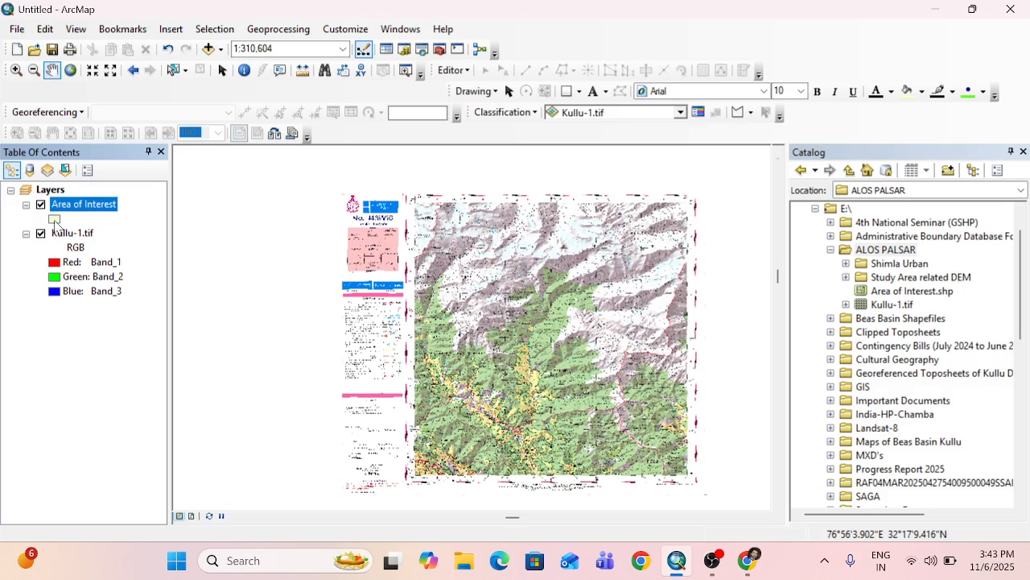
pyautogui.click(1023, 152)
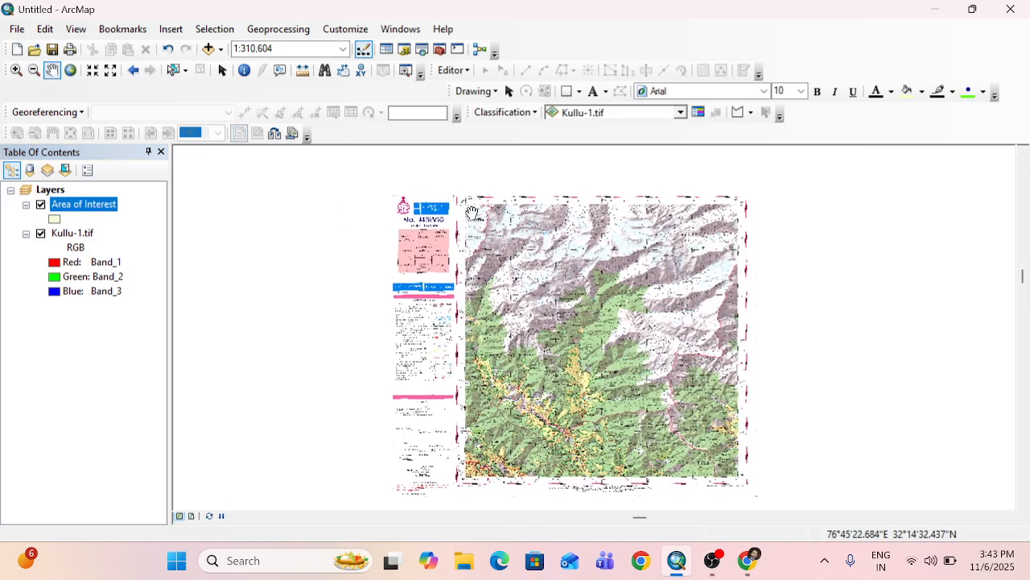
# Examine the toposheet's western map frame and its coordinate labels from the northwest corner down to the southwest corner and back.
pyautogui.scroll(3, 473, 211)
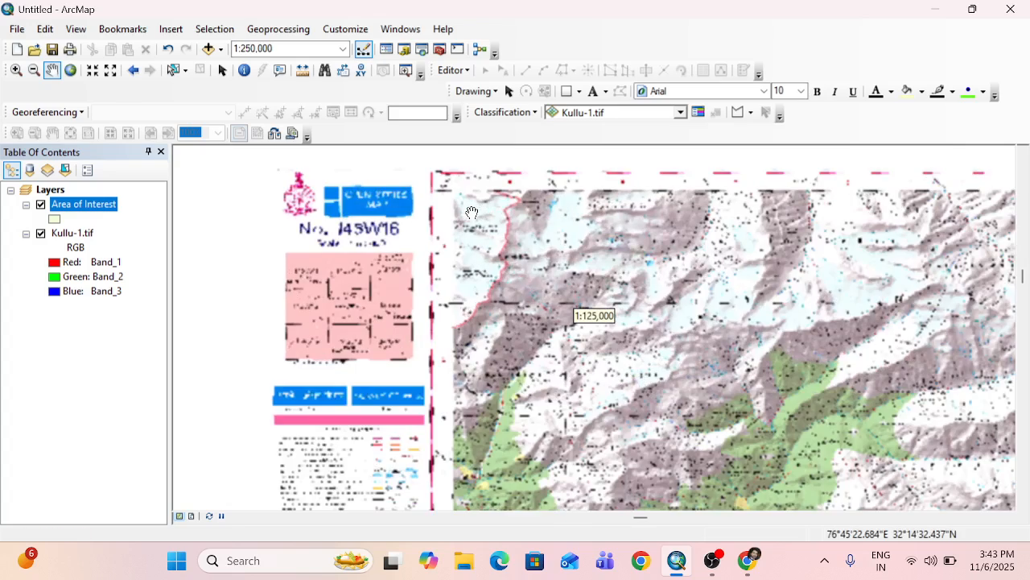
pyautogui.scroll(1, 472, 212)
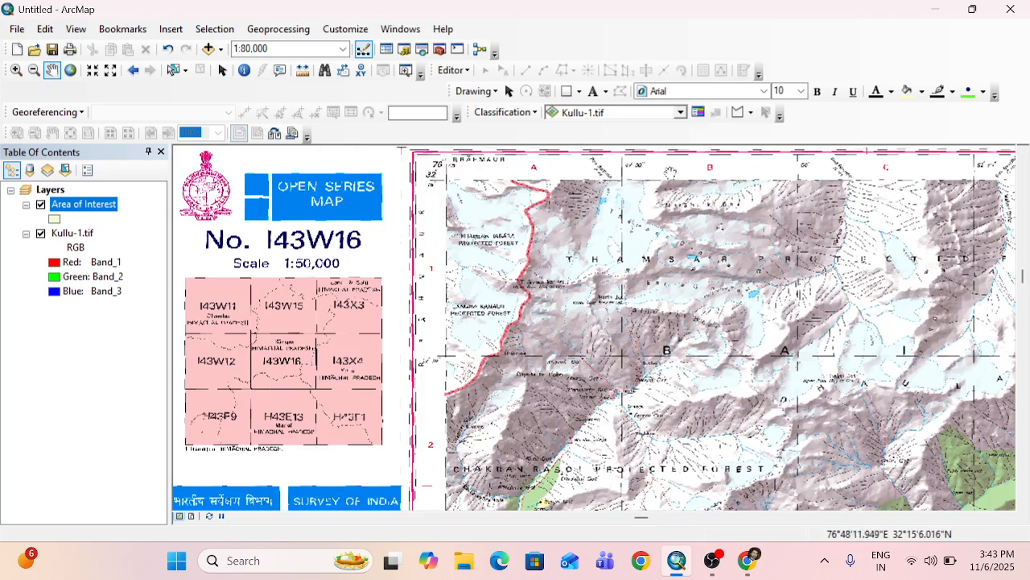
pyautogui.moveTo(474, 350); pyautogui.dragTo(494, 184)
pyautogui.moveTo(375, 488); pyautogui.dragTo(264, 256)
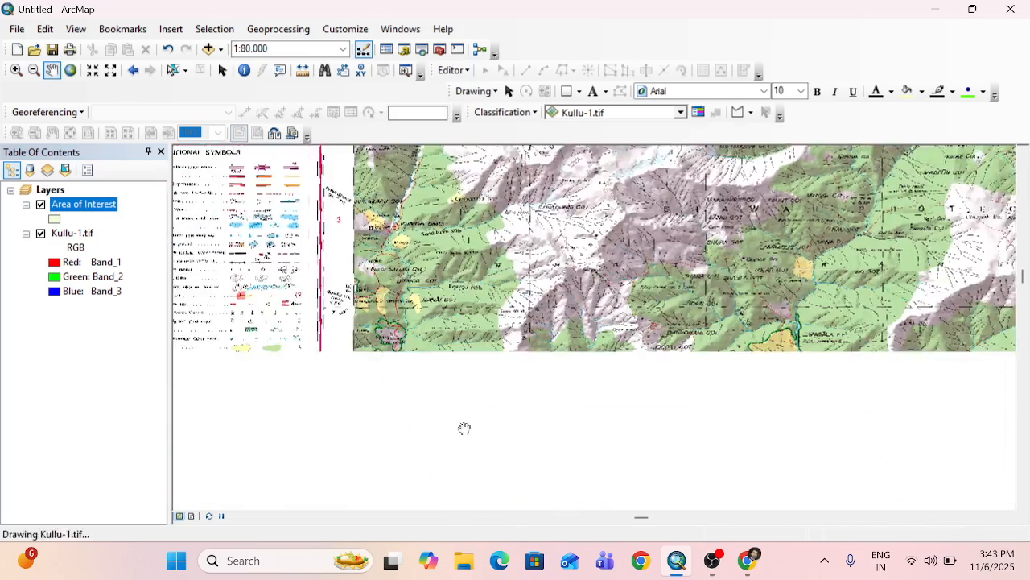
pyautogui.moveTo(465, 427); pyautogui.dragTo(430, 266)
pyautogui.moveTo(323, 461); pyautogui.dragTo(325, 231)
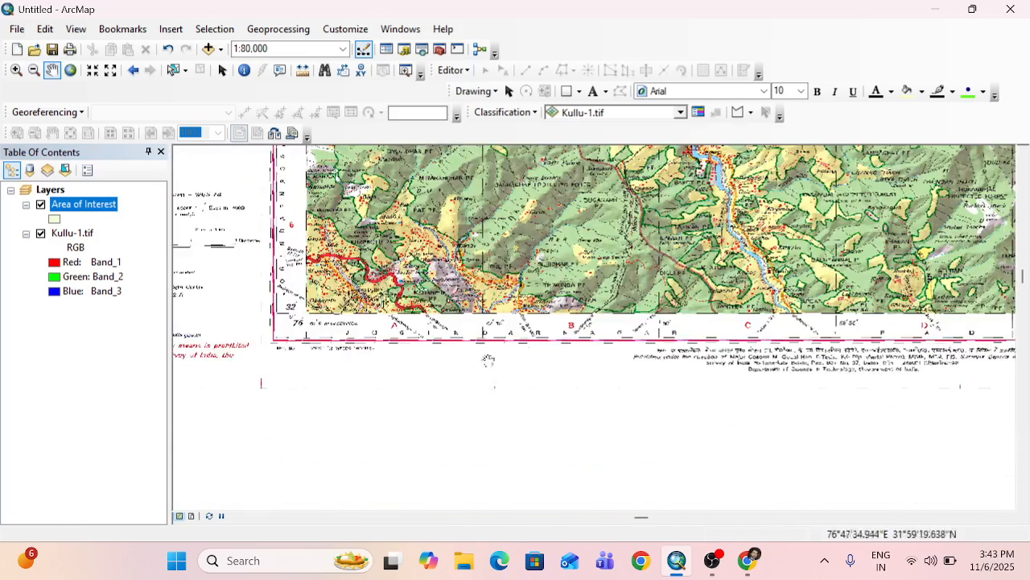
pyautogui.scroll(-5, 565, 294)
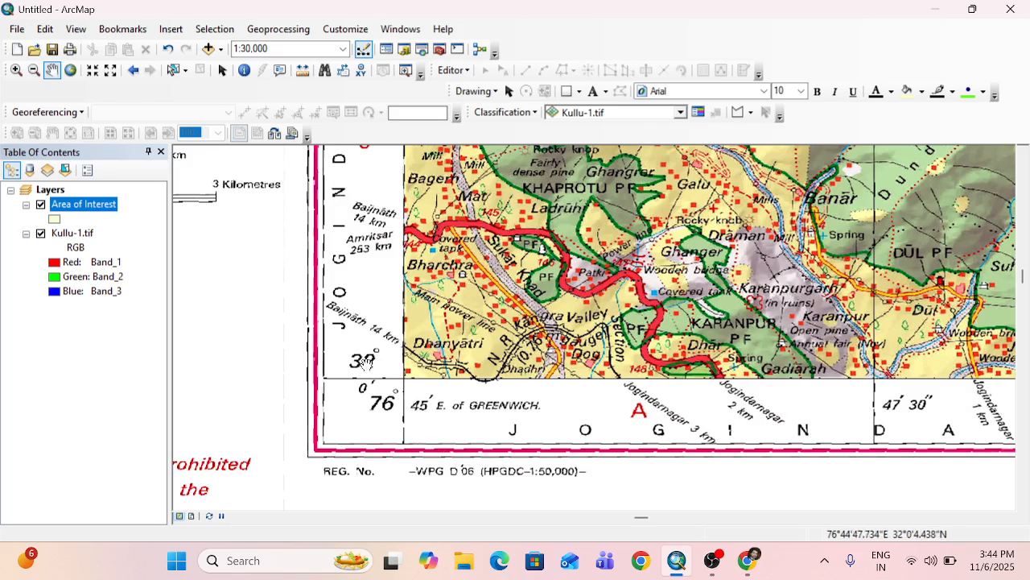
pyautogui.scroll(3, 491, 340)
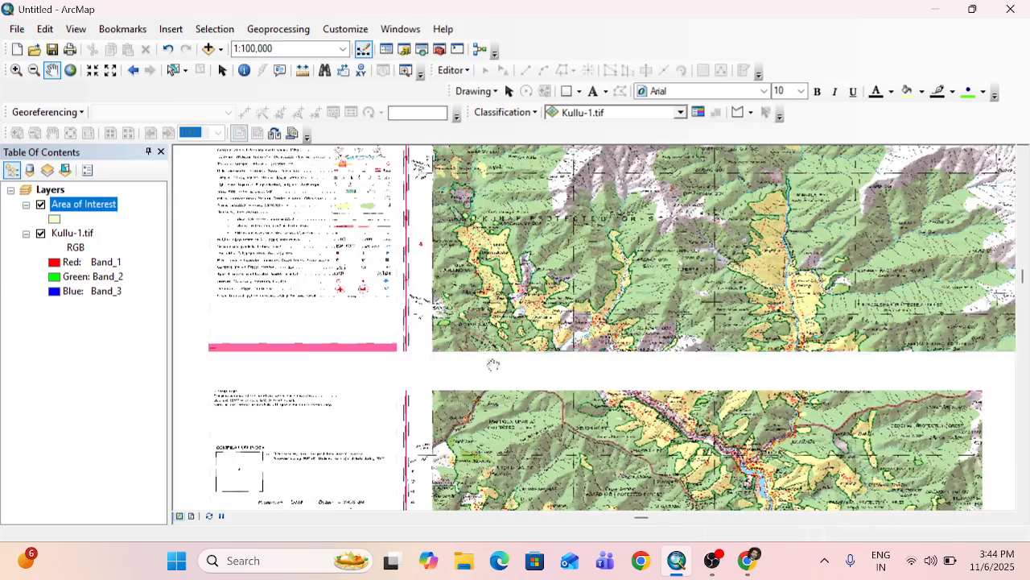
pyautogui.moveTo(517, 182); pyautogui.dragTo(520, 449)
pyautogui.moveTo(501, 275); pyautogui.dragTo(506, 394)
pyautogui.moveTo(487, 228); pyautogui.dragTo(489, 358)
pyautogui.moveTo(478, 276); pyautogui.dragTo(472, 310)
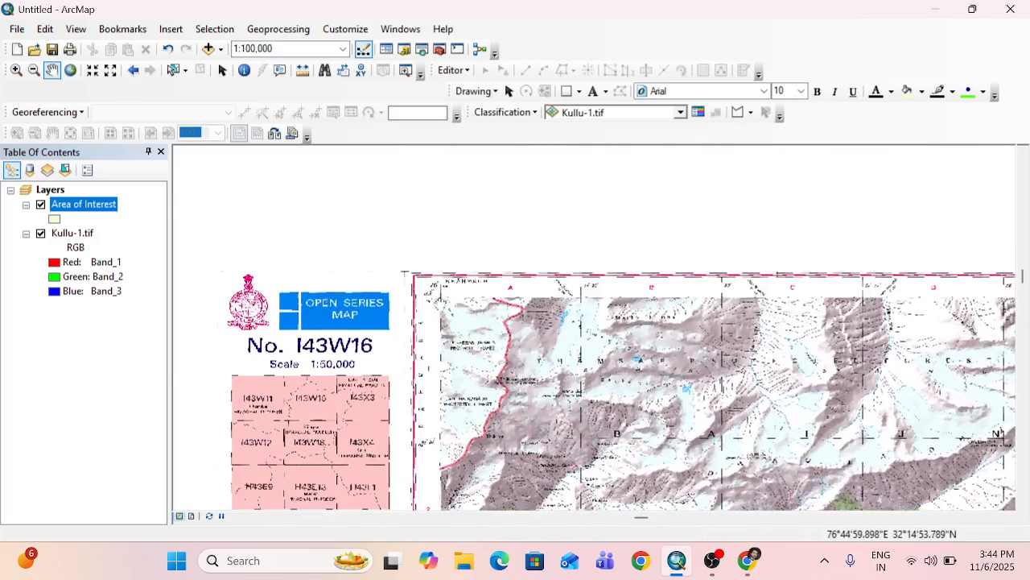
pyautogui.scroll(-5, 451, 306)
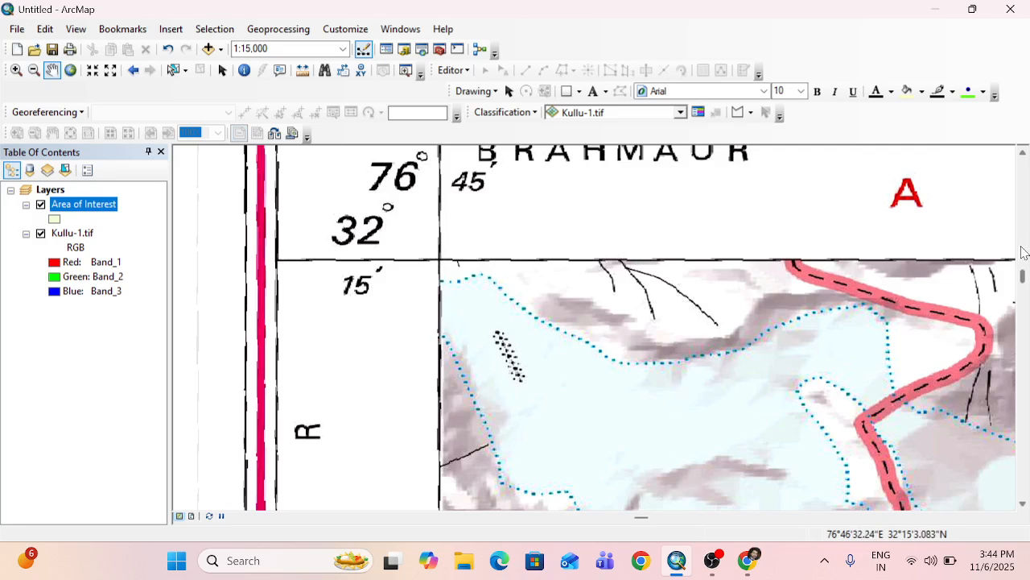
# Follow the toposheet's map frame along the northern edge to the northeast corner and down to the southeast corner.
pyautogui.moveTo(970, 257); pyautogui.dragTo(268, 233)
pyautogui.scroll(5, 725, 241)
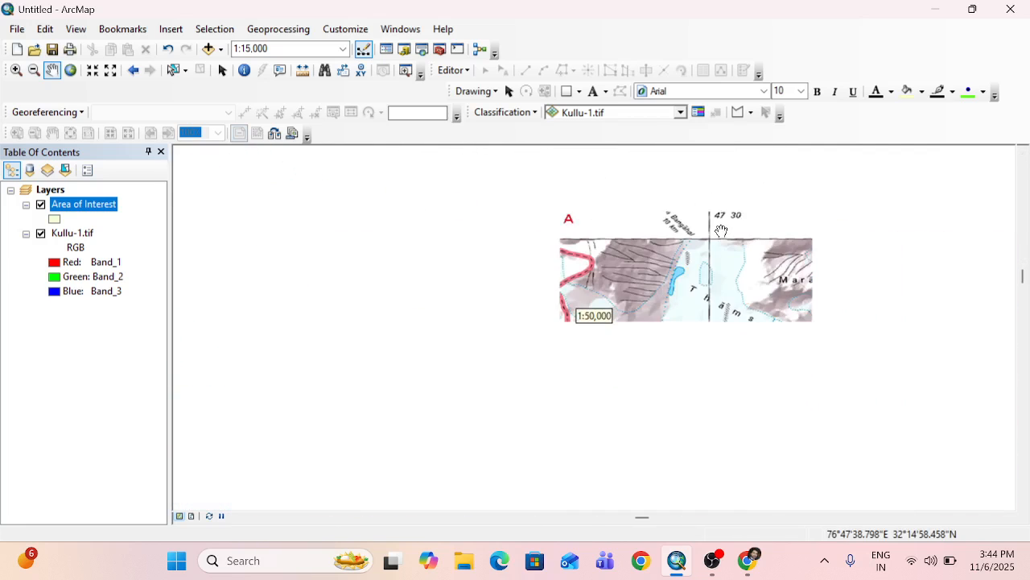
pyautogui.moveTo(986, 223); pyautogui.dragTo(580, 219)
pyautogui.moveTo(968, 246); pyautogui.dragTo(515, 214)
pyautogui.moveTo(982, 180); pyautogui.dragTo(546, 197)
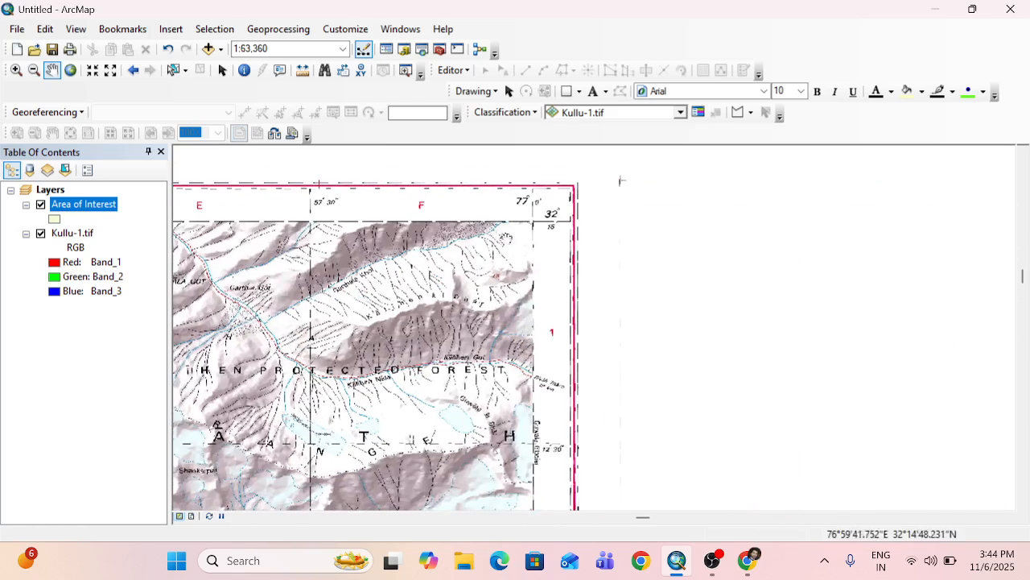
pyautogui.moveTo(556, 474); pyautogui.dragTo(578, 201)
pyautogui.moveTo(573, 425); pyautogui.dragTo(556, 131)
pyautogui.moveTo(537, 409); pyautogui.dragTo(542, 184)
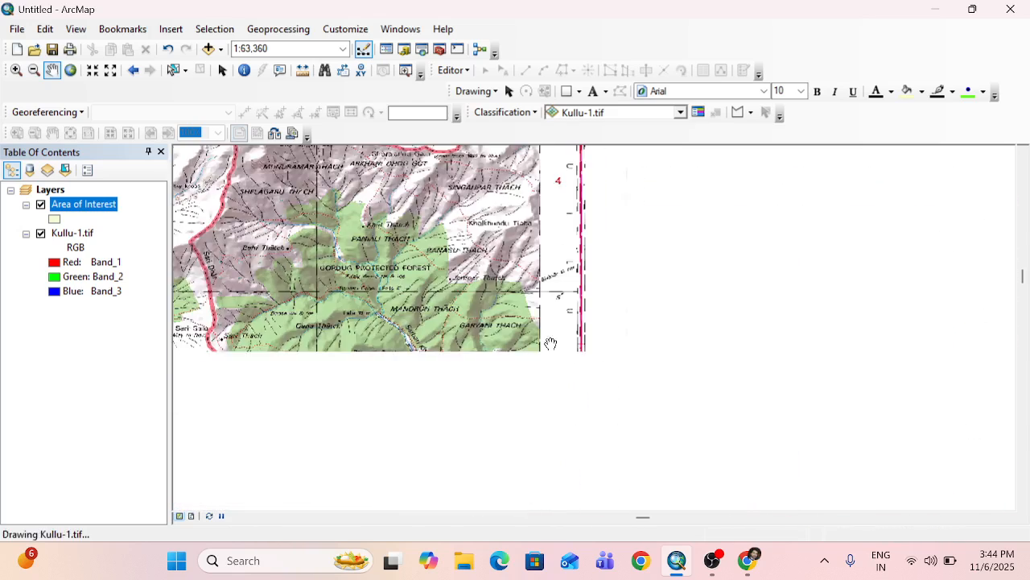
pyautogui.moveTo(544, 364); pyautogui.dragTo(558, 74)
pyautogui.moveTo(544, 406); pyautogui.dragTo(551, 272)
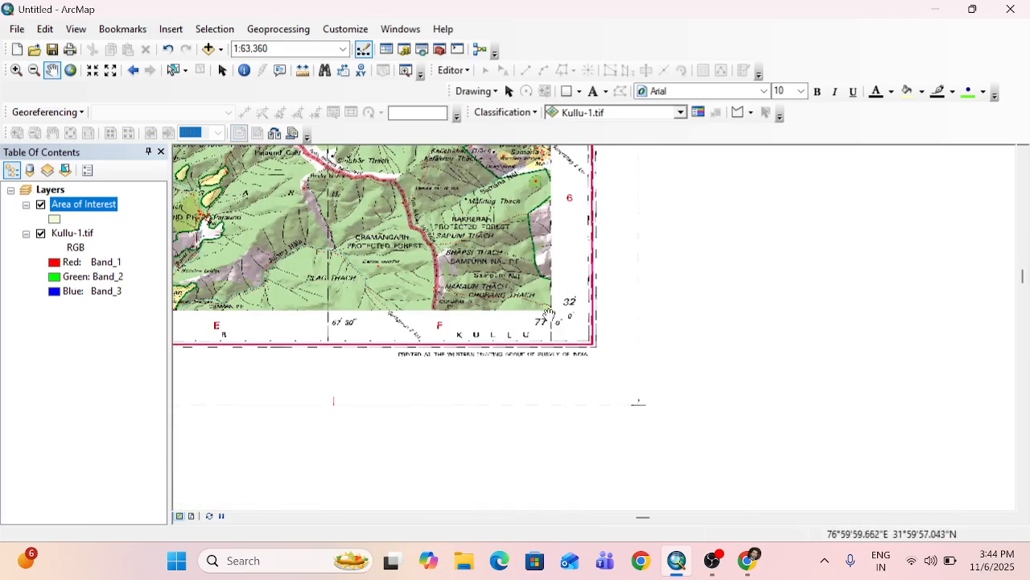
# Follow the map frame along the southern edge to the southwest corner and up the western edge to the northwest corner.
pyautogui.moveTo(487, 336); pyautogui.dragTo(837, 286)
pyautogui.moveTo(541, 314); pyautogui.dragTo(785, 297)
pyautogui.moveTo(339, 323); pyautogui.dragTo(747, 306)
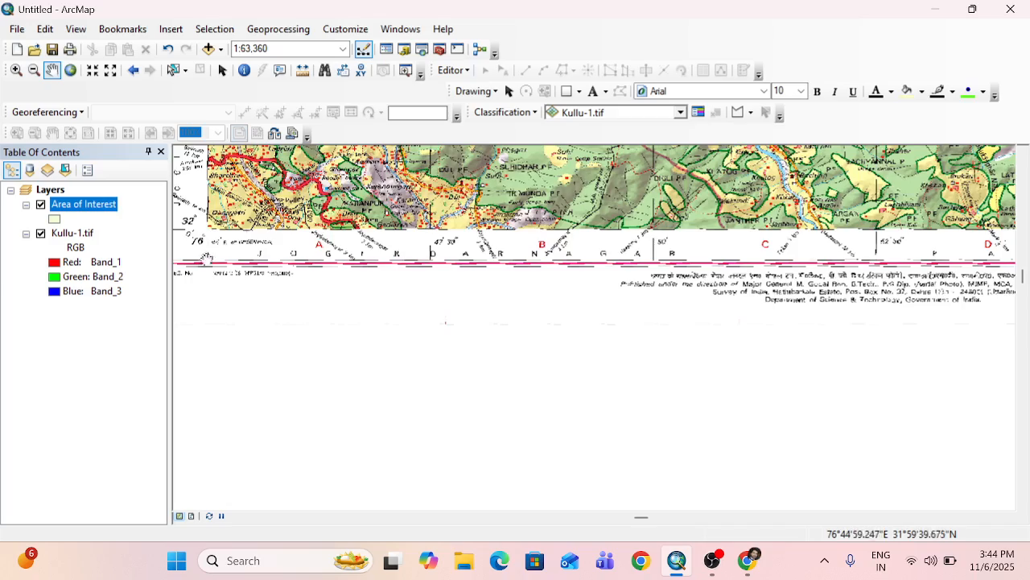
pyautogui.moveTo(202, 245); pyautogui.dragTo(345, 566)
pyautogui.moveTo(368, 231); pyautogui.dragTo(355, 500)
pyautogui.moveTo(356, 242); pyautogui.dragTo(349, 440)
pyautogui.moveTo(329, 225); pyautogui.dragTo(356, 368)
pyautogui.moveTo(362, 262); pyautogui.dragTo(373, 344)
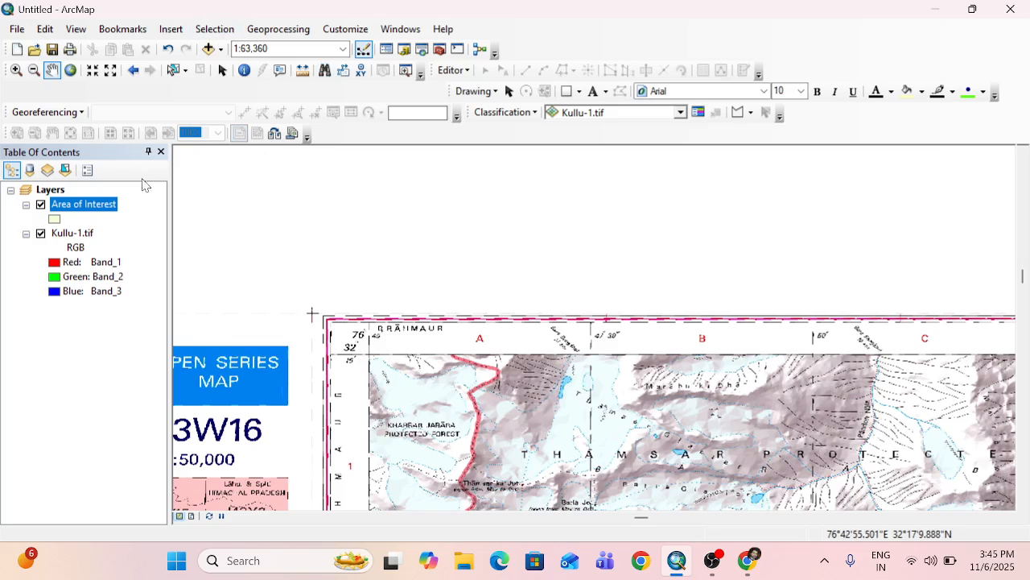
pyautogui.moveTo(394, 449); pyautogui.dragTo(378, 351)
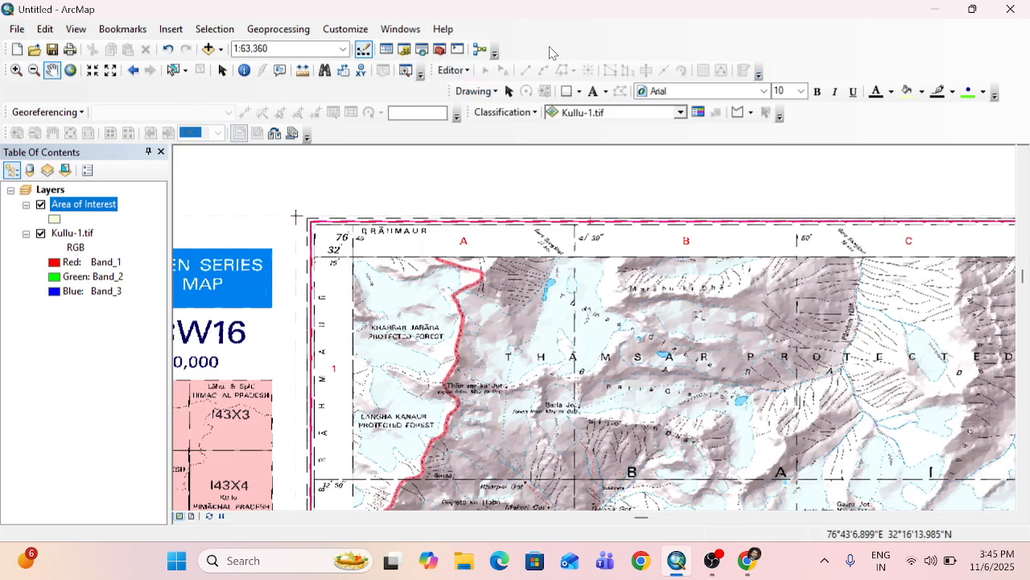
# Start an edit session for the Area of Interest layer and continue despite the spatial reference mismatch.
pyautogui.rightClick(591, 38)
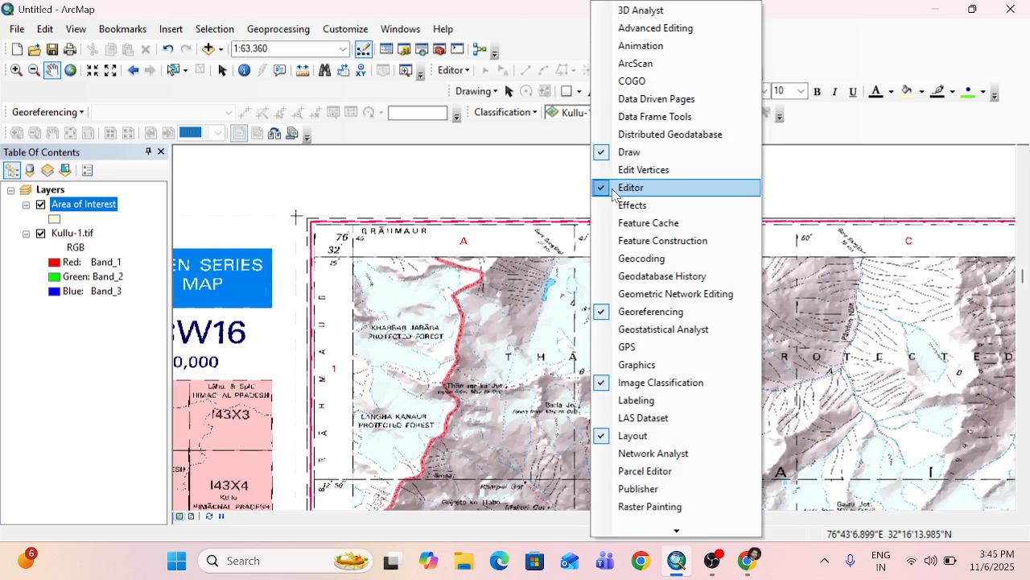
pyautogui.click(541, 35)
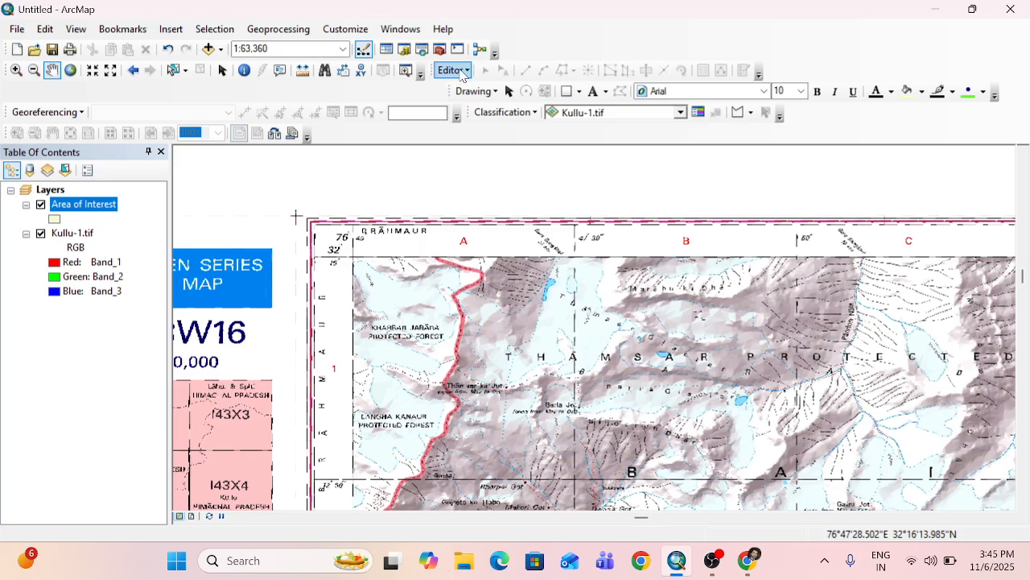
pyautogui.click(456, 71)
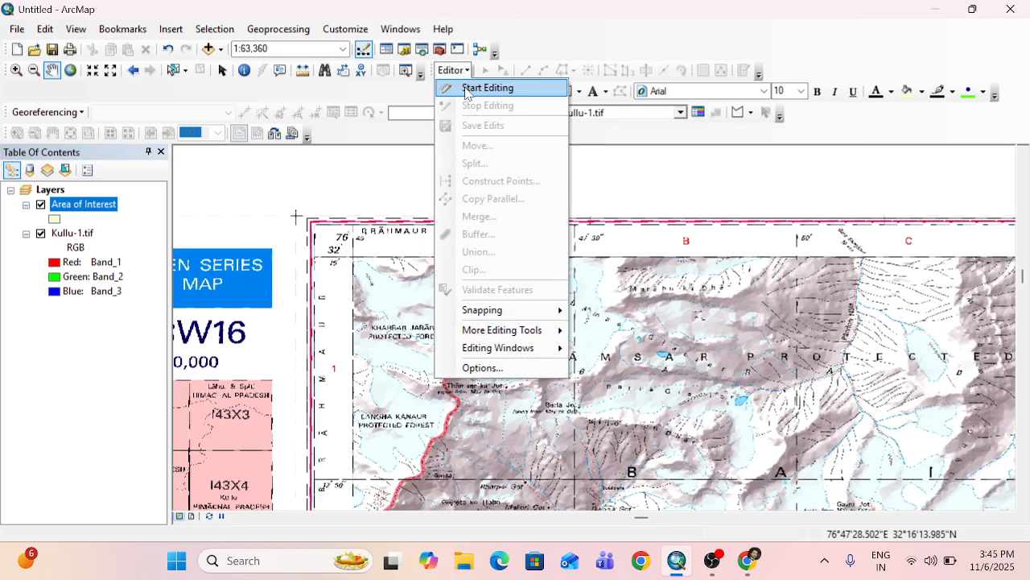
pyautogui.click(465, 91)
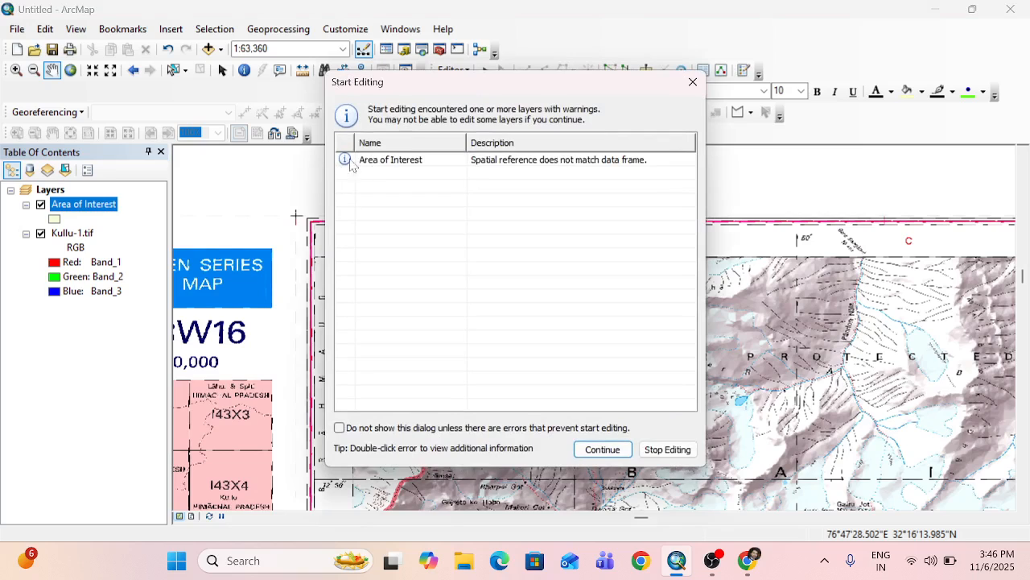
pyautogui.click(395, 165)
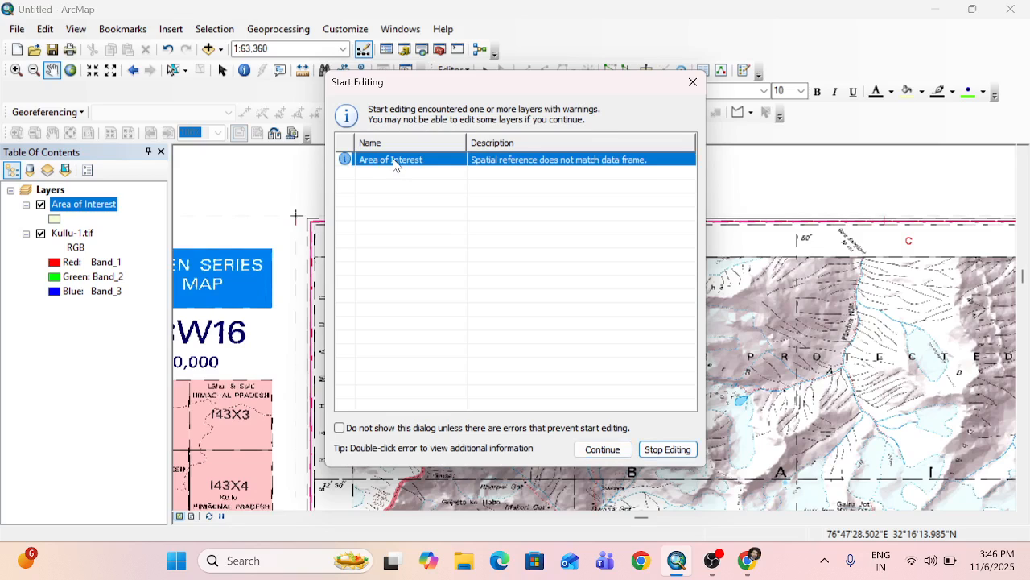
pyautogui.click(400, 167)
pyautogui.click(604, 450)
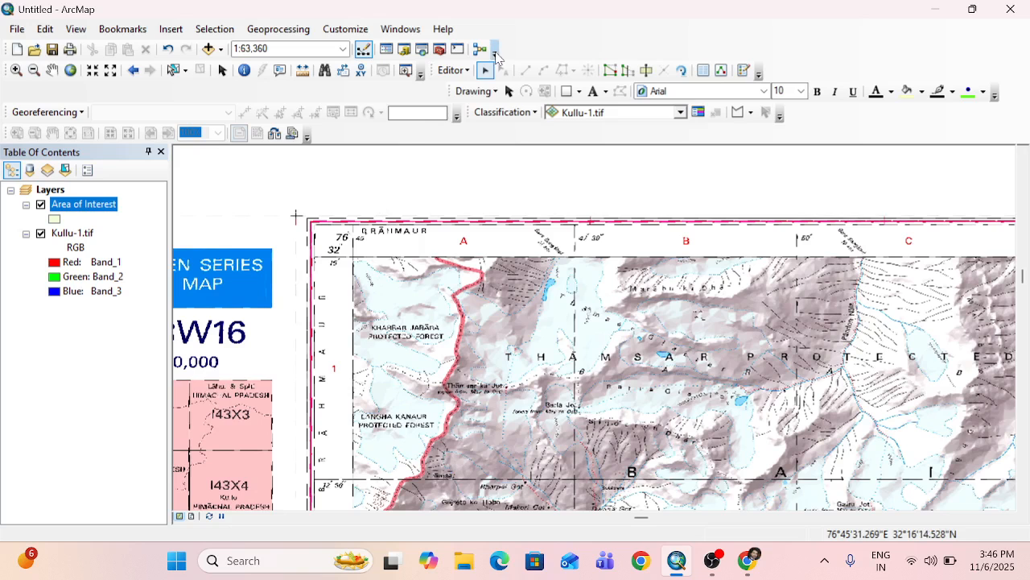
# Open the Create Features window and choose the Area of Interest template with the Polygon construction tool.
pyautogui.click(51, 70)
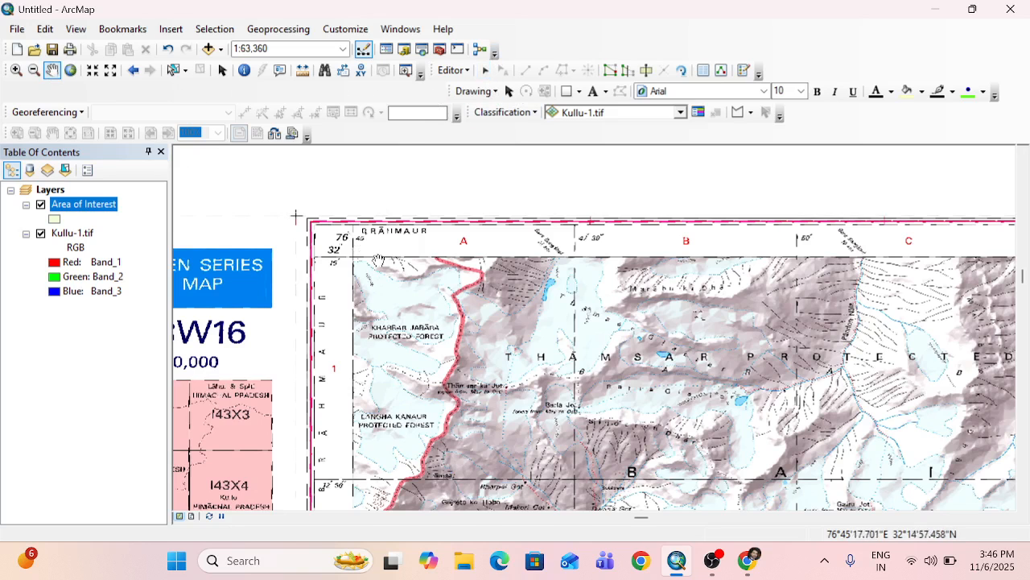
pyautogui.moveTo(428, 313); pyautogui.dragTo(376, 263)
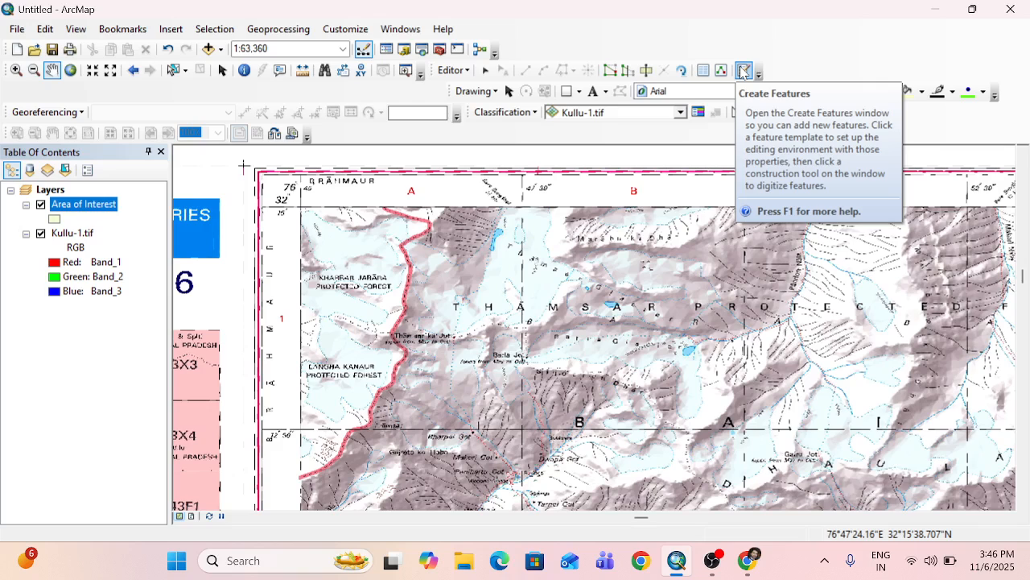
pyautogui.click(743, 72)
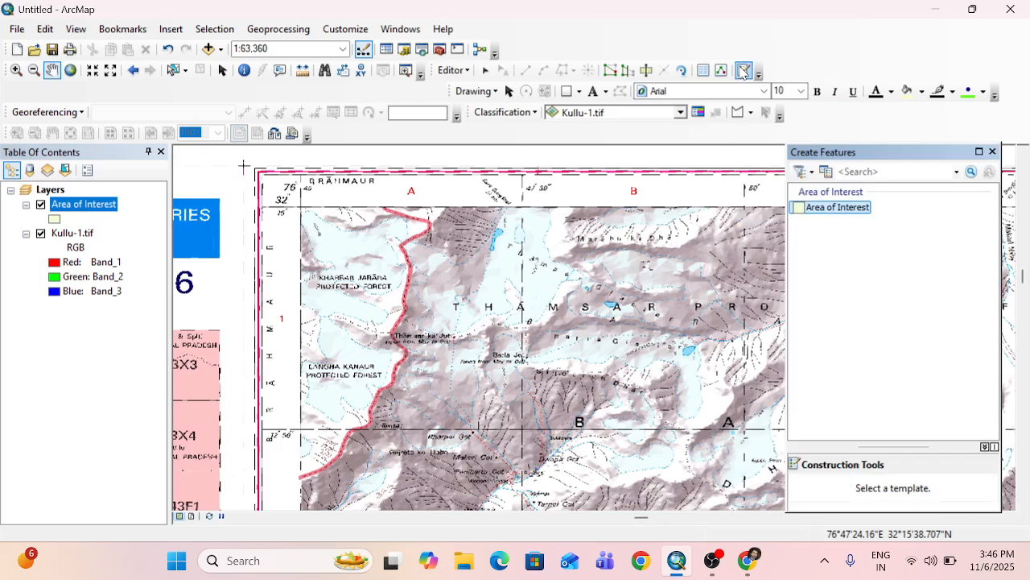
pyautogui.click(838, 208)
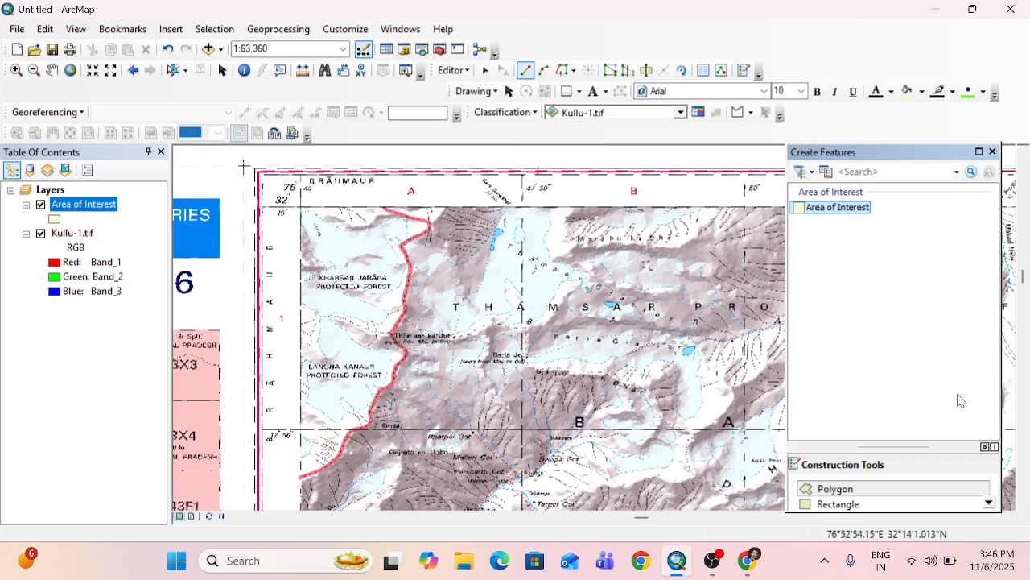
pyautogui.scroll(-1, 891, 503)
pyautogui.scroll(1, 869, 479)
pyautogui.moveTo(901, 156); pyautogui.dragTo(914, 156)
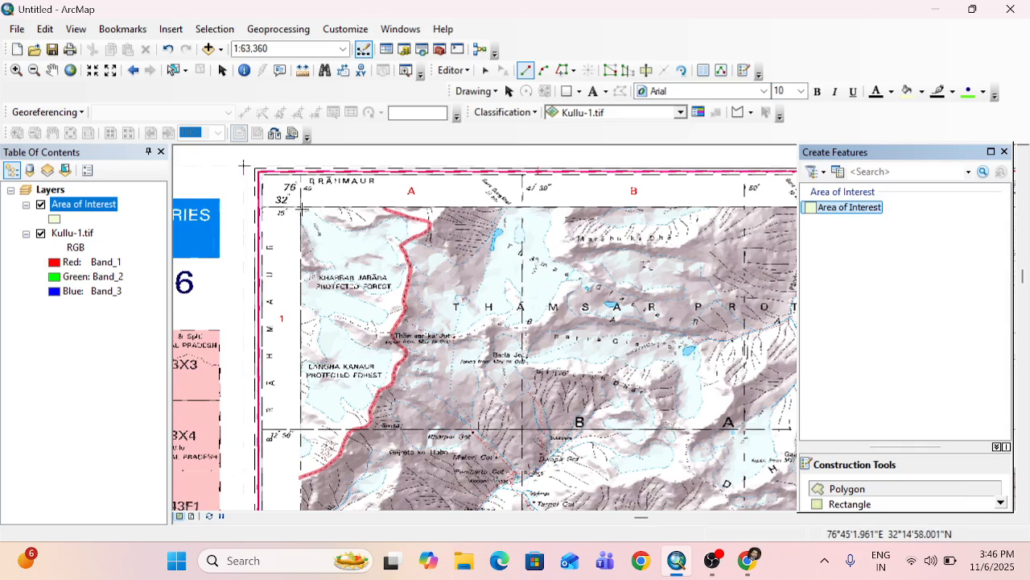
# Place the polygon's first vertex on the map frame's northwest corner at 76°45' E, 32°15' N.
pyautogui.scroll(3, 300, 209)
pyautogui.scroll(2, 301, 208)
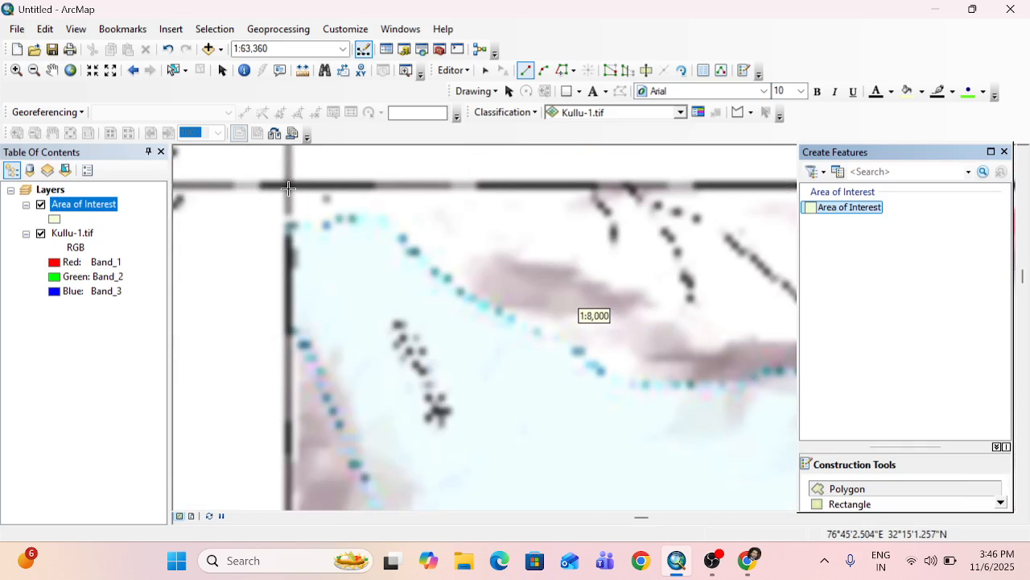
pyautogui.scroll(3, 290, 189)
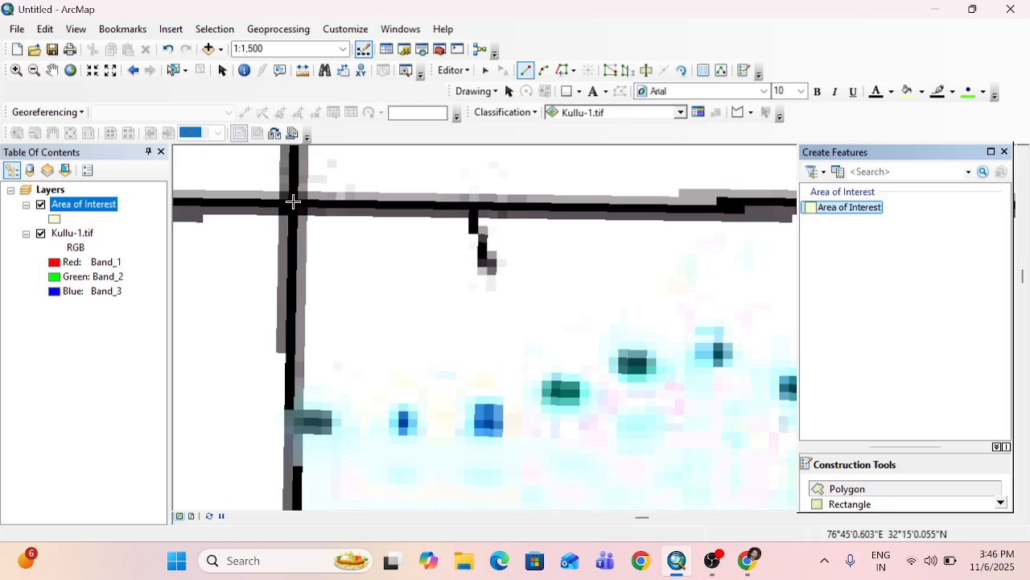
pyautogui.click(293, 201)
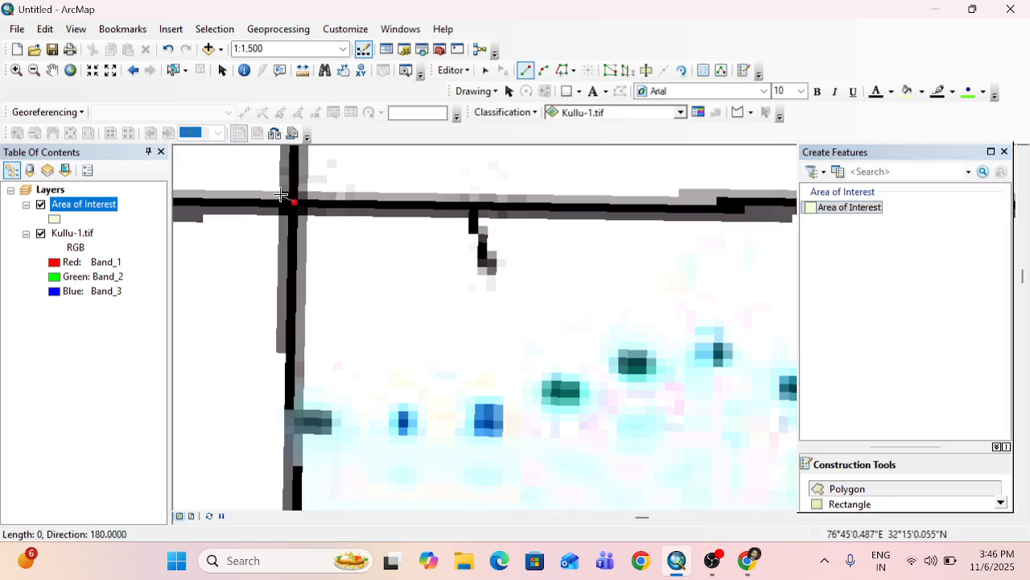
# Examine the northern frame line between the first vertex and the 47'30" grid line.
pyautogui.click(52, 71)
pyautogui.scroll(-4, 481, 248)
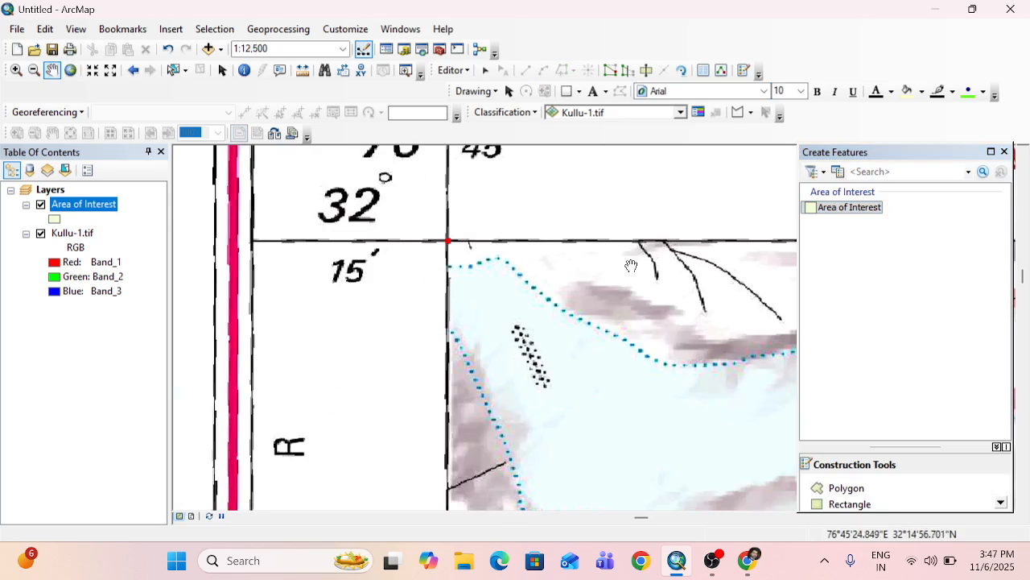
pyautogui.scroll(-3, 446, 276)
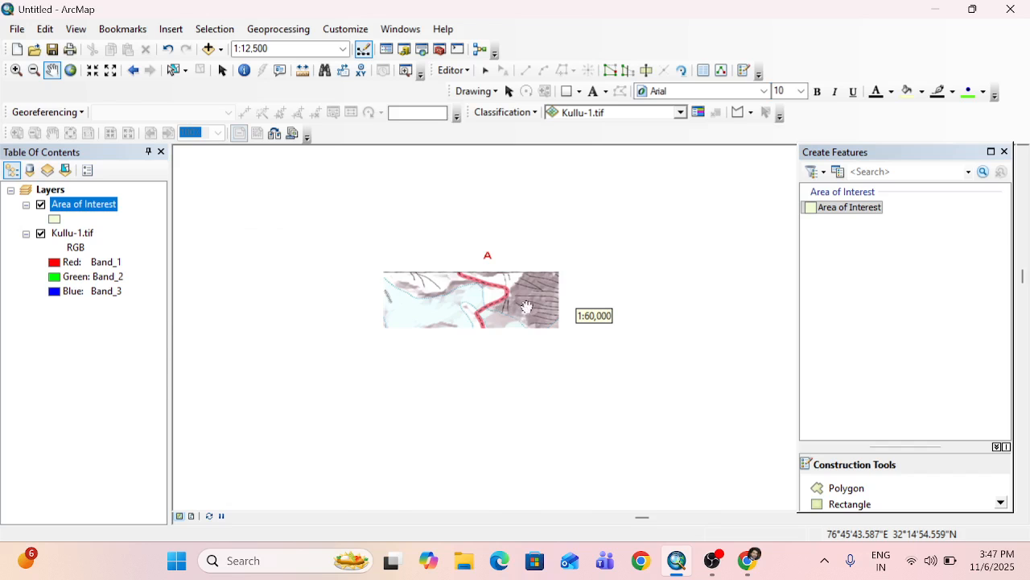
pyautogui.moveTo(554, 301); pyautogui.dragTo(399, 306)
pyautogui.moveTo(495, 300); pyautogui.dragTo(529, 299)
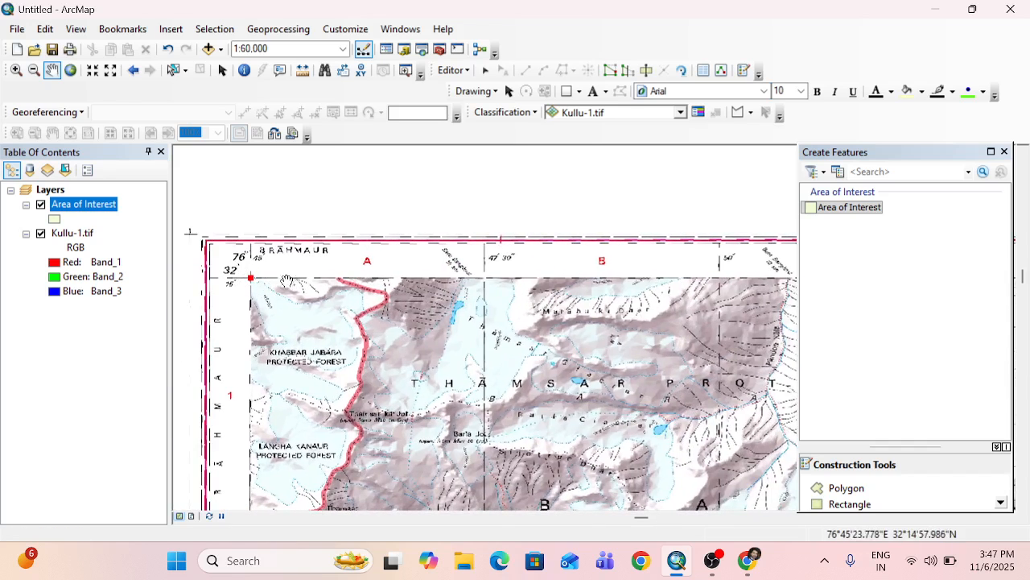
pyautogui.moveTo(371, 289); pyautogui.dragTo(274, 303)
pyautogui.moveTo(359, 299); pyautogui.dragTo(429, 301)
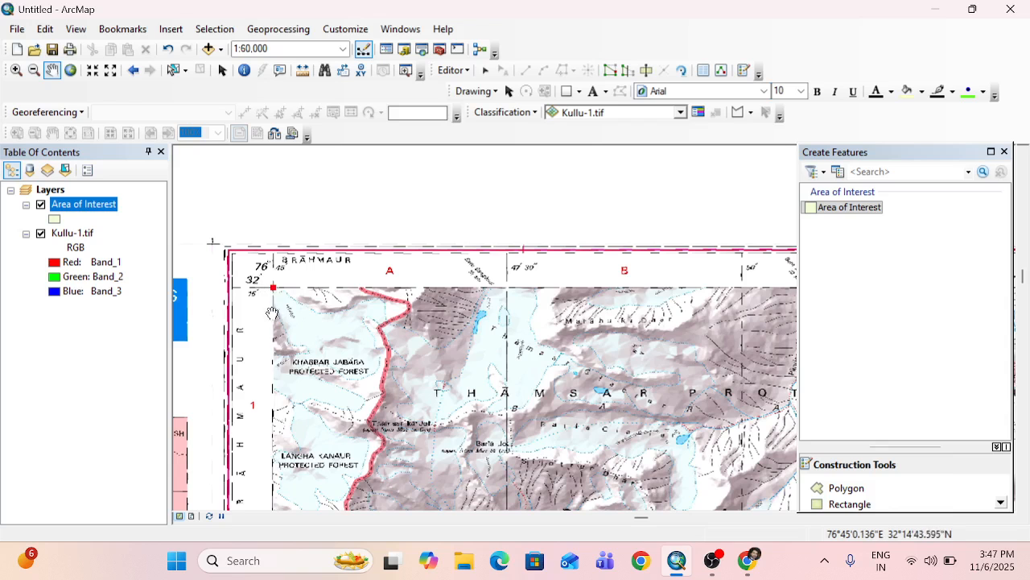
pyautogui.scroll(-5, 430, 308)
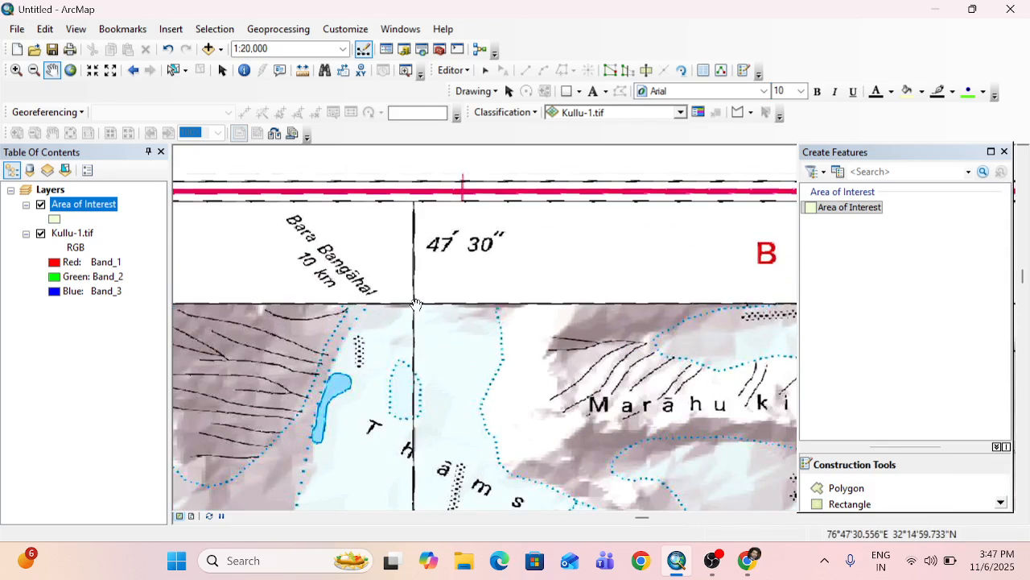
pyautogui.moveTo(416, 304); pyautogui.dragTo(708, 279)
pyautogui.moveTo(445, 293); pyautogui.dragTo(671, 285)
pyautogui.moveTo(380, 296); pyautogui.dragTo(642, 288)
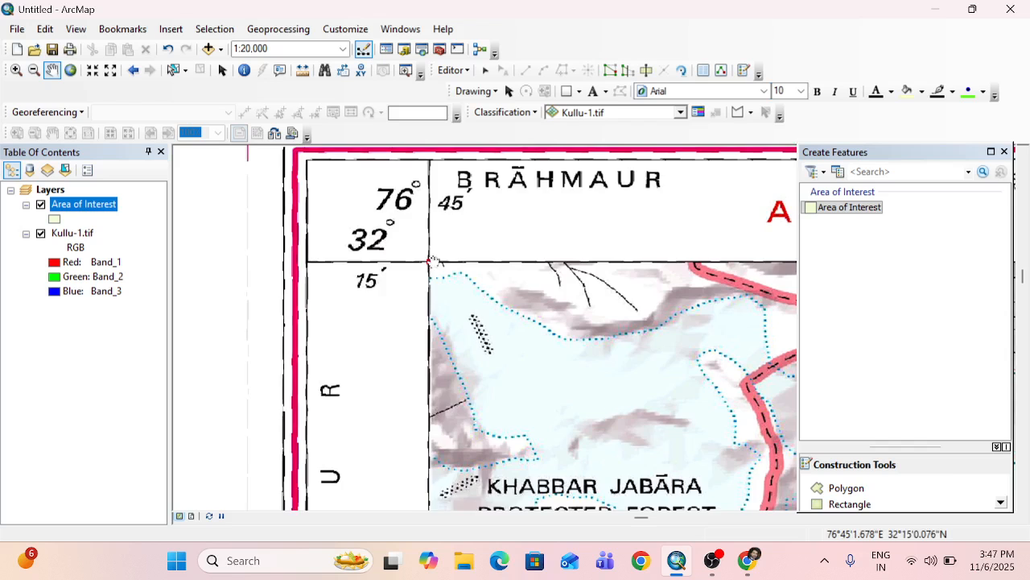
# Place the polygon's second vertex where the northern frame line crosses the 76°47'30" grid line.
pyautogui.moveTo(554, 265); pyautogui.dragTo(262, 269)
pyautogui.moveTo(670, 261); pyautogui.dragTo(327, 275)
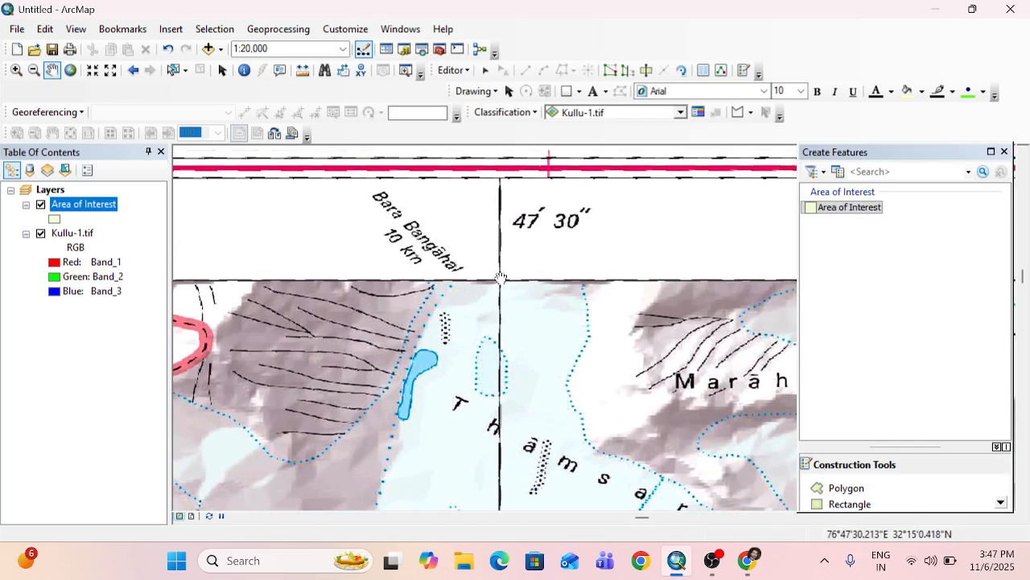
pyautogui.scroll(10, 499, 278)
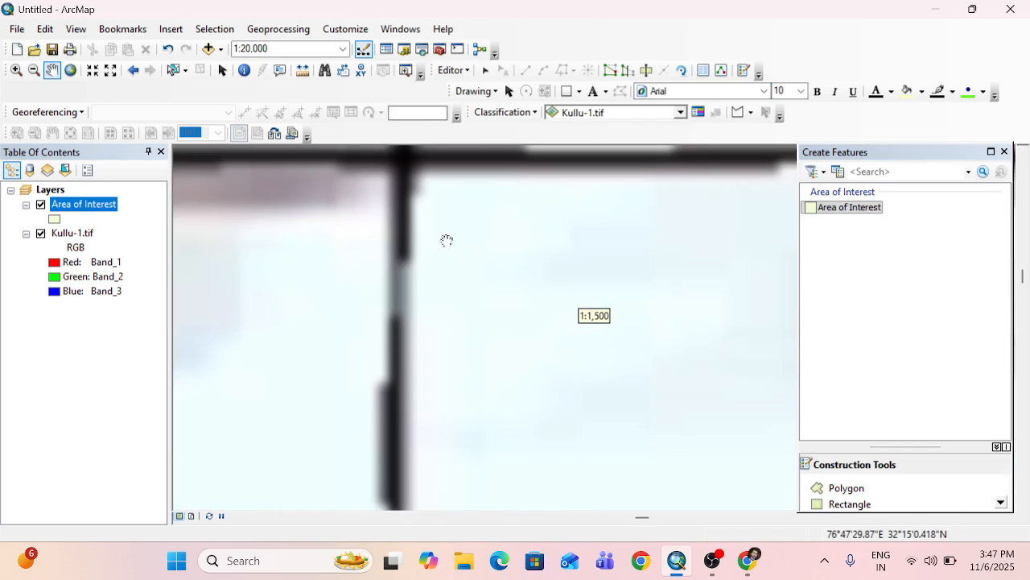
pyautogui.scroll(6, 435, 246)
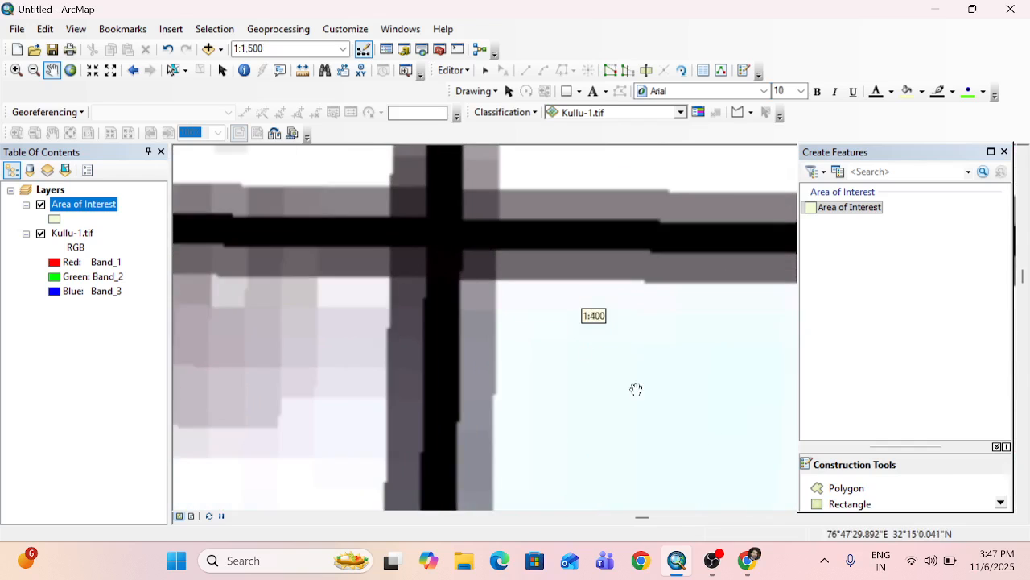
pyautogui.click(829, 489)
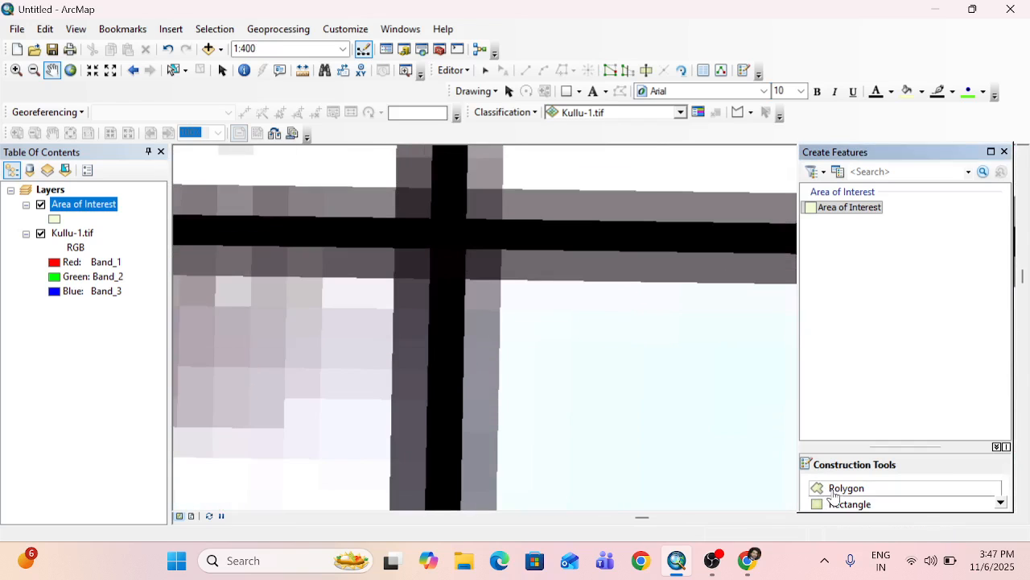
pyautogui.click(451, 232)
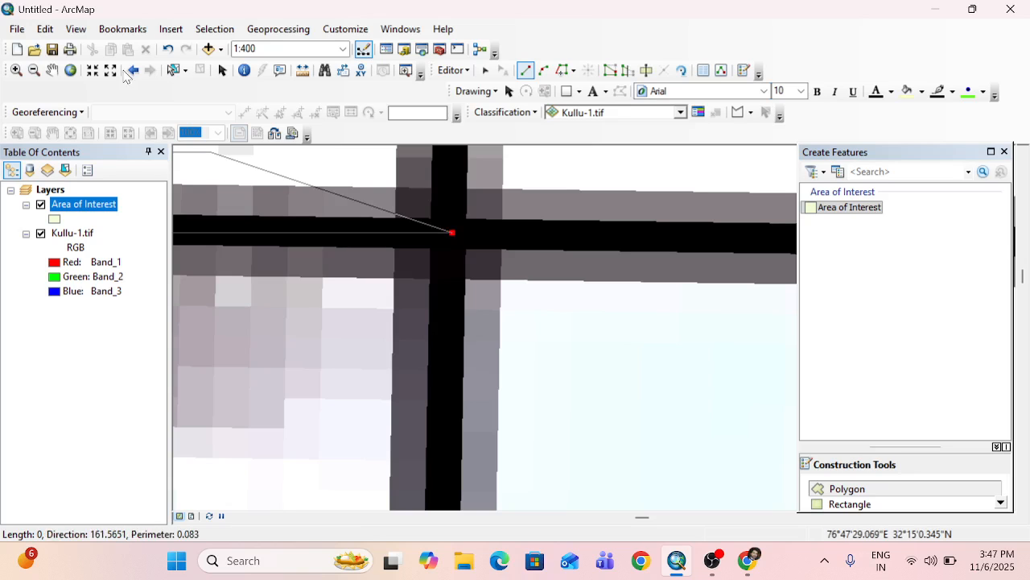
# Place the polygon's third vertex where the northern frame line crosses the 76°50' grid line.
pyautogui.press('c')
pyautogui.scroll(-10, 502, 267)
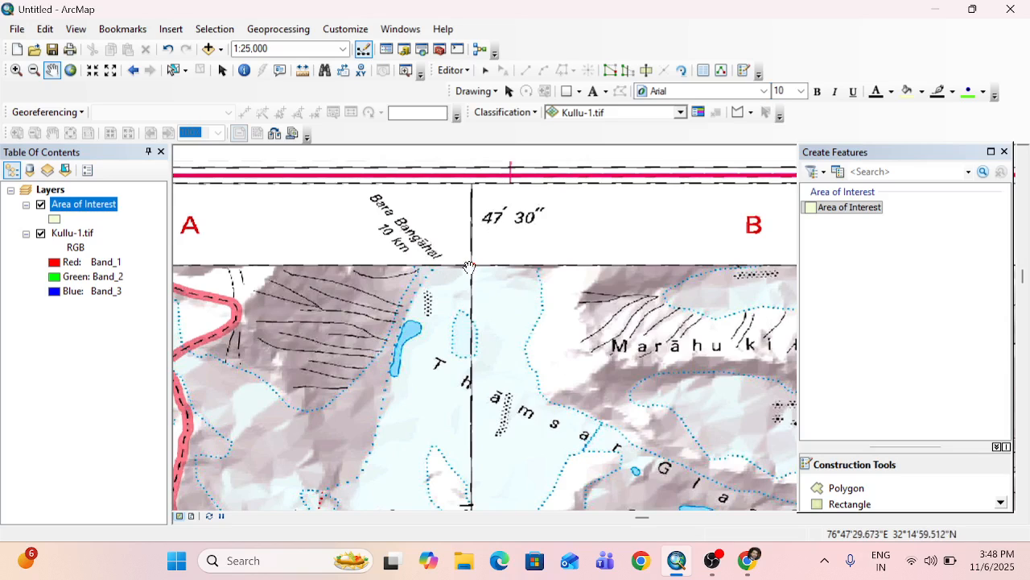
pyautogui.moveTo(501, 267); pyautogui.dragTo(593, 327)
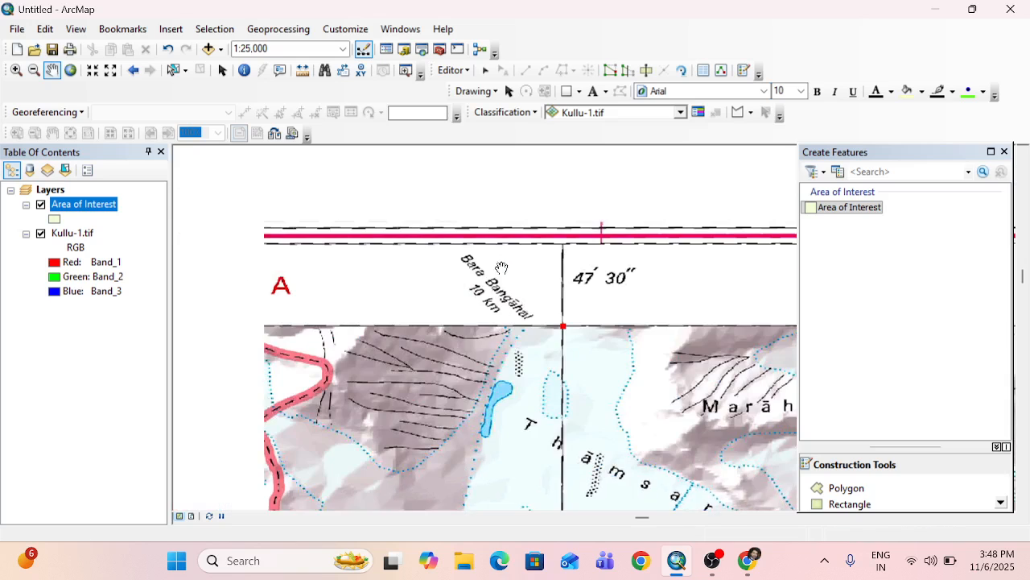
pyautogui.moveTo(569, 364); pyautogui.dragTo(521, 298)
pyautogui.scroll(5, 564, 314)
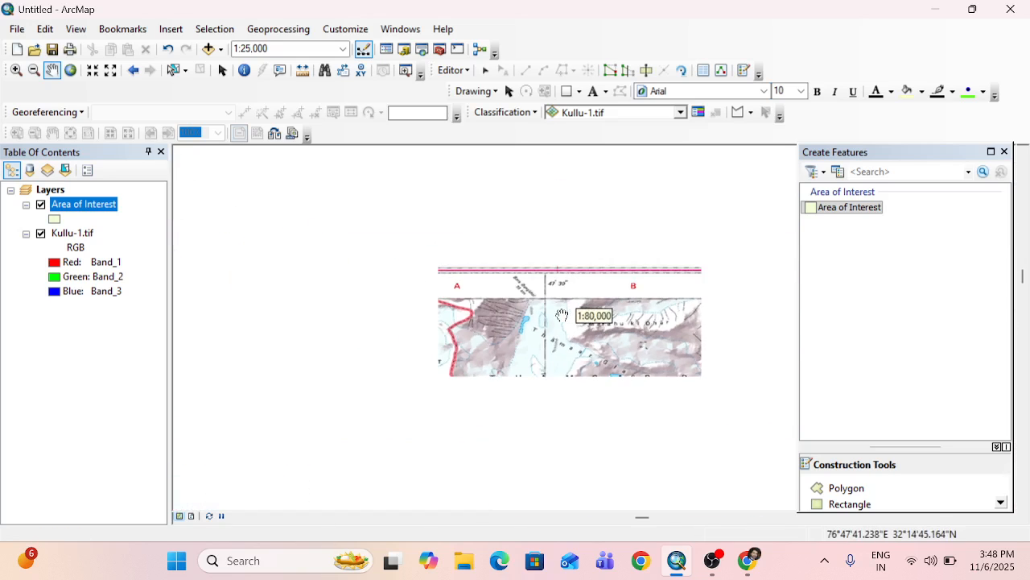
pyautogui.moveTo(642, 331); pyautogui.dragTo(453, 326)
pyautogui.scroll(-6, 537, 295)
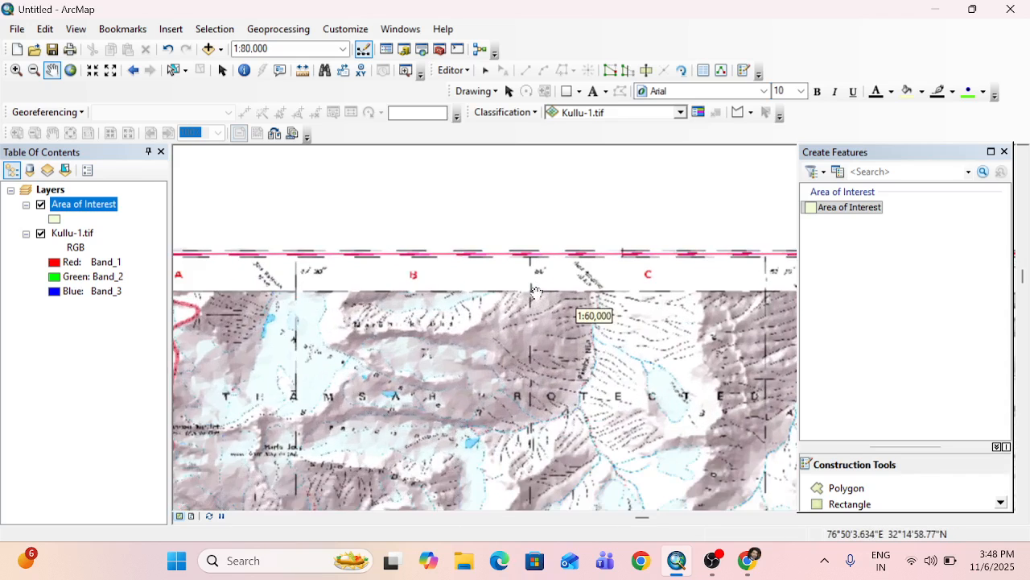
pyautogui.scroll(-4, 536, 295)
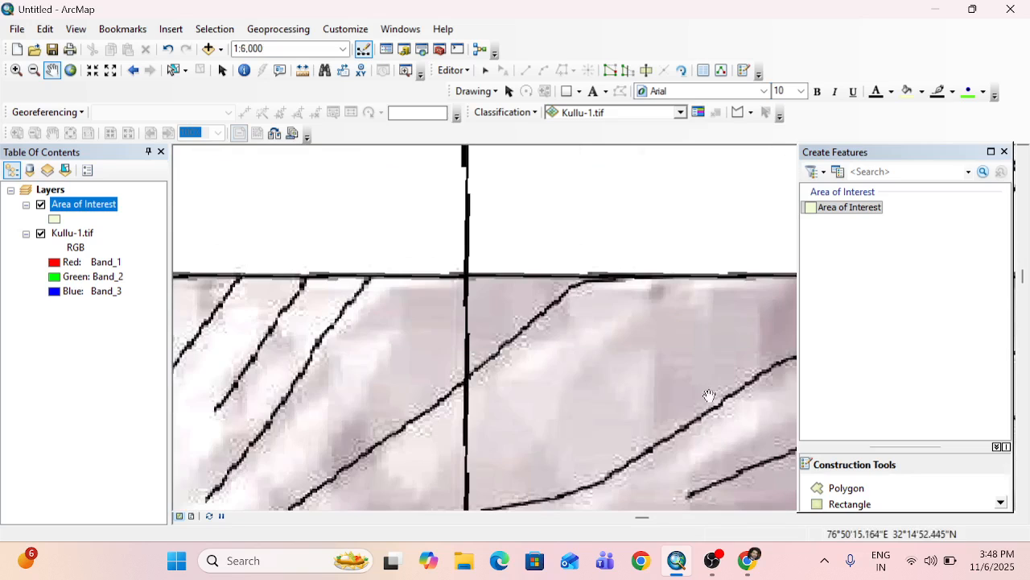
pyautogui.click(846, 488)
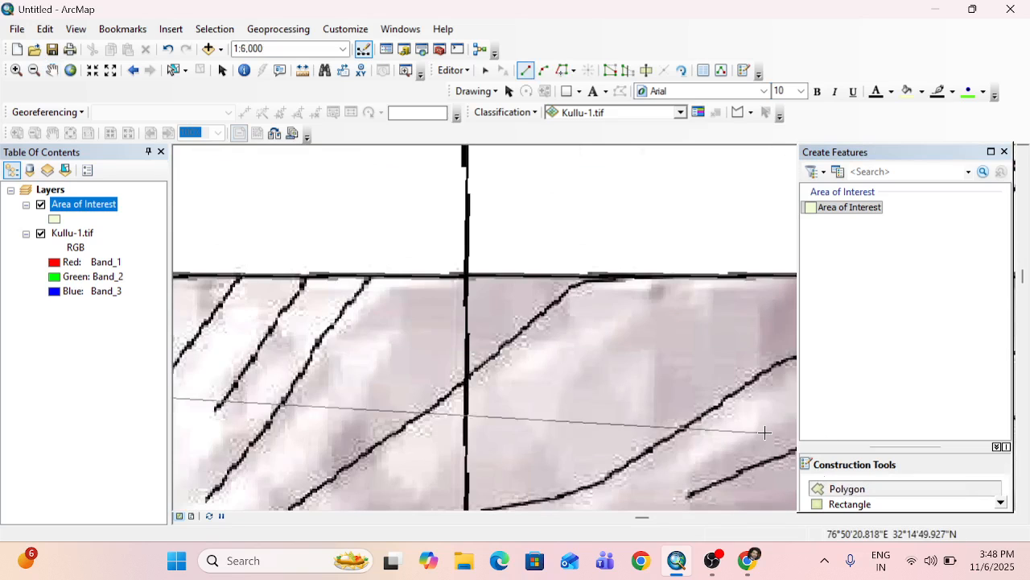
pyautogui.click(466, 275)
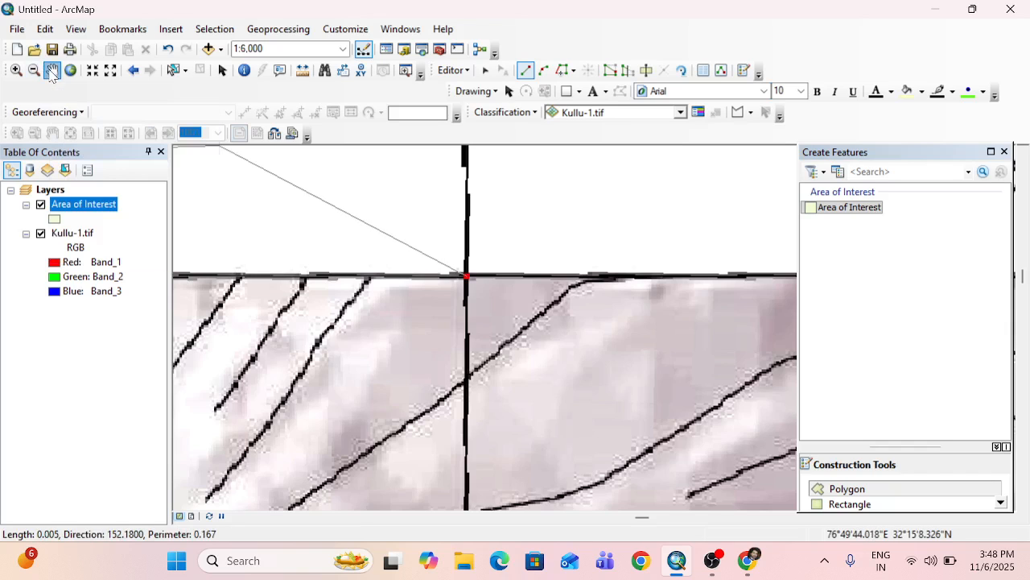
# Place the polygon's fourth vertex where the northern frame line crosses the 76°52'30" grid line.
pyautogui.click(53, 71)
pyautogui.scroll(-5, 483, 292)
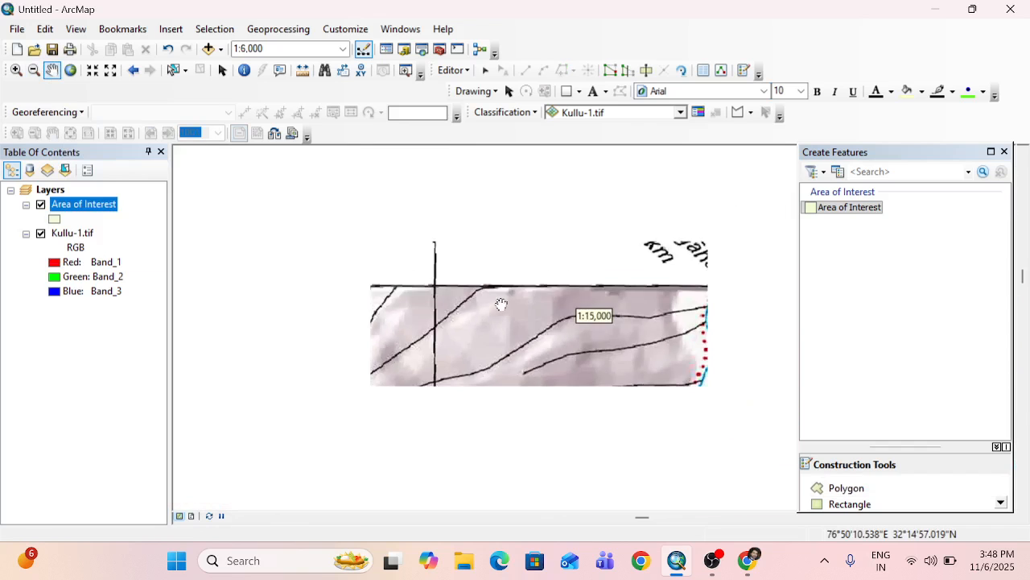
pyautogui.scroll(-2, 505, 304)
pyautogui.moveTo(612, 307); pyautogui.dragTo(357, 310)
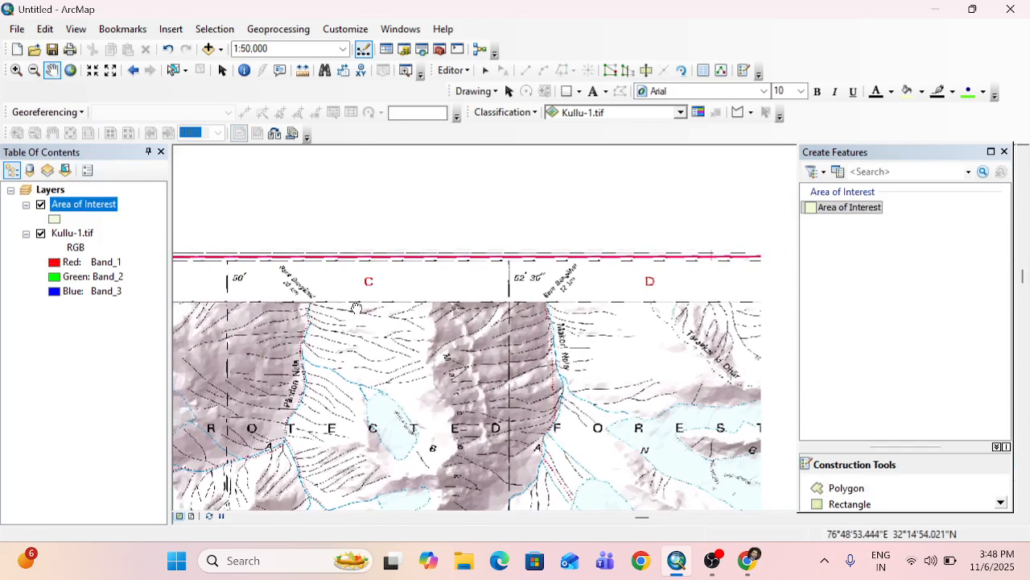
pyautogui.scroll(4, 519, 306)
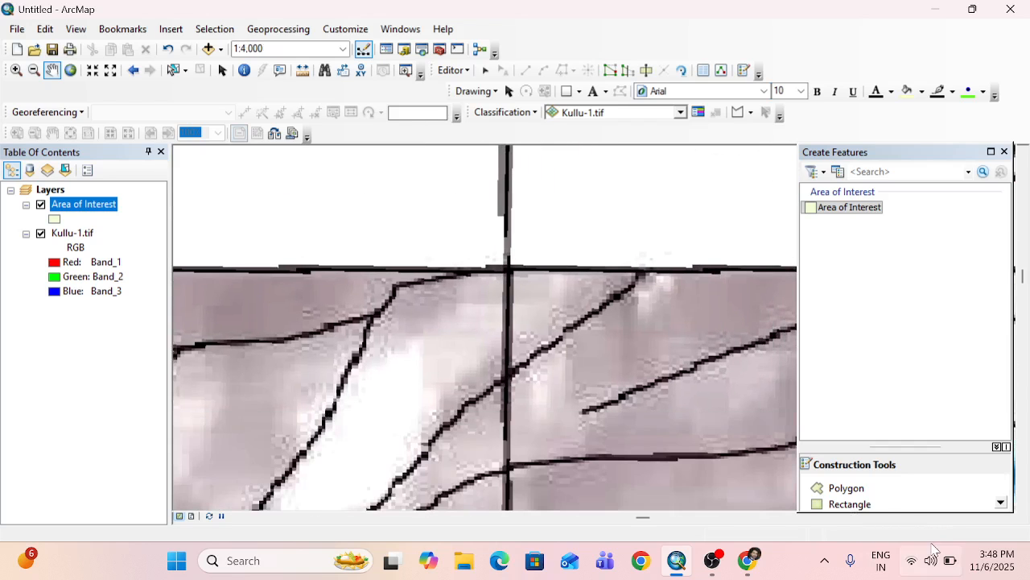
pyautogui.click(847, 489)
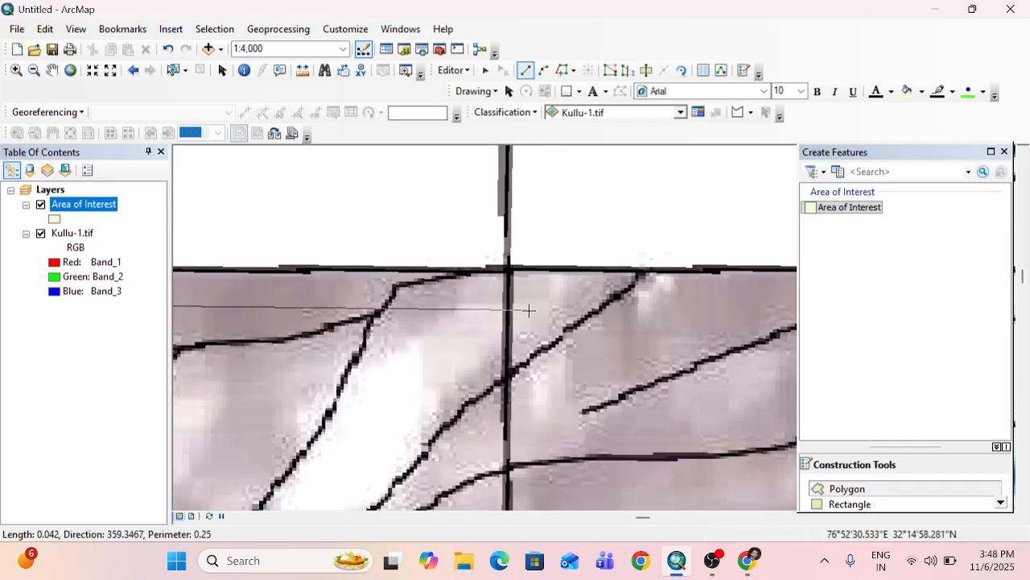
pyautogui.click(508, 266)
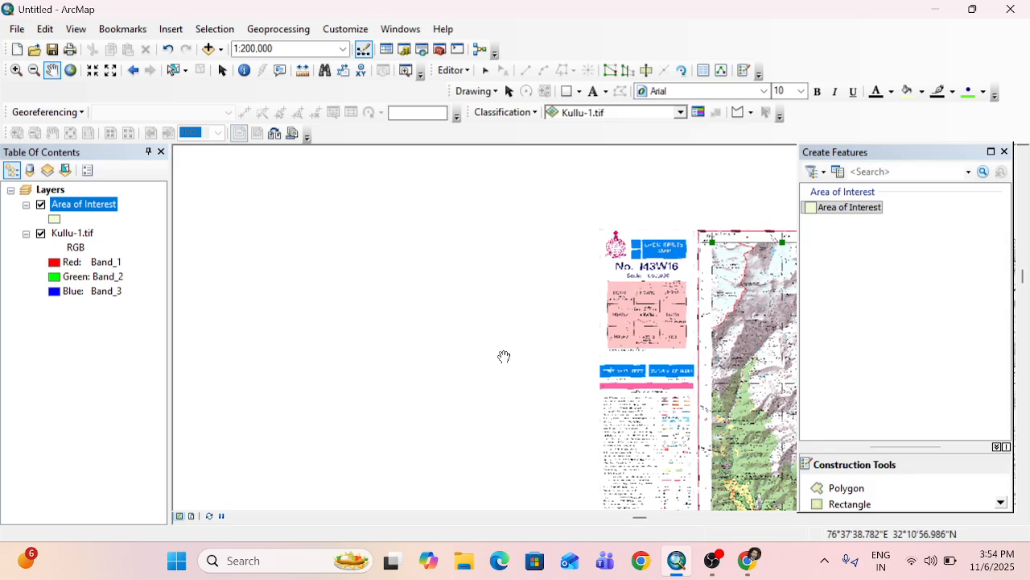
# Examine the map frame's northern, eastern, southern and western edges to trace the polygon's remaining route around the toposheet.
pyautogui.moveTo(504, 357); pyautogui.dragTo(275, 320)
pyautogui.moveTo(374, 331); pyautogui.dragTo(334, 304)
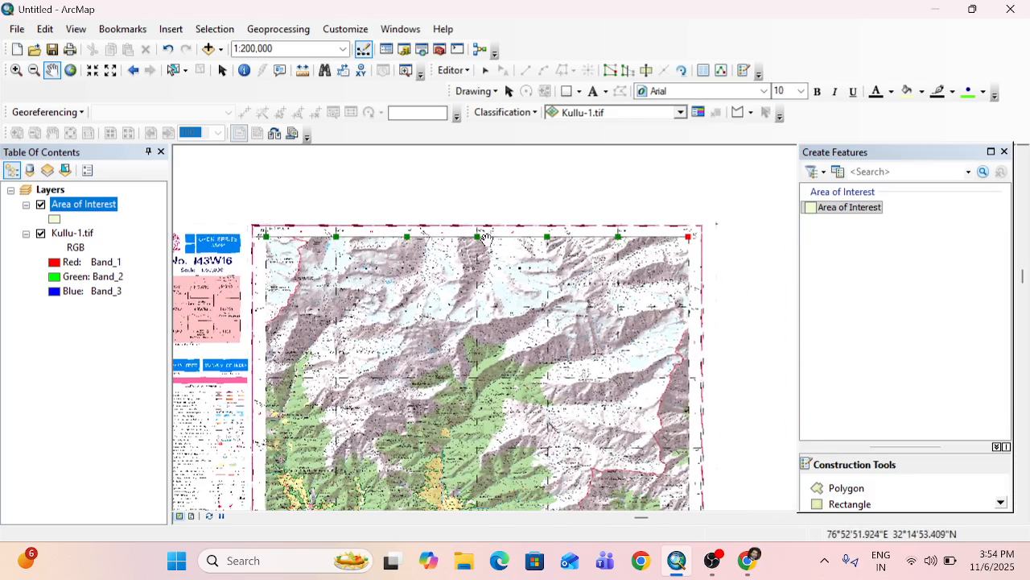
pyautogui.moveTo(668, 353); pyautogui.dragTo(580, 299)
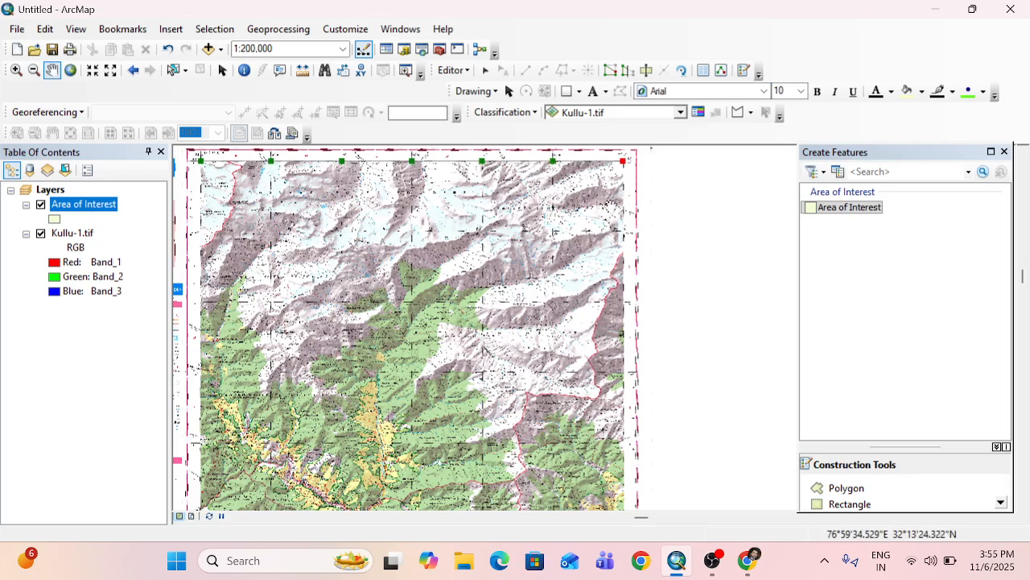
pyautogui.moveTo(621, 452); pyautogui.dragTo(577, 296)
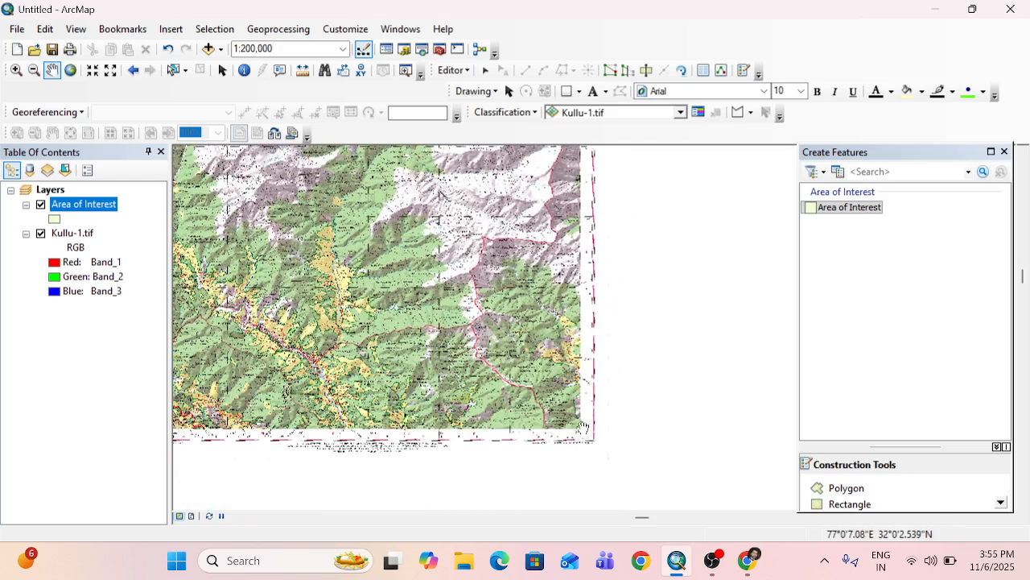
pyautogui.moveTo(533, 324); pyautogui.dragTo(548, 337)
pyautogui.moveTo(338, 415); pyautogui.dragTo(542, 387)
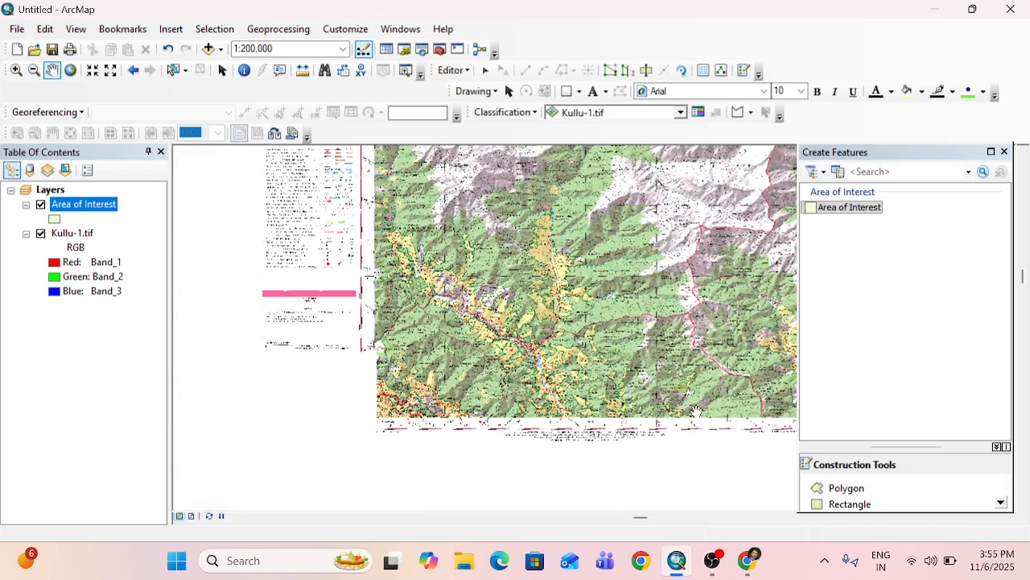
pyautogui.moveTo(532, 426); pyautogui.dragTo(565, 430)
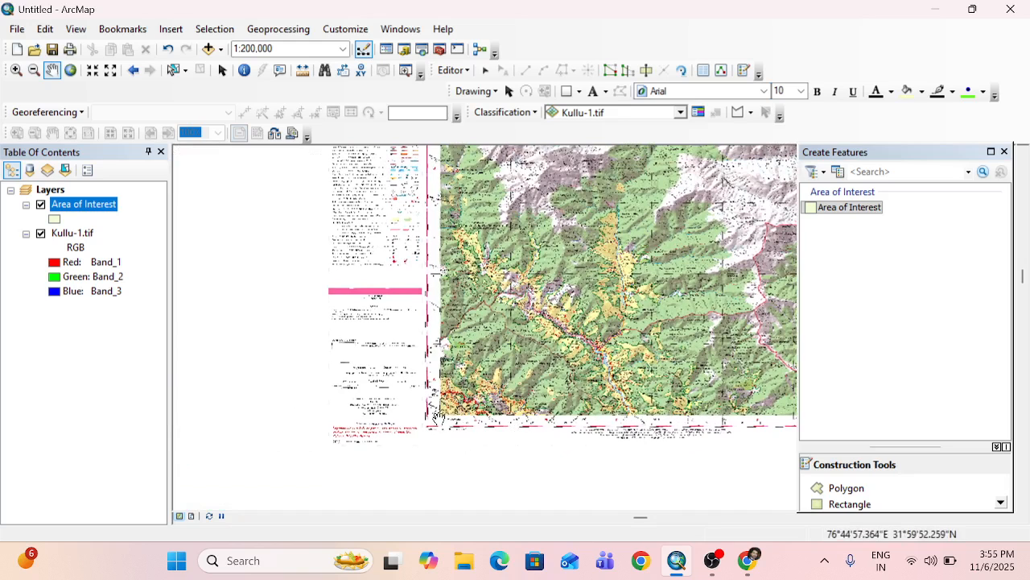
pyautogui.moveTo(467, 336); pyautogui.dragTo(450, 529)
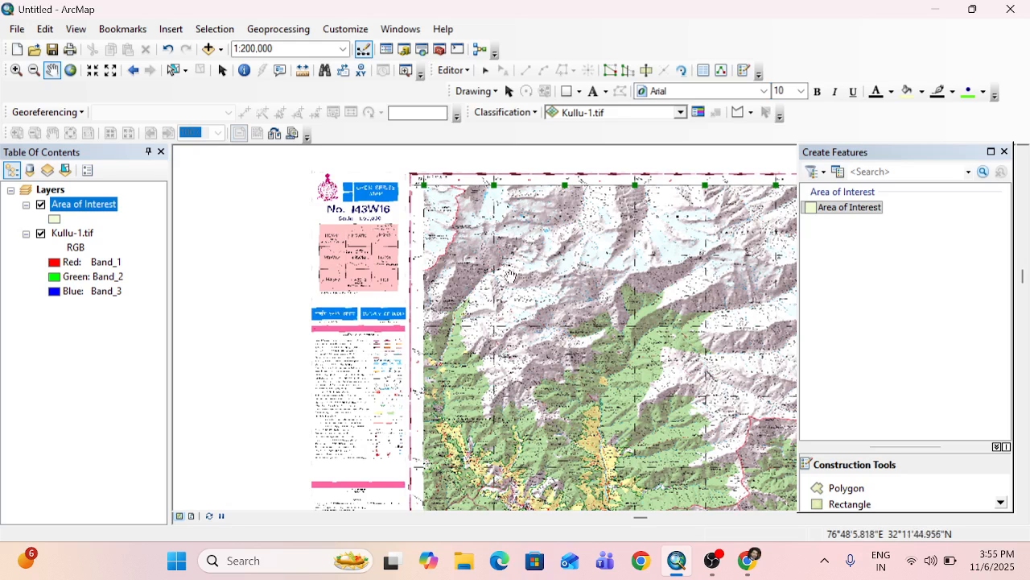
pyautogui.moveTo(535, 296); pyautogui.dragTo(194, 303)
pyautogui.moveTo(452, 336); pyautogui.dragTo(429, 298)
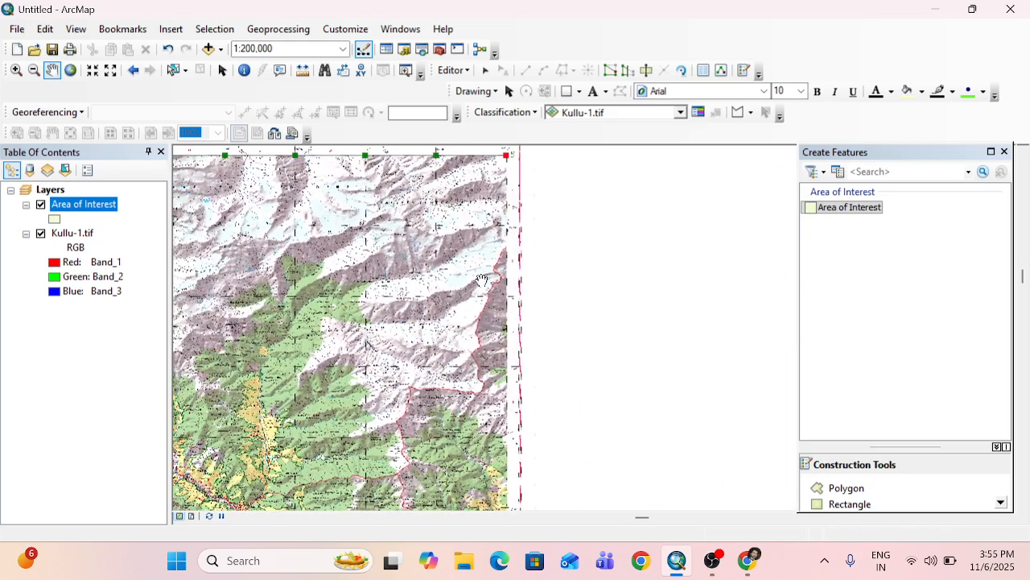
# Place the polygon's next vertex where the eastern frame line at 77°0' crosses the 32°12'30" grid line.
pyautogui.scroll(-4, 504, 225)
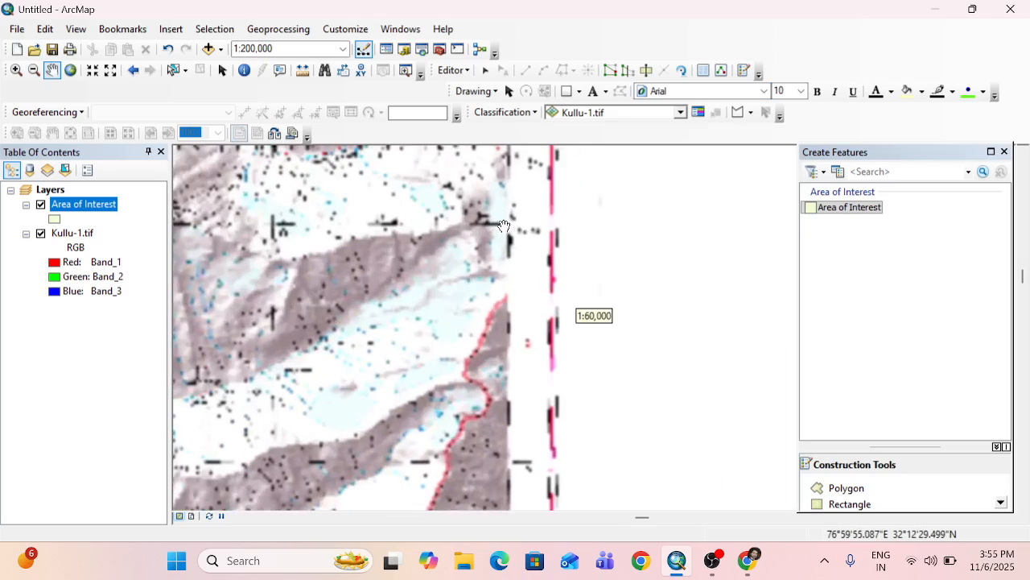
pyautogui.moveTo(493, 268); pyautogui.dragTo(480, 450)
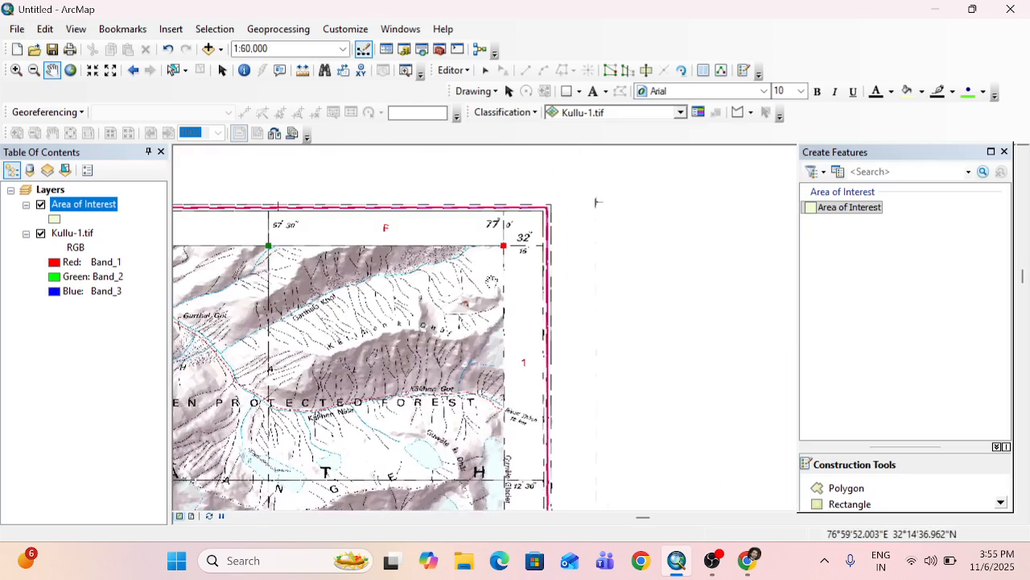
pyautogui.moveTo(450, 419); pyautogui.dragTo(437, 273)
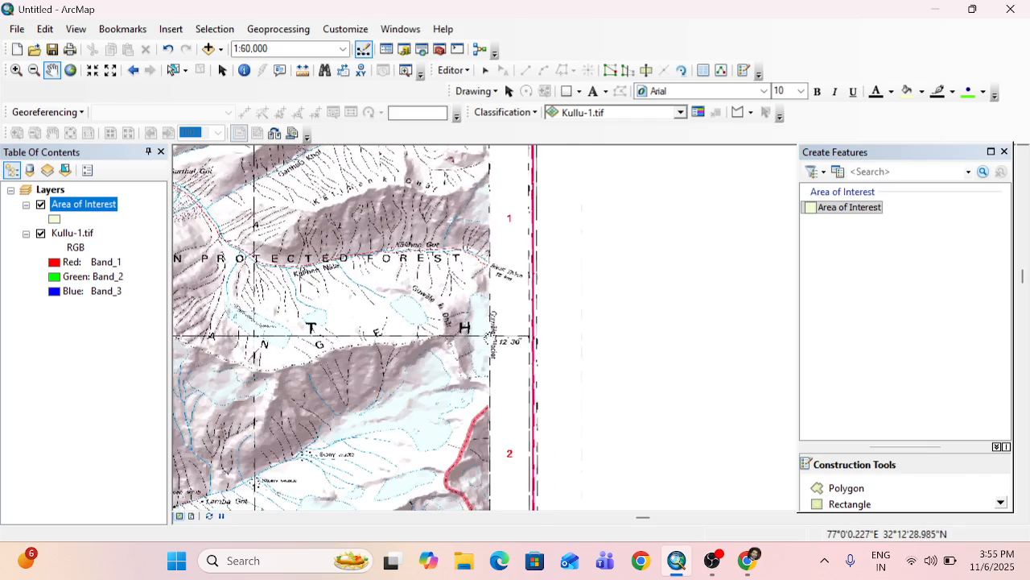
pyautogui.scroll(-5, 490, 338)
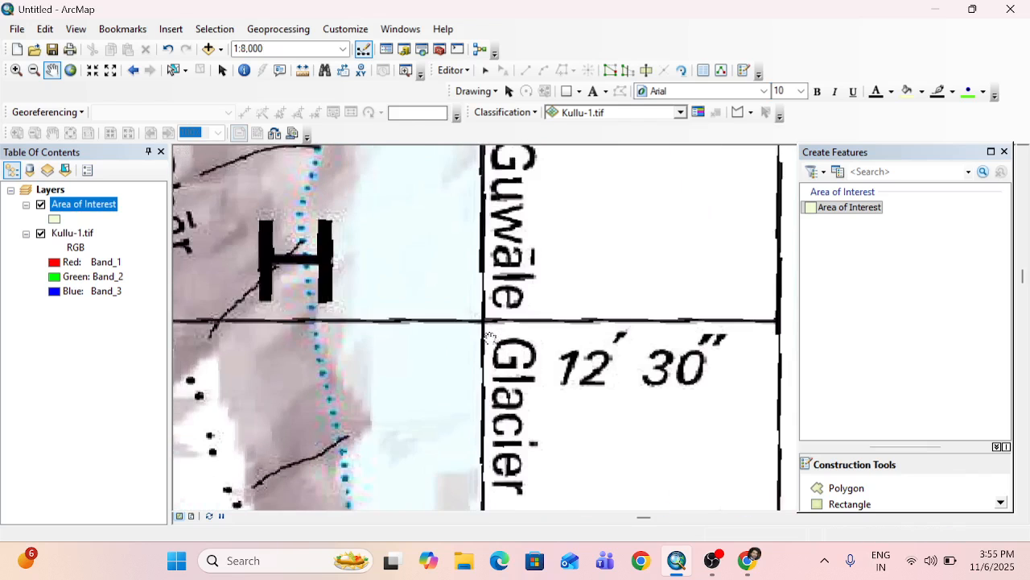
pyautogui.scroll(-2, 490, 338)
pyautogui.click(843, 488)
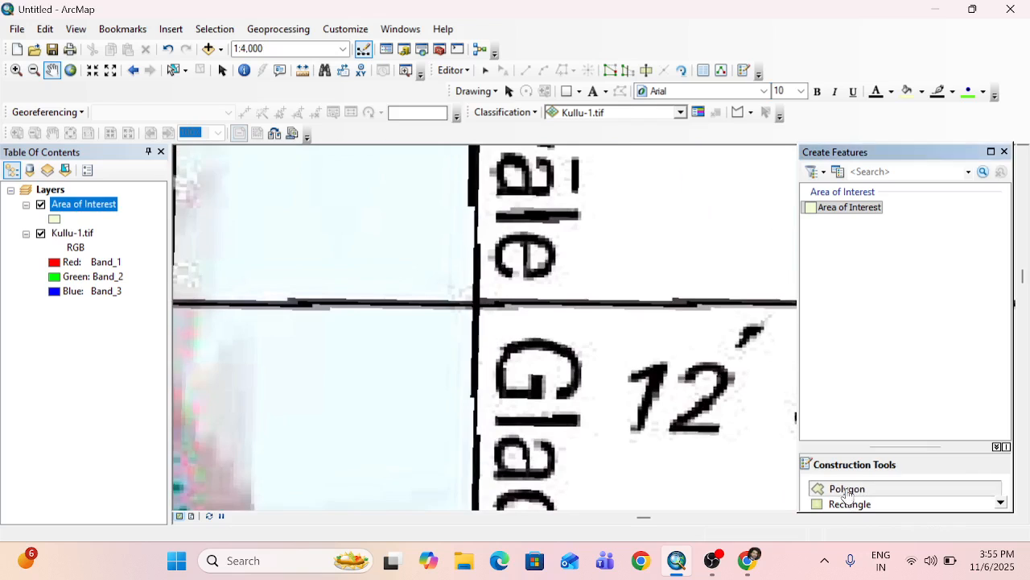
pyautogui.click(476, 303)
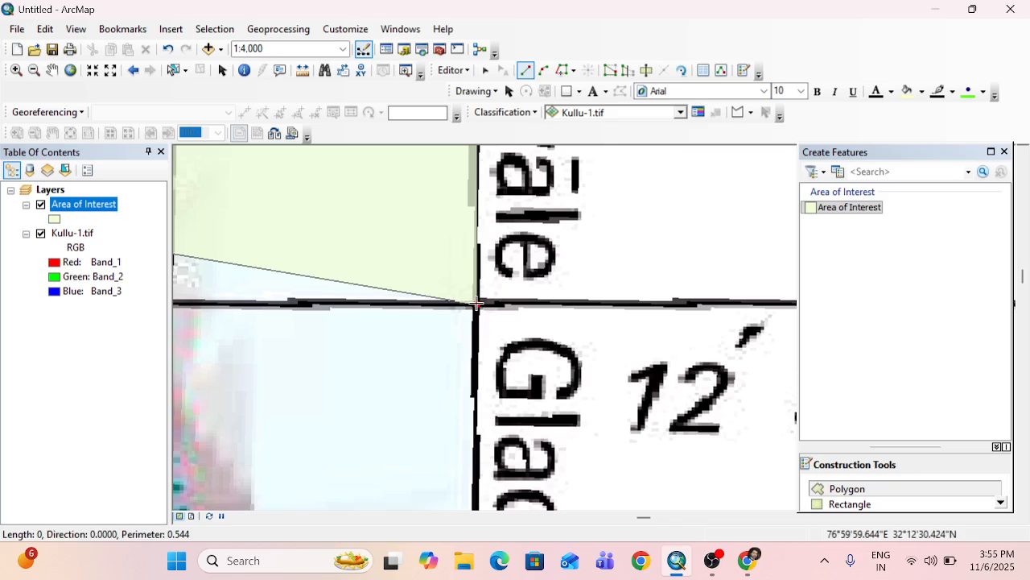
# Examine the partly drawn polygon and its vertices against the whole toposheet.
pyautogui.click(53, 71)
pyautogui.moveTo(438, 181); pyautogui.dragTo(545, 287)
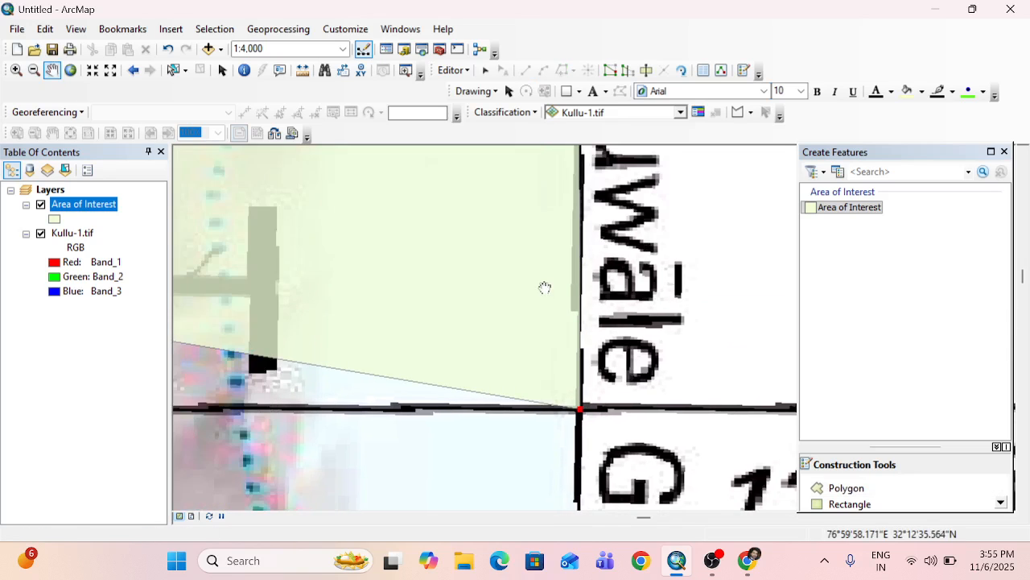
pyautogui.scroll(3, 545, 287)
pyautogui.scroll(8, 545, 287)
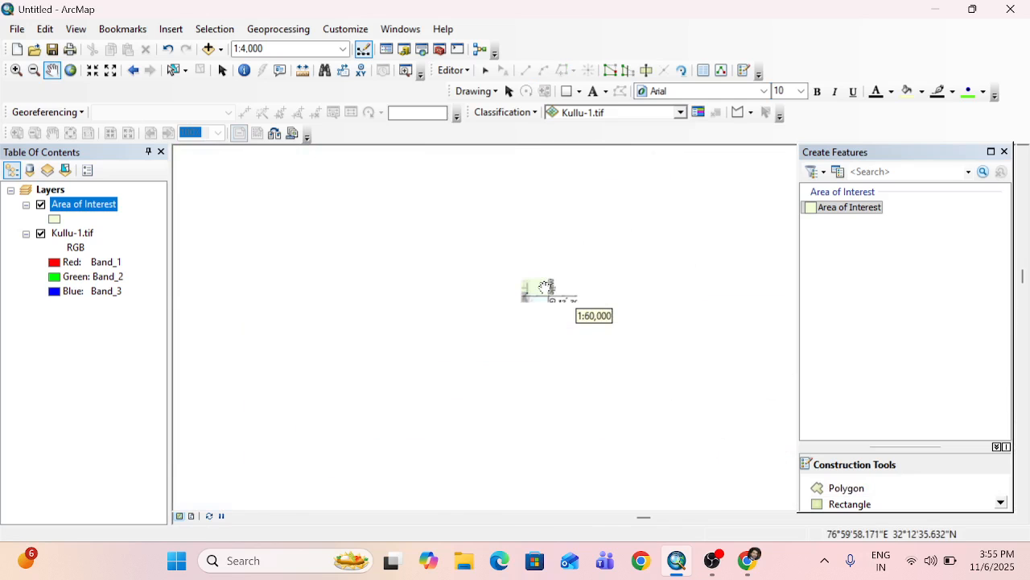
pyautogui.scroll(3, 545, 287)
pyautogui.scroll(2, 545, 281)
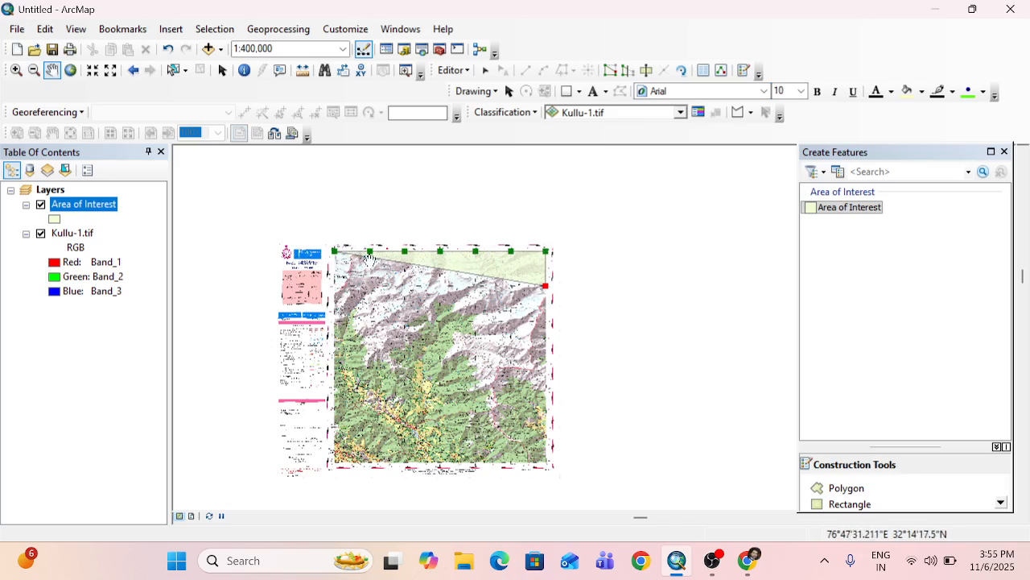
pyautogui.moveTo(513, 303); pyautogui.dragTo(466, 286)
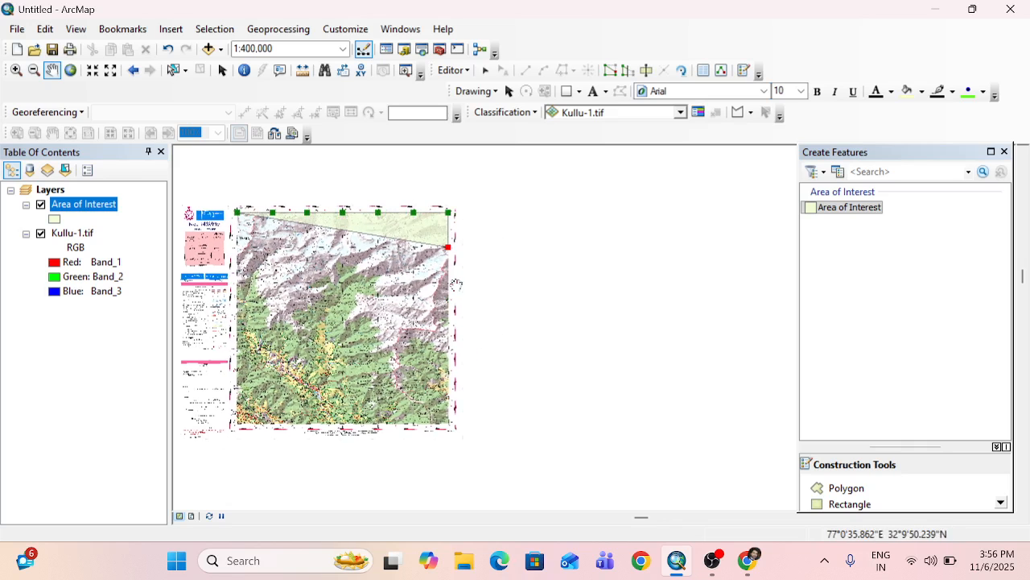
# Place the polygon's next vertex where the eastern frame line crosses the 32°10' grid line.
pyautogui.scroll(3, 446, 291)
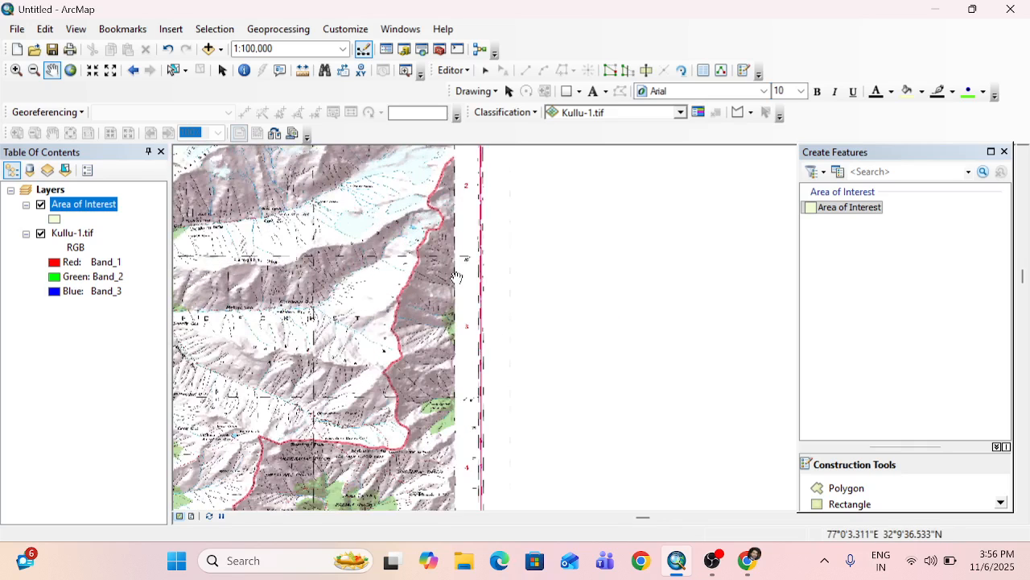
pyautogui.scroll(2, 451, 266)
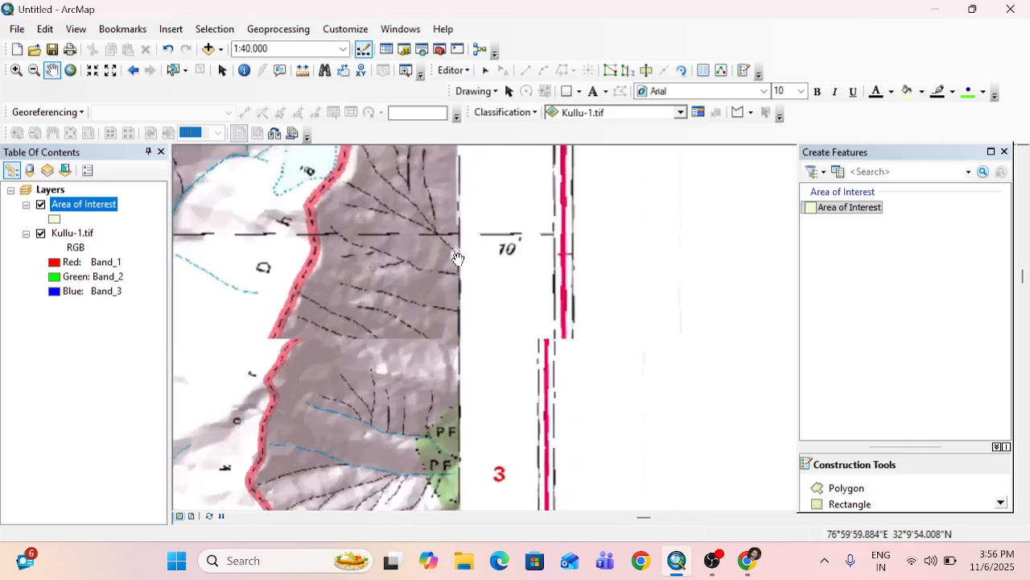
pyautogui.scroll(1, 457, 259)
pyautogui.click(838, 489)
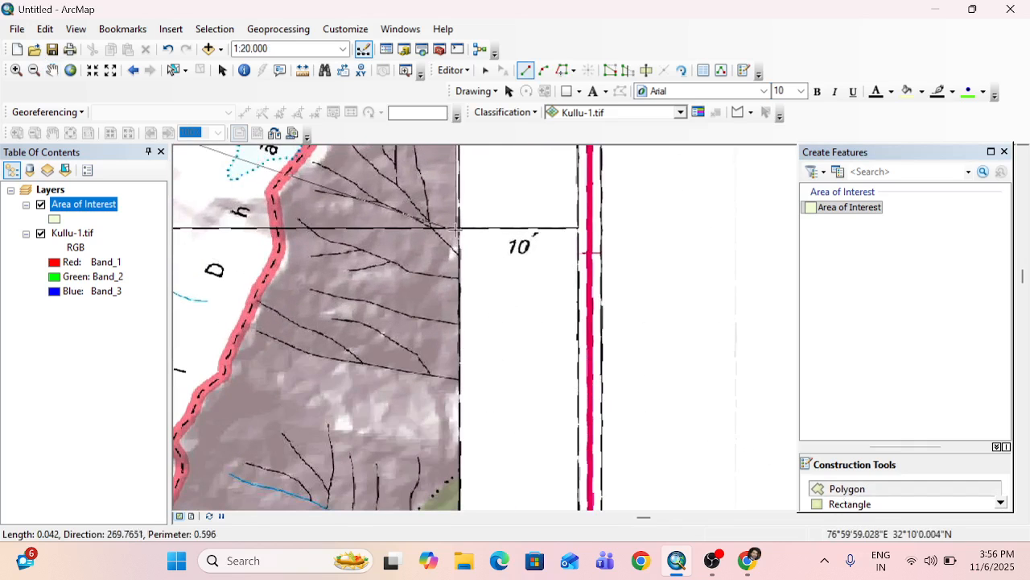
pyautogui.scroll(3, 458, 227)
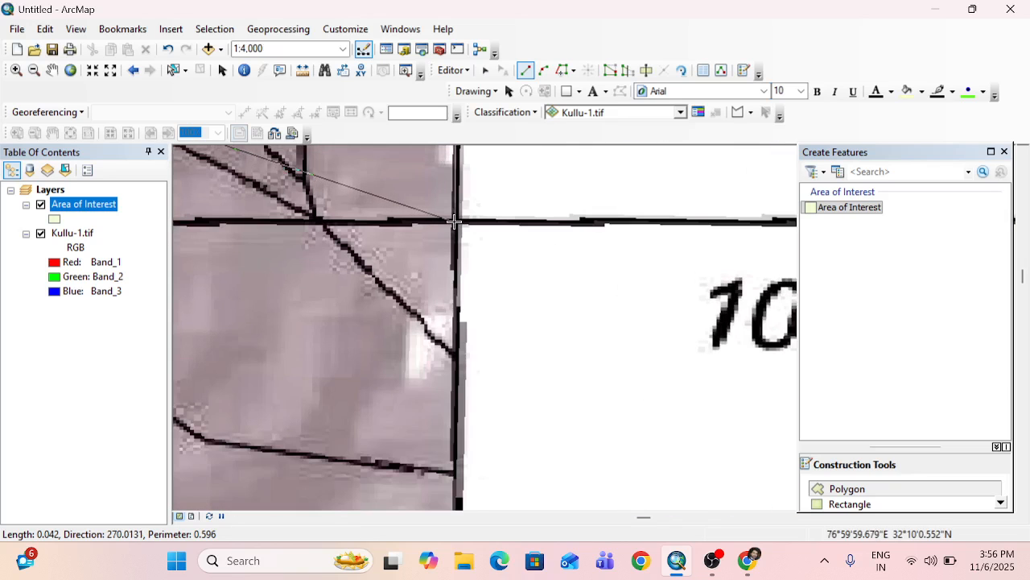
pyautogui.scroll(1, 455, 221)
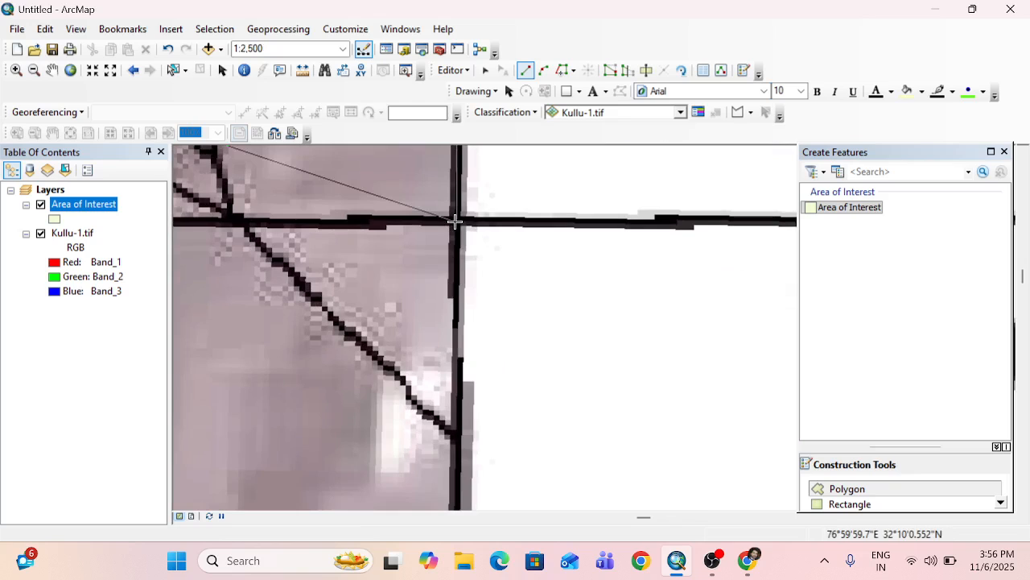
pyautogui.scroll(1, 455, 221)
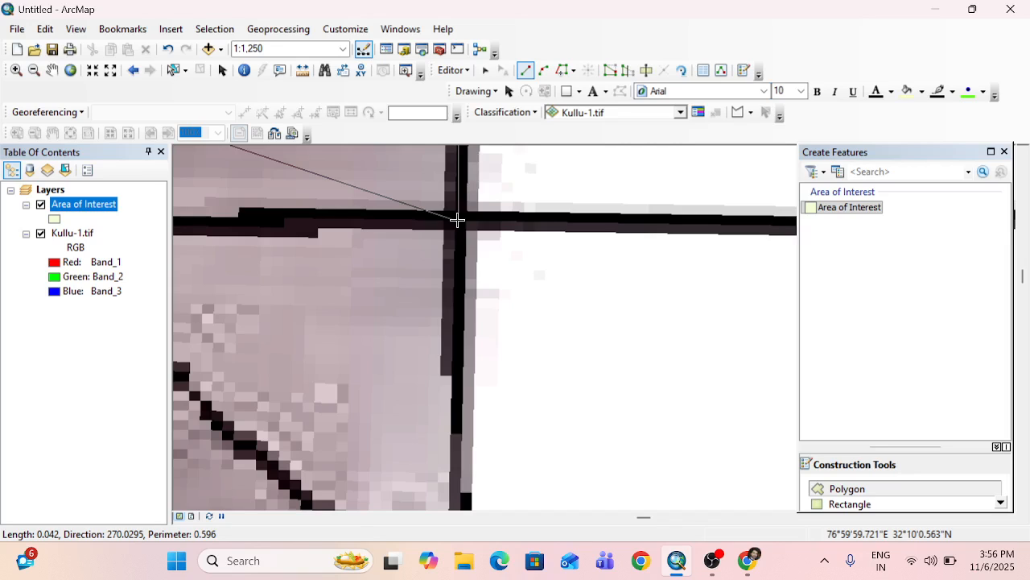
pyautogui.click(458, 220)
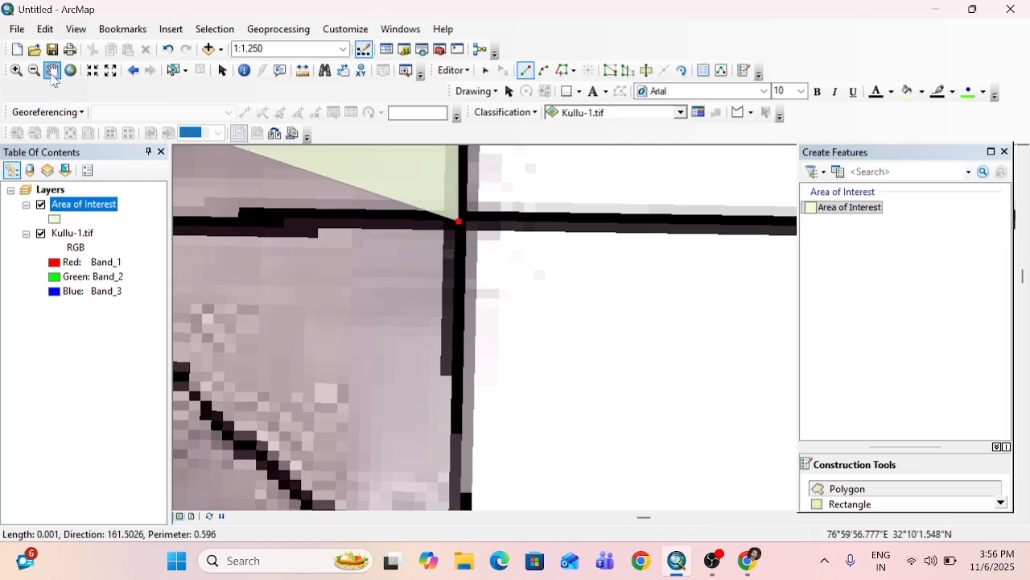
# Examine the polygon's edge along the eastern frame line between the 32°10' and 32°12'30" grid lines.
pyautogui.click(51, 71)
pyautogui.scroll(-2, 442, 315)
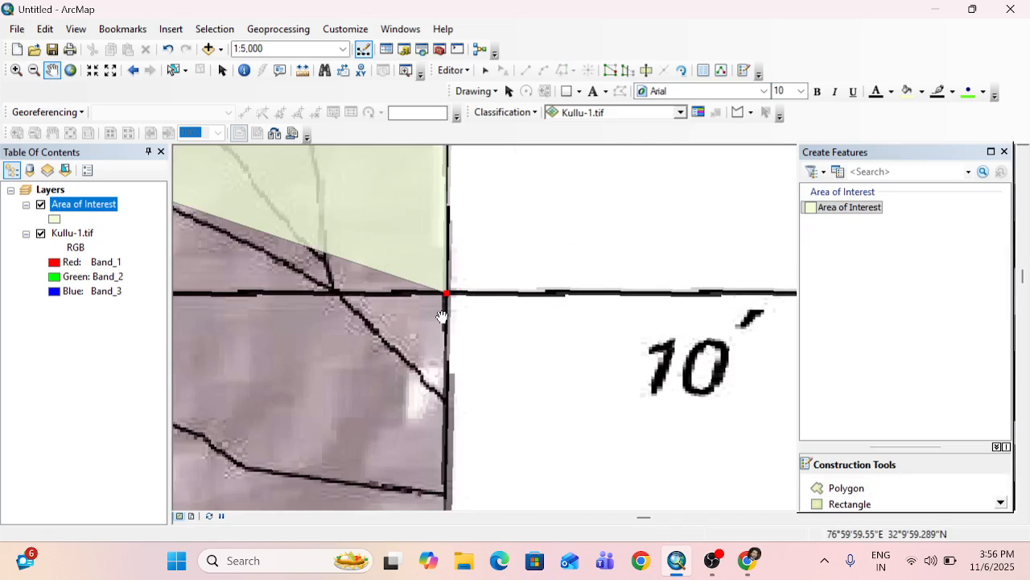
pyautogui.scroll(-2, 442, 315)
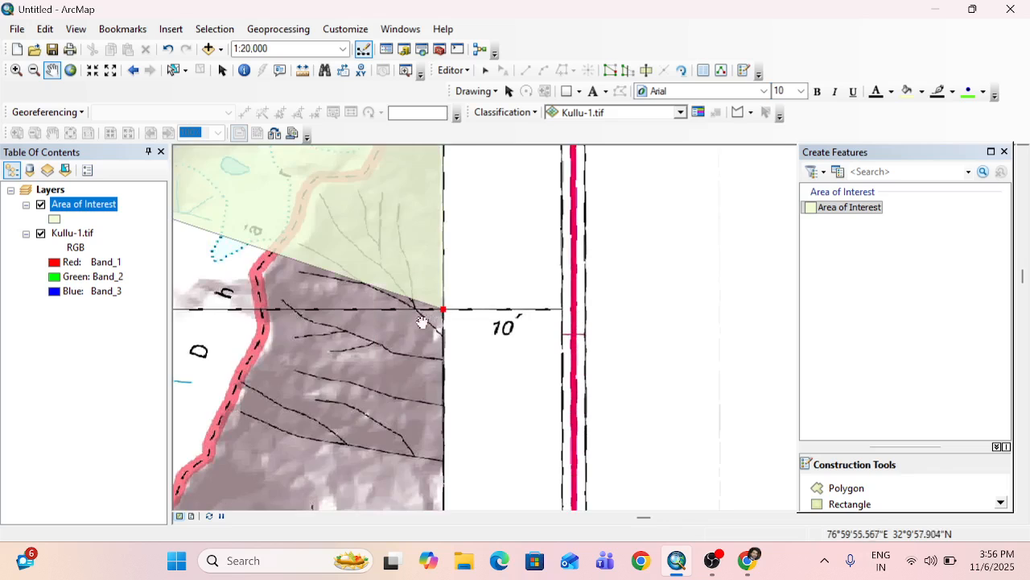
pyautogui.scroll(-1, 426, 320)
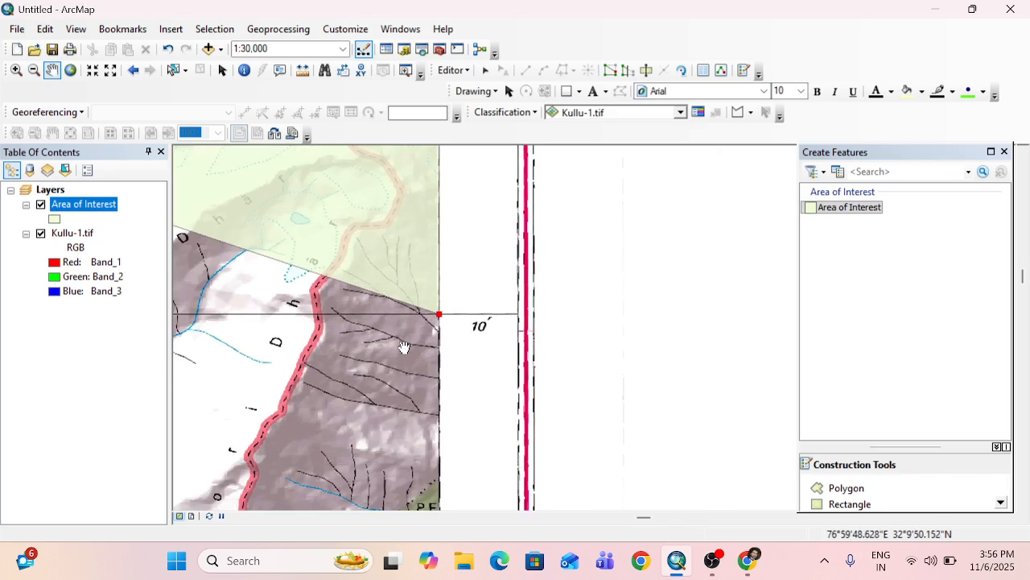
pyautogui.moveTo(388, 348); pyautogui.dragTo(398, 416)
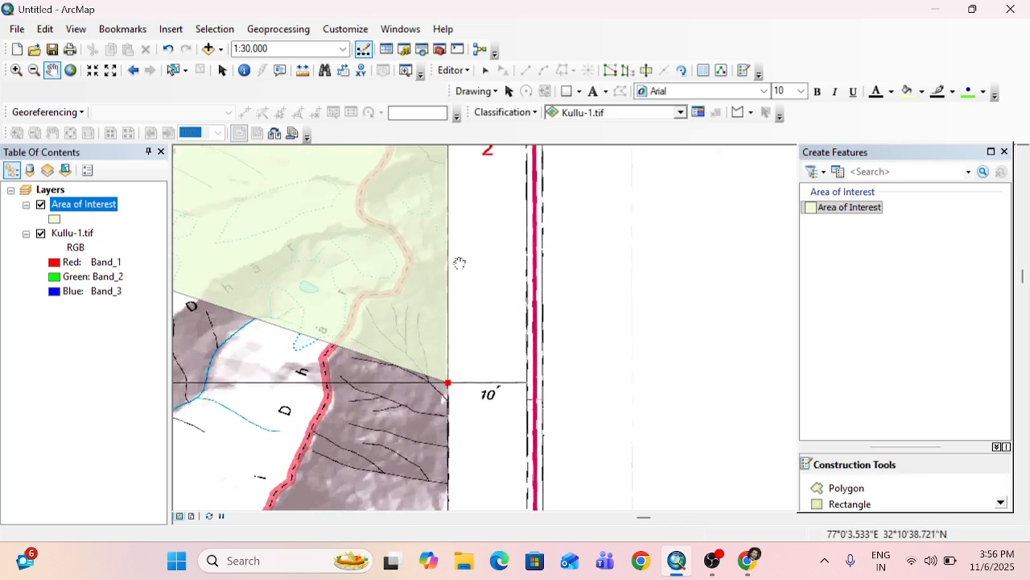
pyautogui.moveTo(441, 280); pyautogui.dragTo(449, 370)
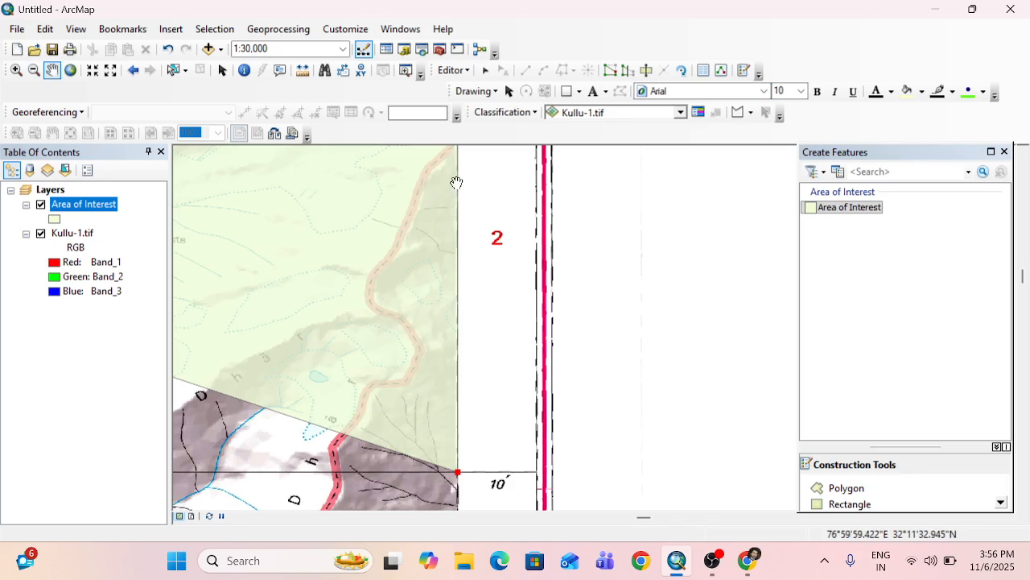
pyautogui.moveTo(456, 165); pyautogui.dragTo(457, 286)
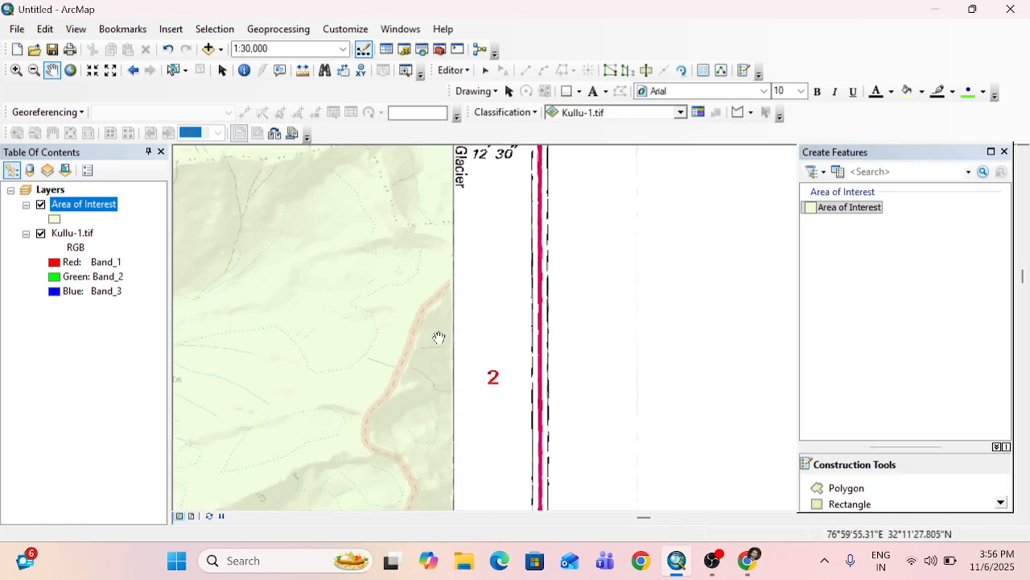
# Examine the polygon's eastern edge and the index of adjoining sheets around I43W16 in the toposheet's margin.
pyautogui.moveTo(437, 340); pyautogui.dragTo(537, 169)
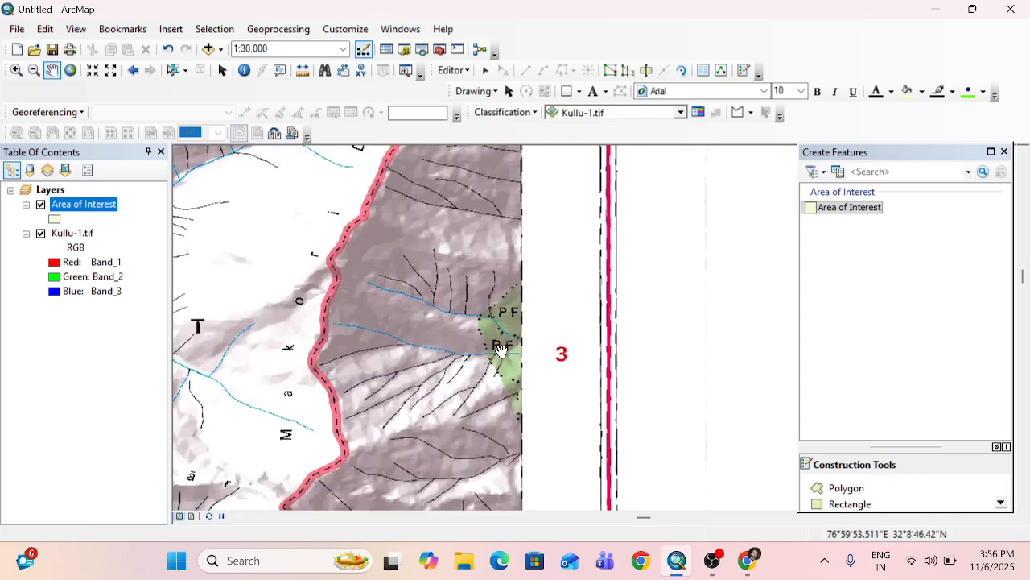
pyautogui.moveTo(503, 326); pyautogui.dragTo(395, 548)
pyautogui.moveTo(470, 221); pyautogui.dragTo(494, 526)
pyautogui.moveTo(433, 354); pyautogui.dragTo(446, 373)
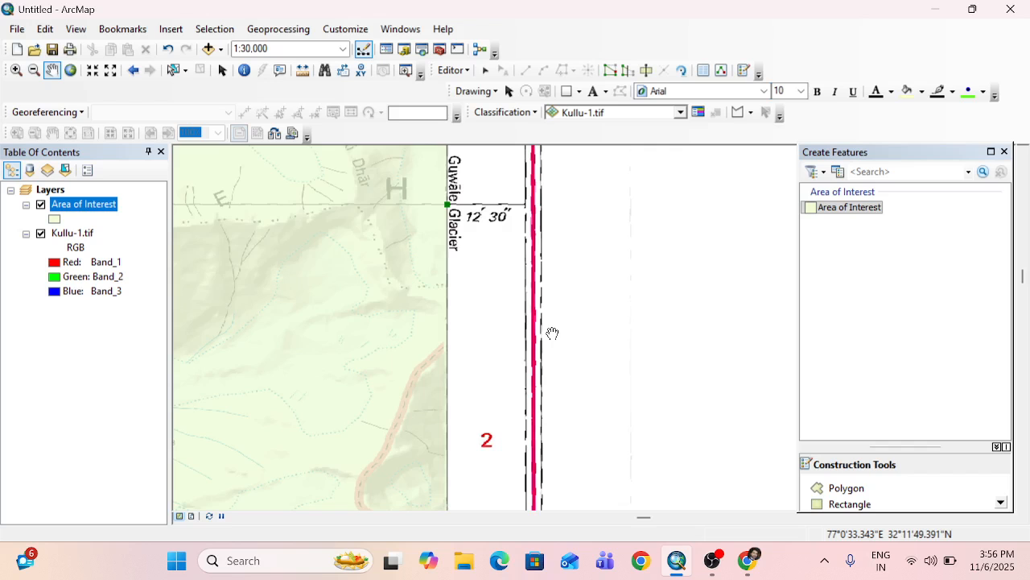
pyautogui.moveTo(459, 328); pyautogui.dragTo(838, 347)
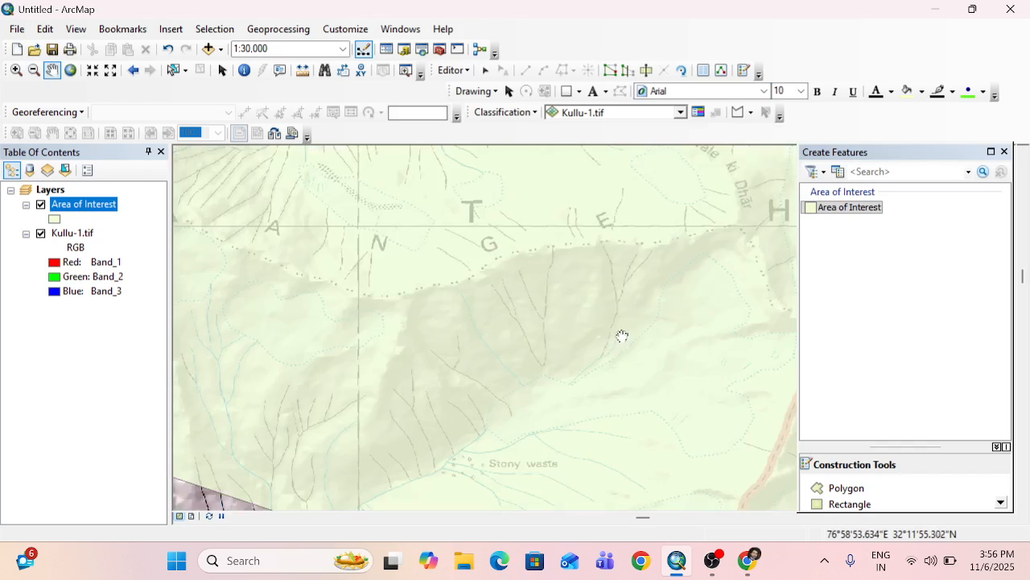
pyautogui.scroll(-2, 624, 325)
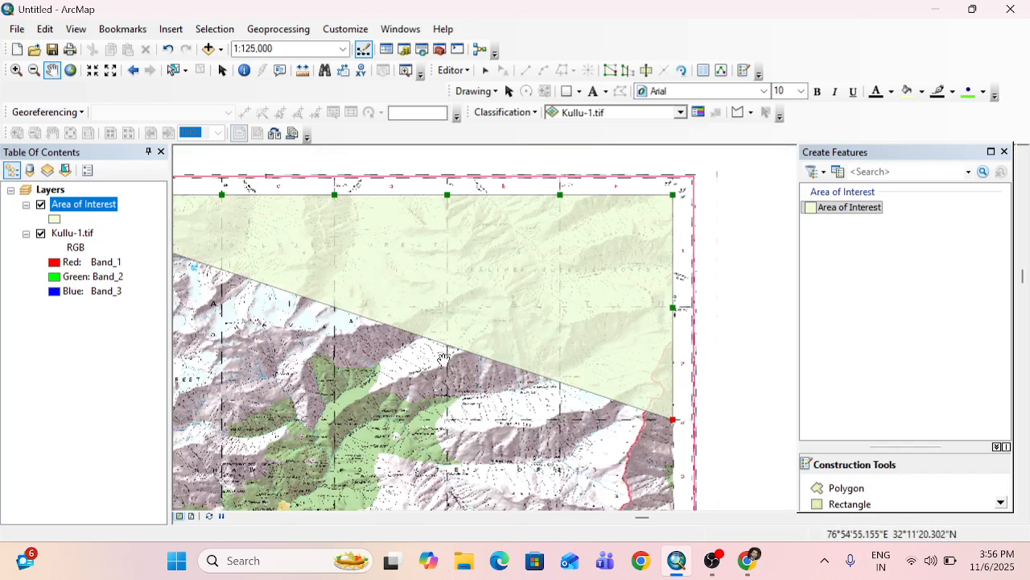
pyautogui.moveTo(444, 360); pyautogui.dragTo(763, 353)
pyautogui.moveTo(363, 295); pyautogui.dragTo(571, 305)
pyautogui.scroll(3, 419, 313)
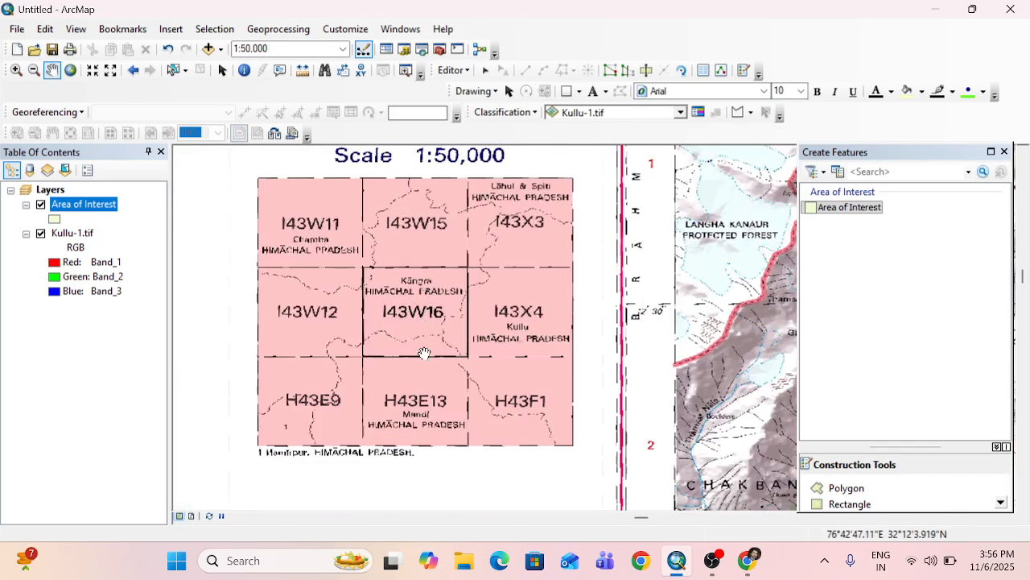
pyautogui.moveTo(423, 354); pyautogui.dragTo(410, 369)
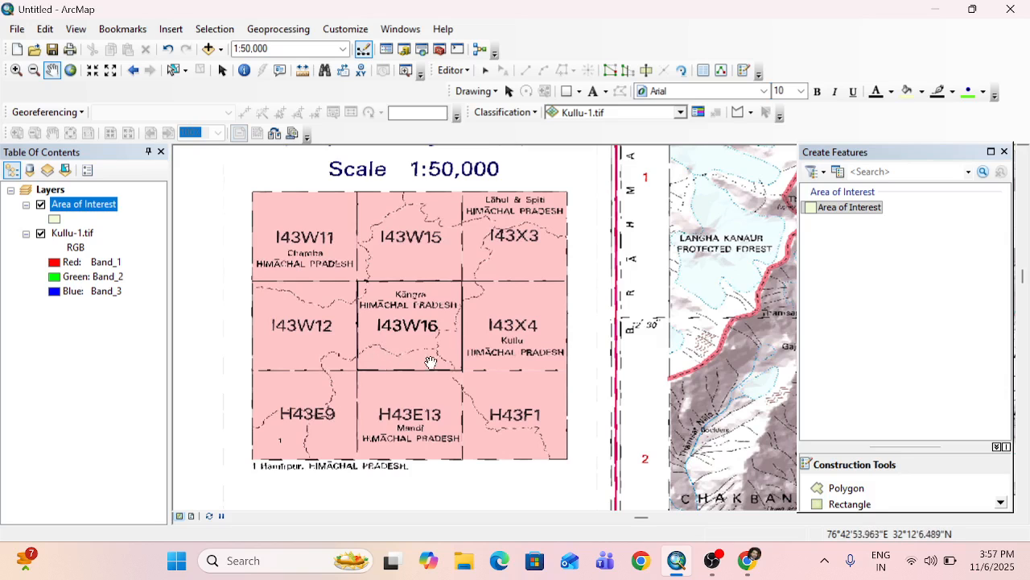
pyautogui.moveTo(450, 358); pyautogui.dragTo(417, 366)
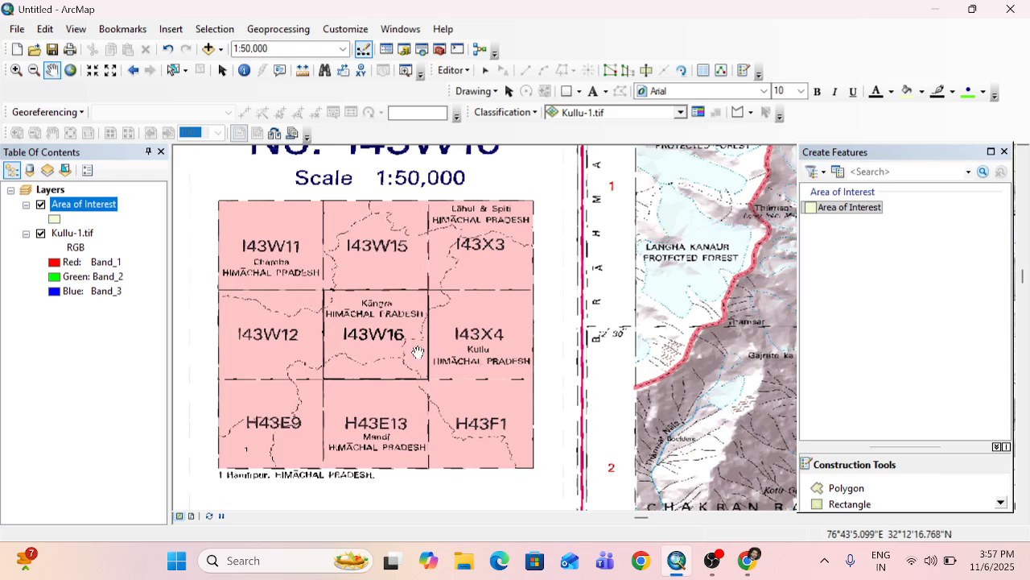
pyautogui.moveTo(421, 305); pyautogui.dragTo(378, 350)
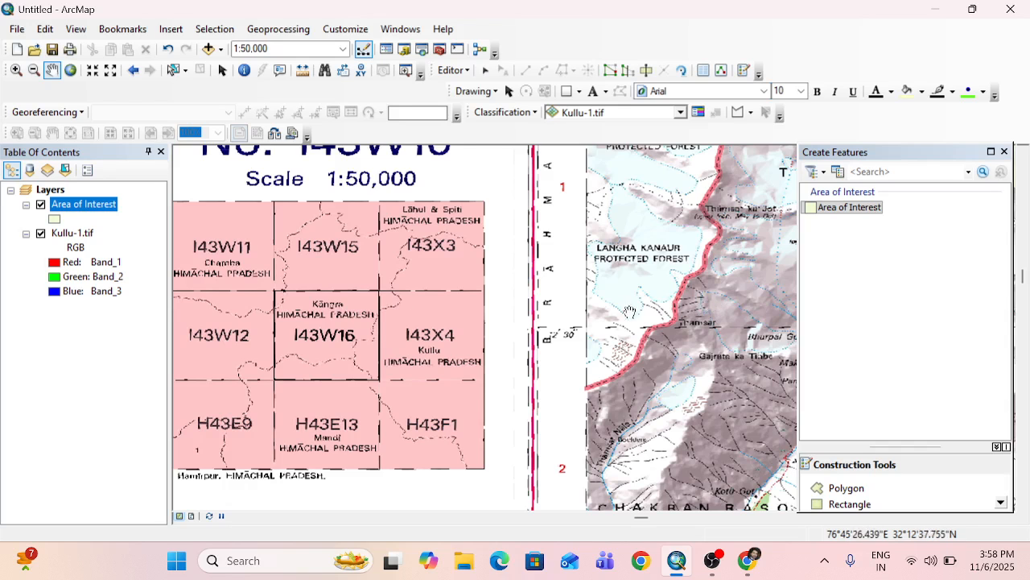
# Place the polygon's next vertex where the eastern frame line at 77°0' crosses the 32°7'30" grid line.
pyautogui.moveTo(641, 288); pyautogui.dragTo(349, 305)
pyautogui.moveTo(707, 293); pyautogui.dragTo(317, 301)
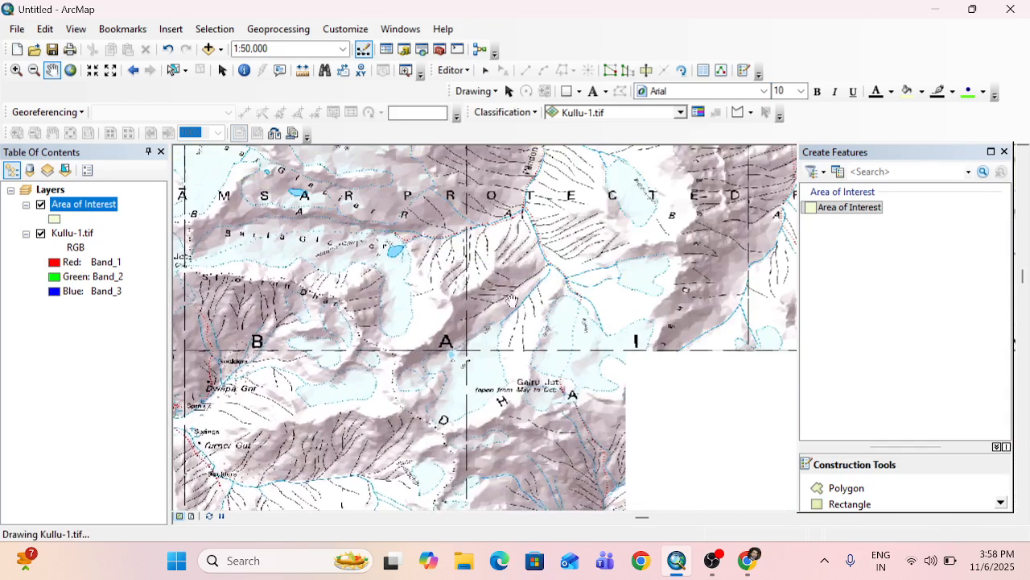
pyautogui.moveTo(629, 333); pyautogui.dragTo(399, 262)
pyautogui.moveTo(729, 439); pyautogui.dragTo(401, 259)
pyautogui.moveTo(526, 347); pyautogui.dragTo(491, 309)
pyautogui.moveTo(559, 330); pyautogui.dragTo(518, 165)
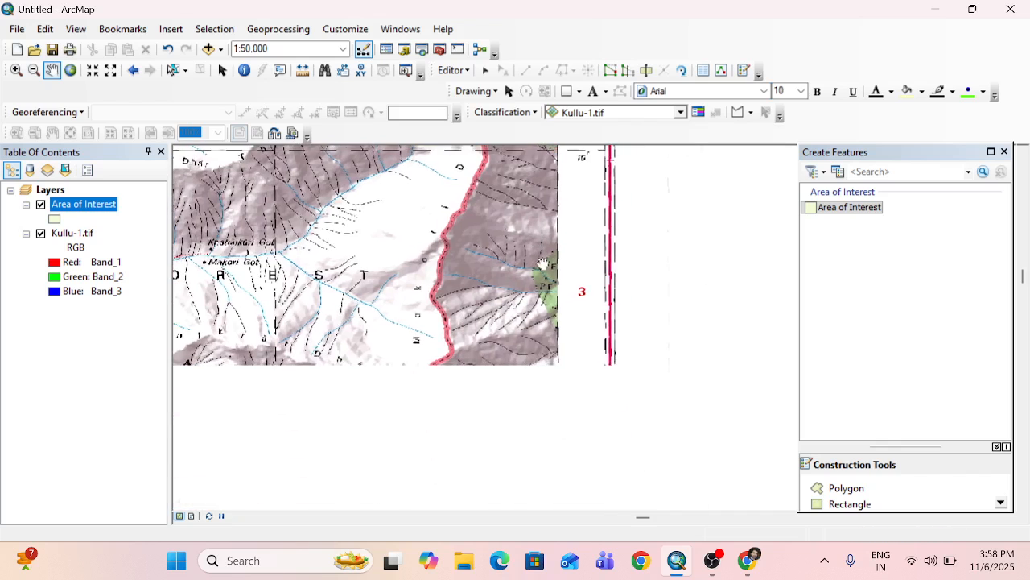
pyautogui.scroll(-4, 551, 376)
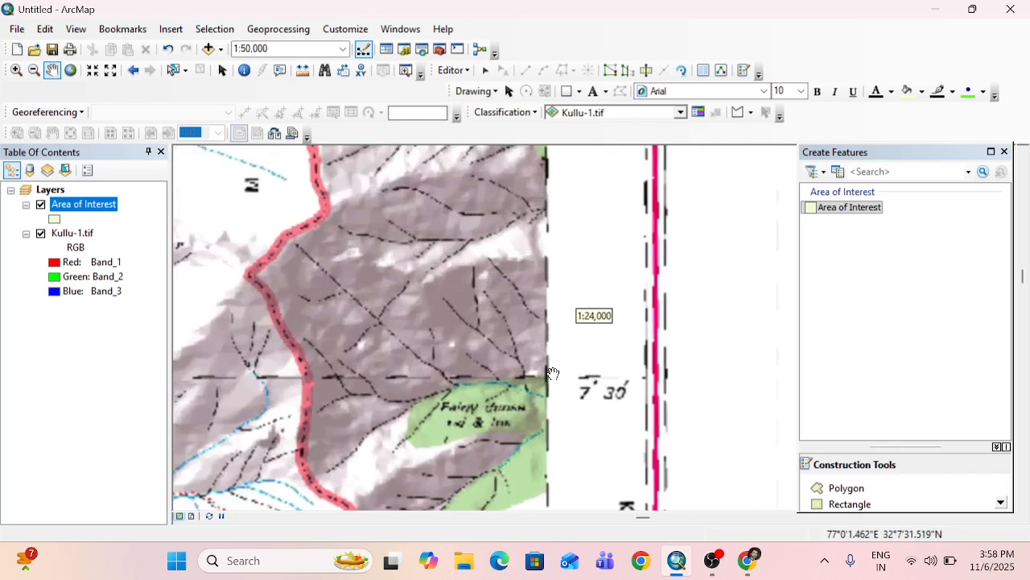
pyautogui.scroll(-3, 540, 379)
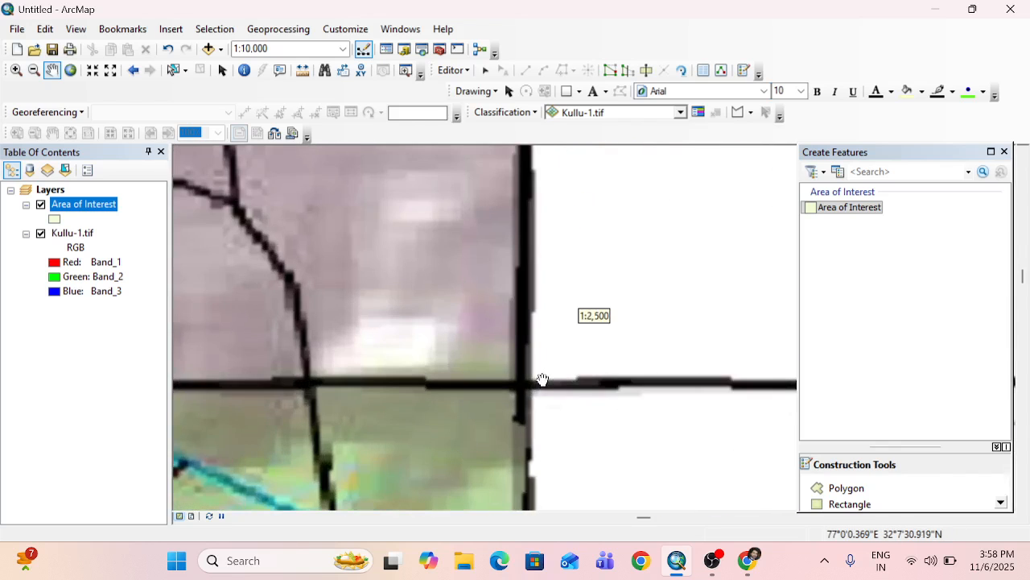
pyautogui.scroll(-3, 524, 396)
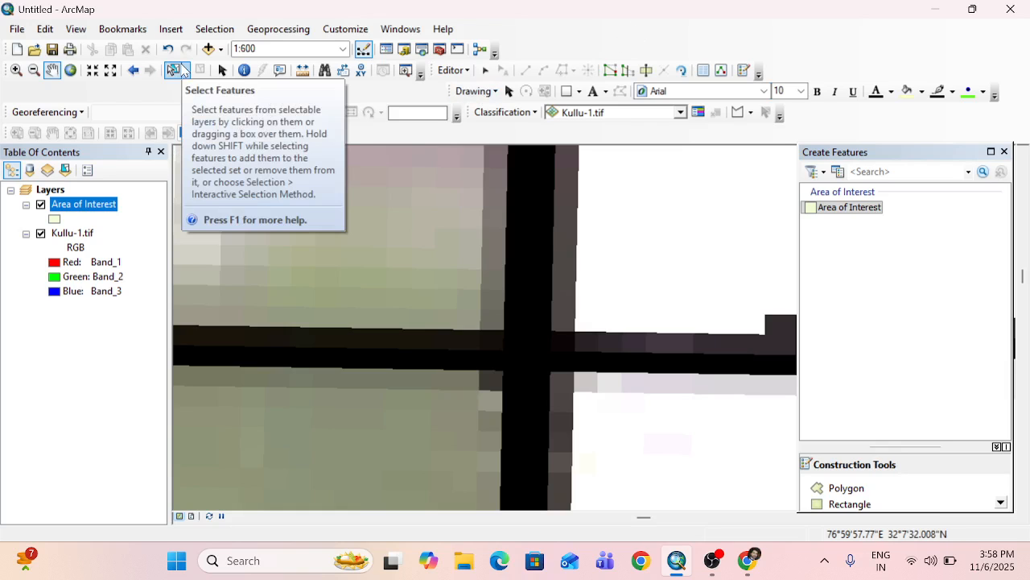
pyautogui.moveTo(561, 324); pyautogui.dragTo(560, 375)
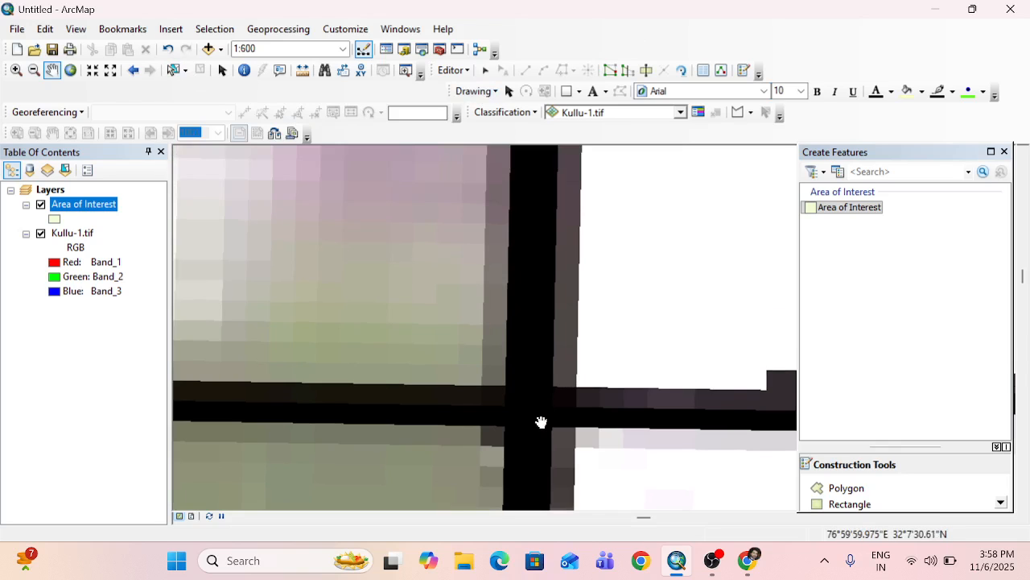
pyautogui.scroll(3, 541, 423)
pyautogui.scroll(-4, 541, 423)
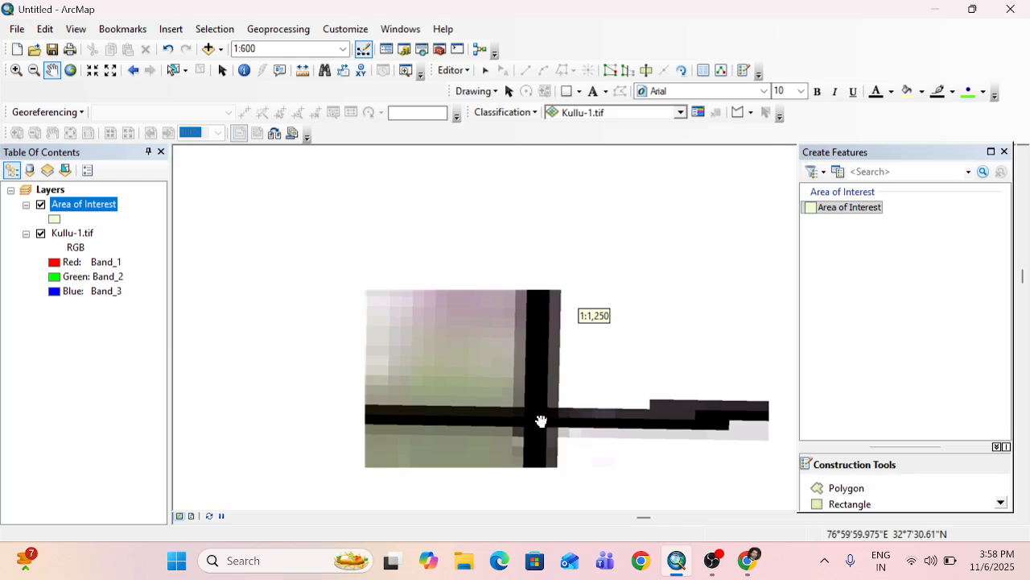
pyautogui.scroll(-3, 541, 421)
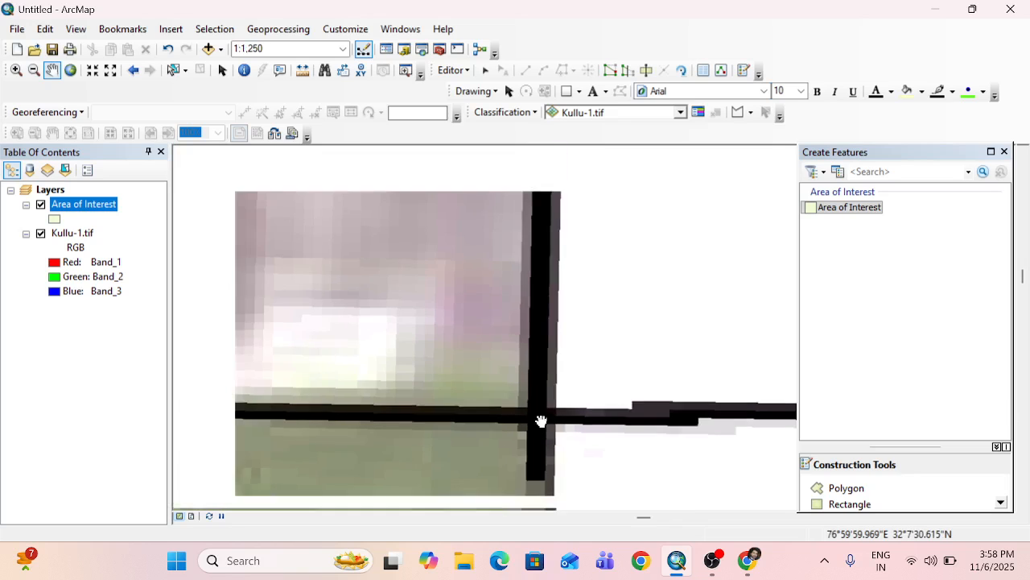
pyautogui.scroll(1, 541, 421)
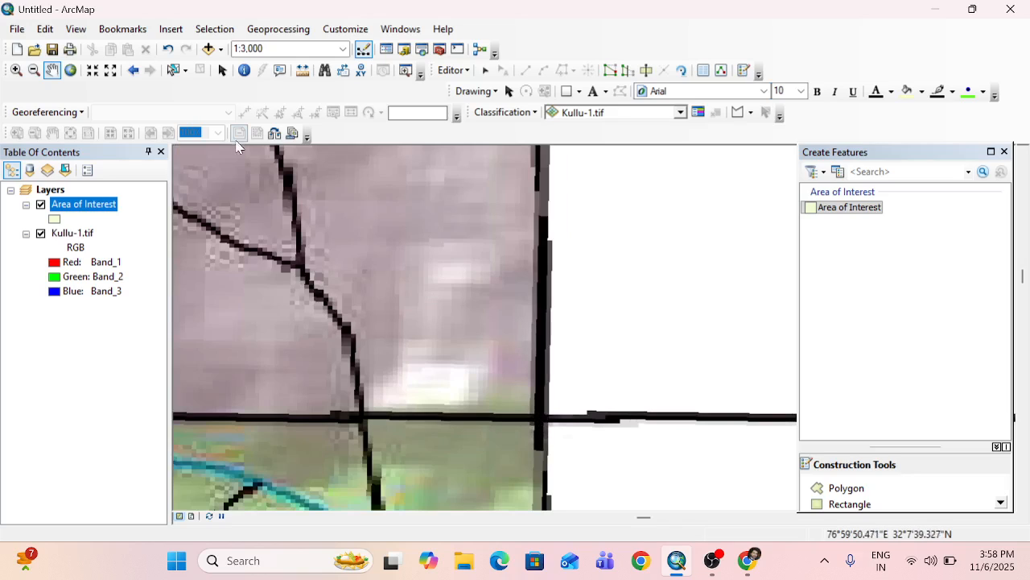
pyautogui.scroll(1, 544, 414)
pyautogui.scroll(-5, 546, 408)
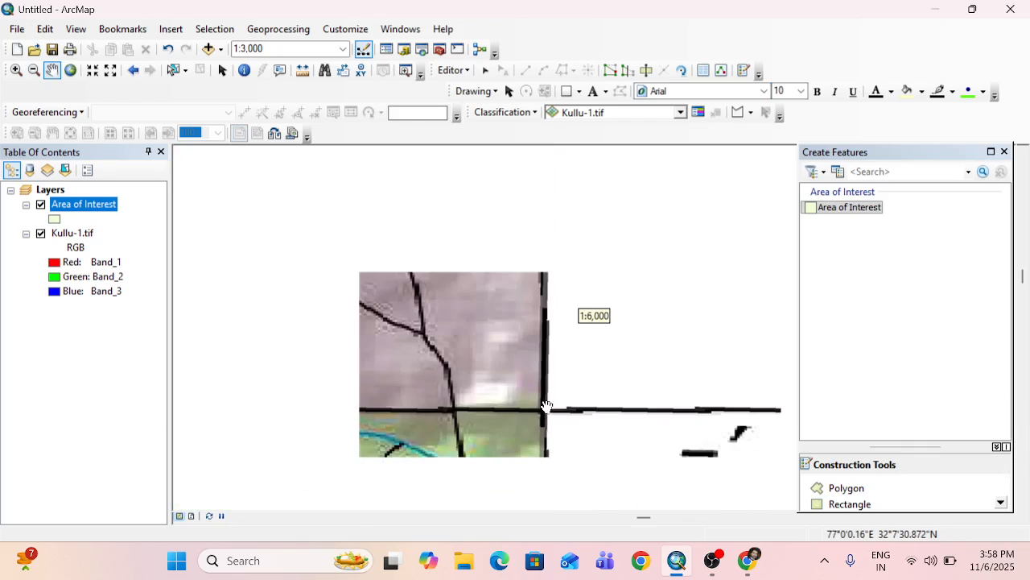
pyautogui.scroll(3, 545, 424)
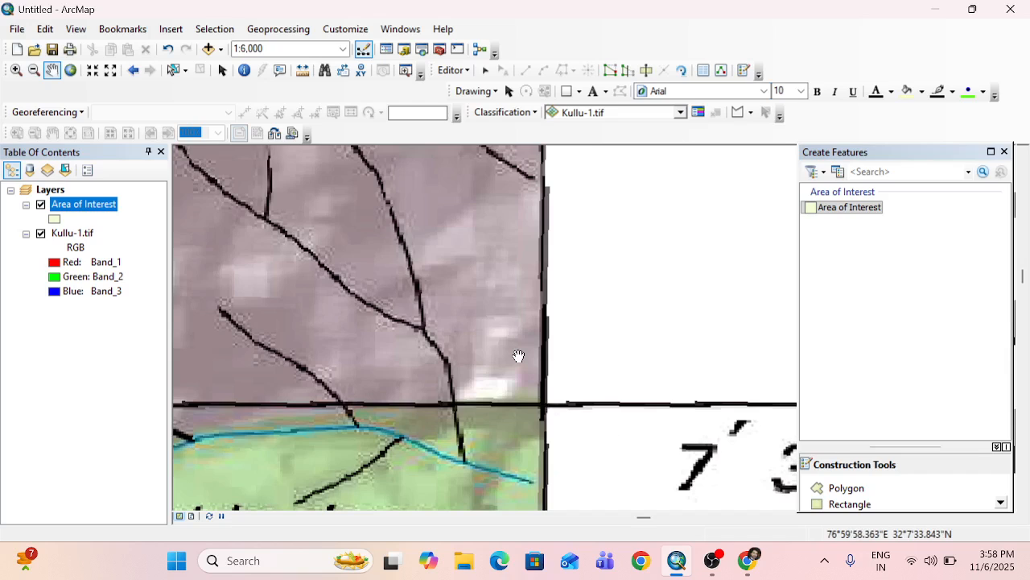
pyautogui.click(847, 488)
pyautogui.scroll(-1, 524, 396)
pyautogui.scroll(-2, 523, 396)
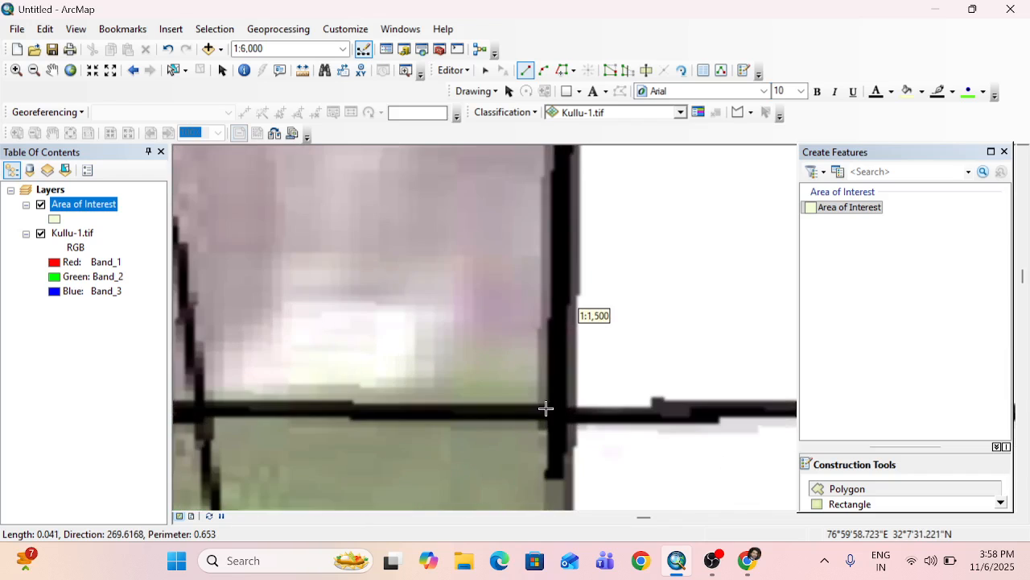
pyautogui.click(562, 414)
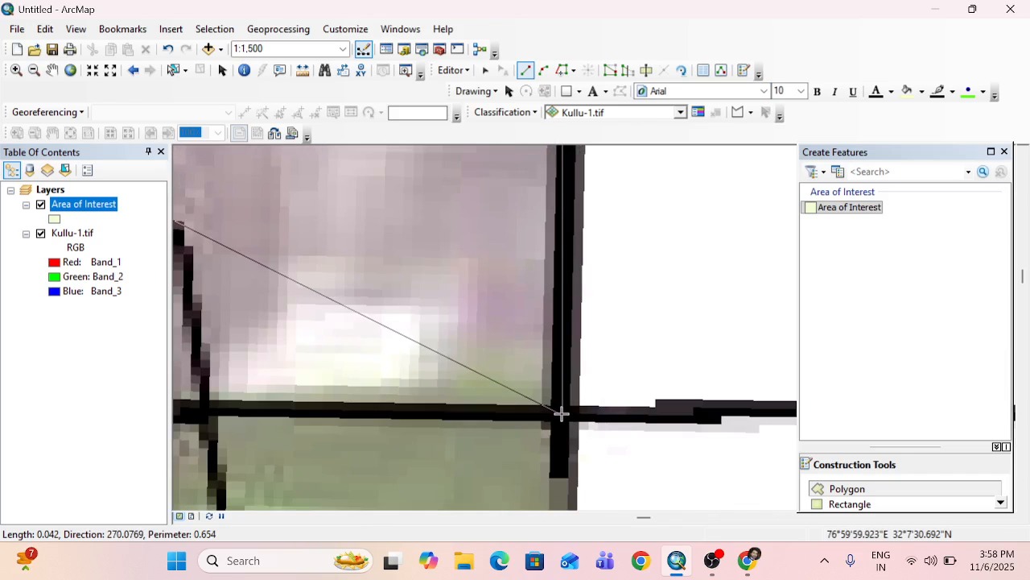
# Examine the partly drawn polygon and its eastern vertices against the whole toposheet, including the frame's southern part.
pyautogui.click(53, 71)
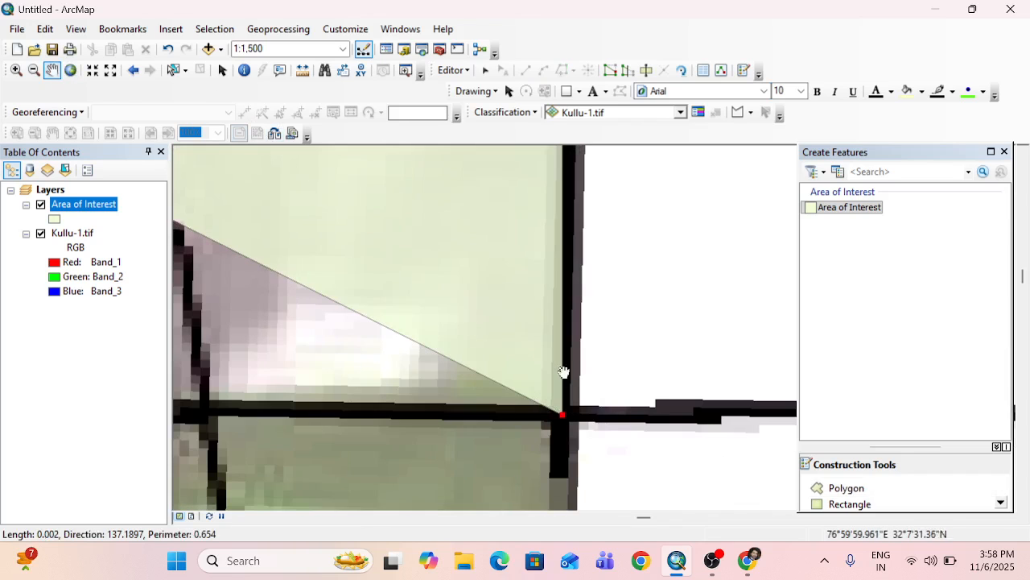
pyautogui.scroll(2, 646, 419)
pyautogui.scroll(6, 647, 412)
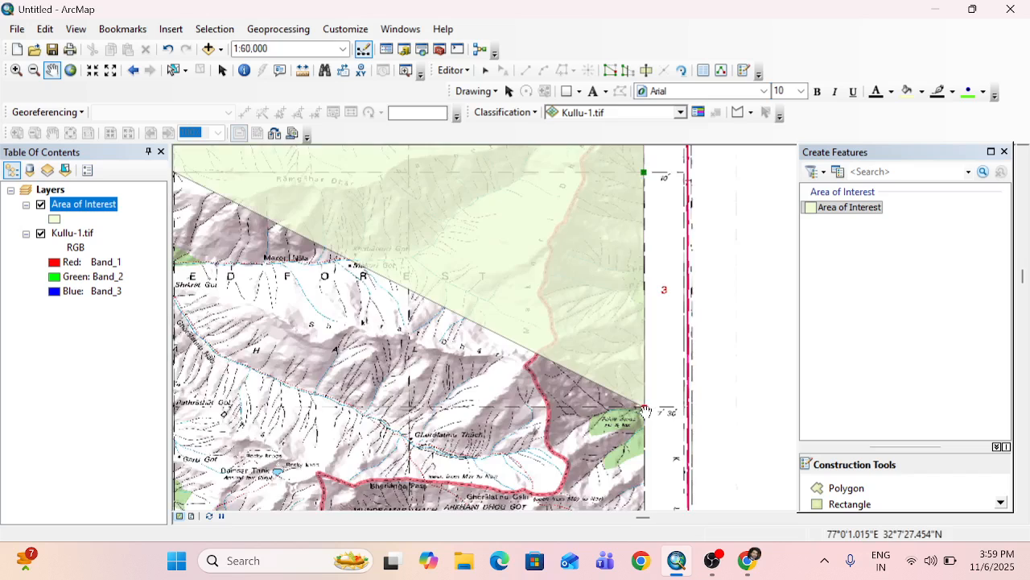
pyautogui.scroll(3, 644, 412)
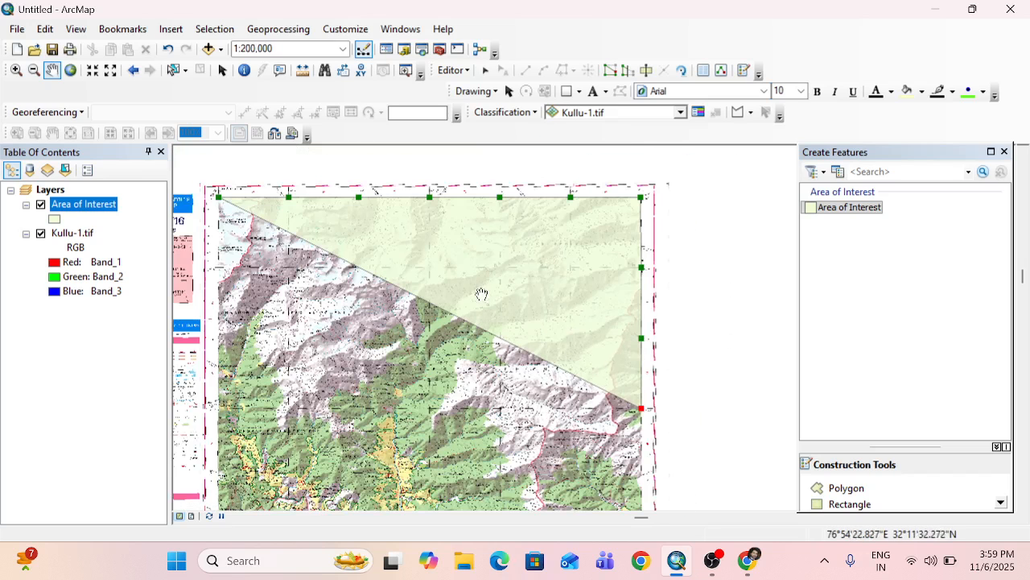
pyautogui.moveTo(668, 426); pyautogui.dragTo(649, 356)
pyautogui.moveTo(658, 399); pyautogui.dragTo(652, 355)
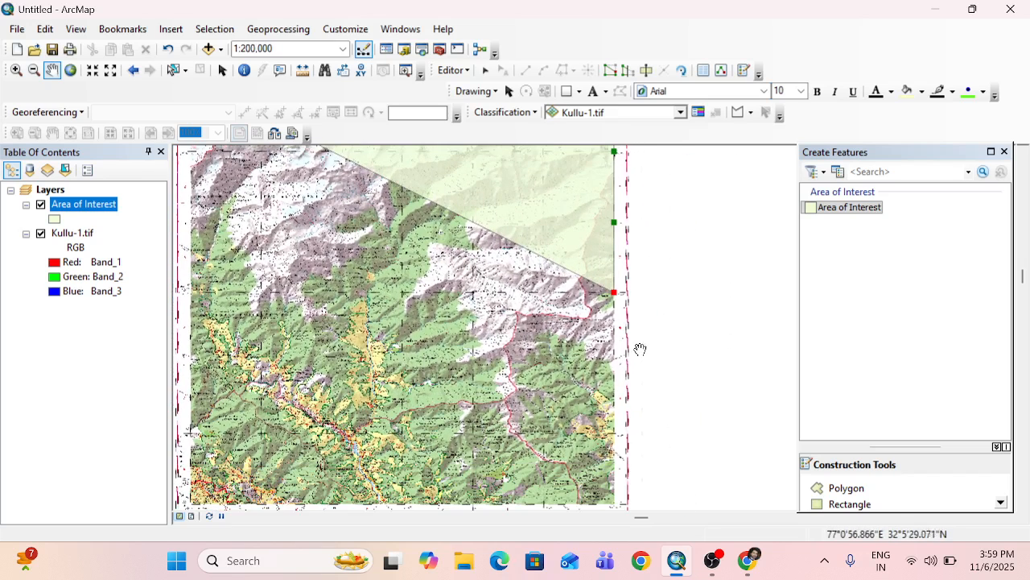
pyautogui.moveTo(595, 409); pyautogui.dragTo(653, 310)
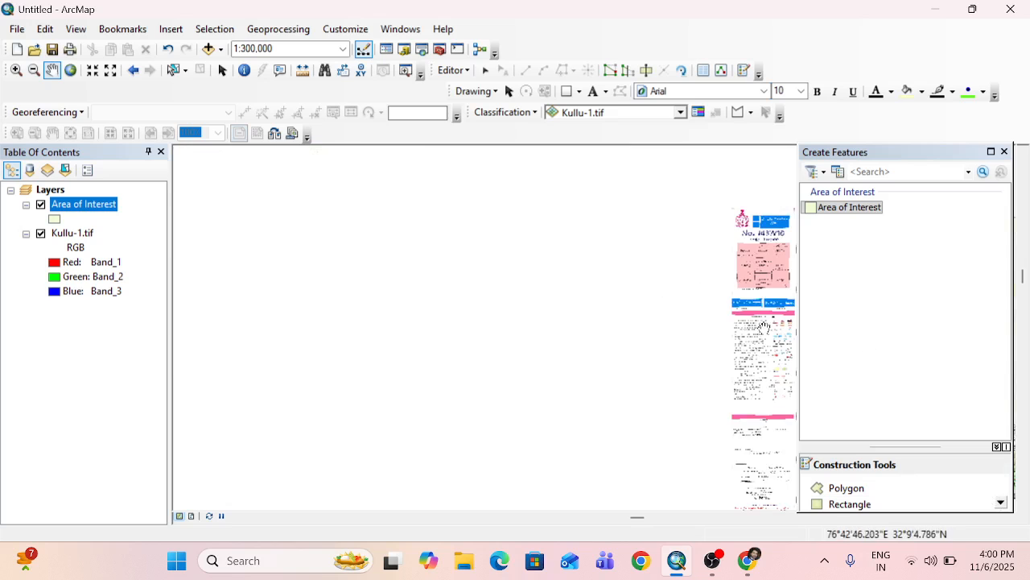
pyautogui.moveTo(764, 326); pyautogui.dragTo(253, 272)
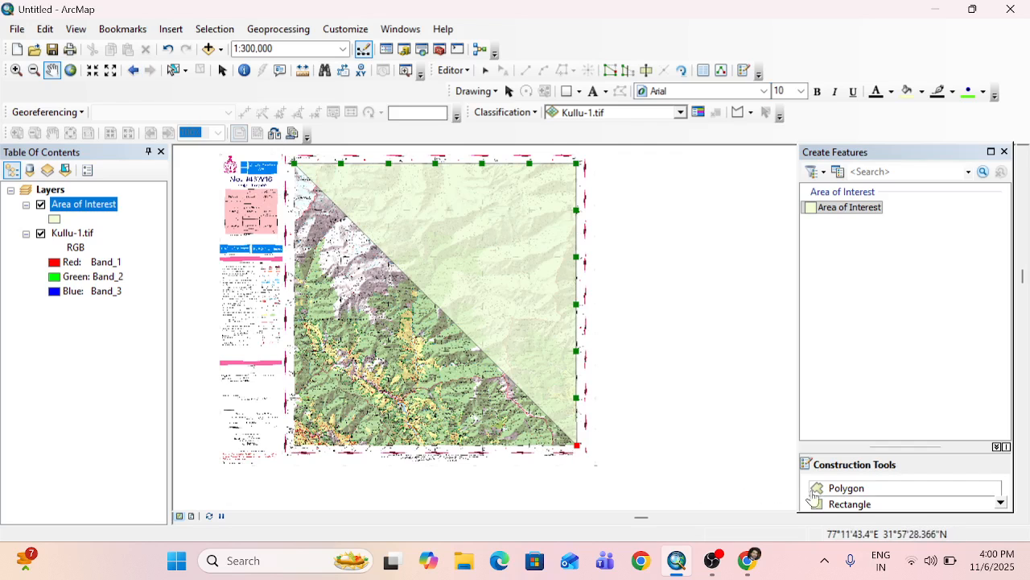
# Resume the polygon sketch and place its next vertex where the southern frame line at 32°0' crosses the 76°57'30" grid line.
pyautogui.click(846, 488)
pyautogui.click(576, 444)
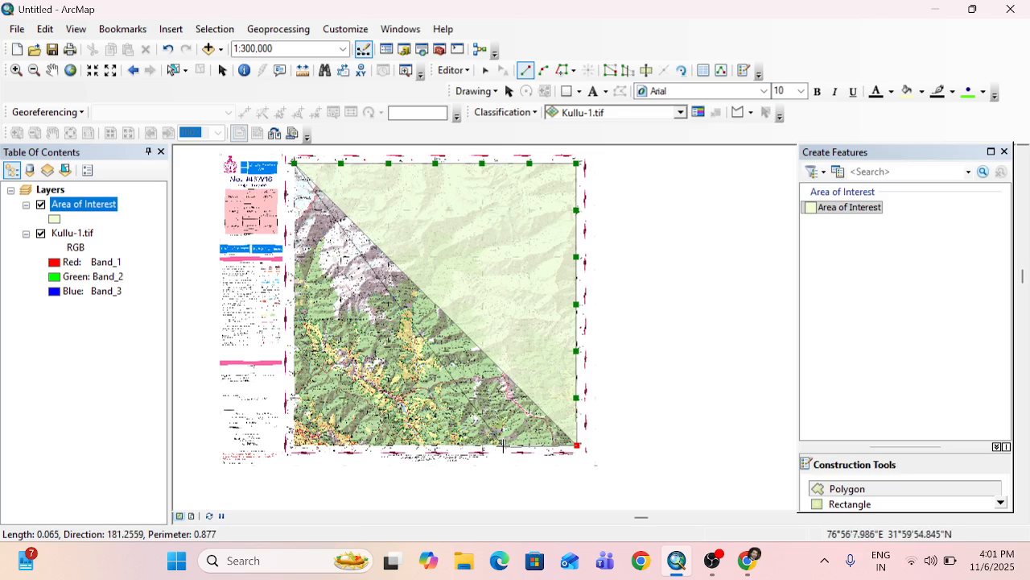
pyautogui.scroll(2, 491, 444)
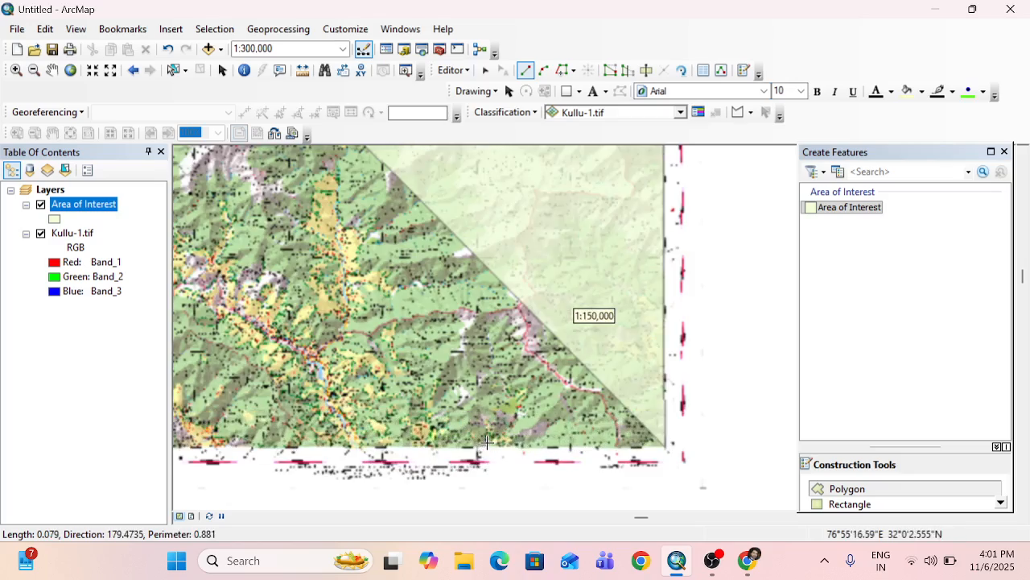
pyautogui.scroll(3, 503, 449)
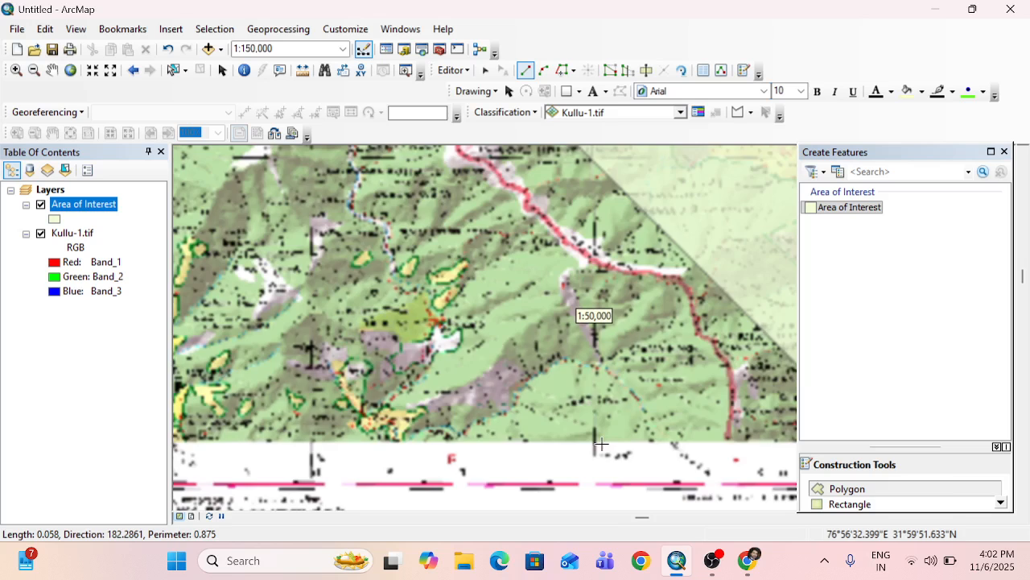
pyautogui.scroll(6, 597, 445)
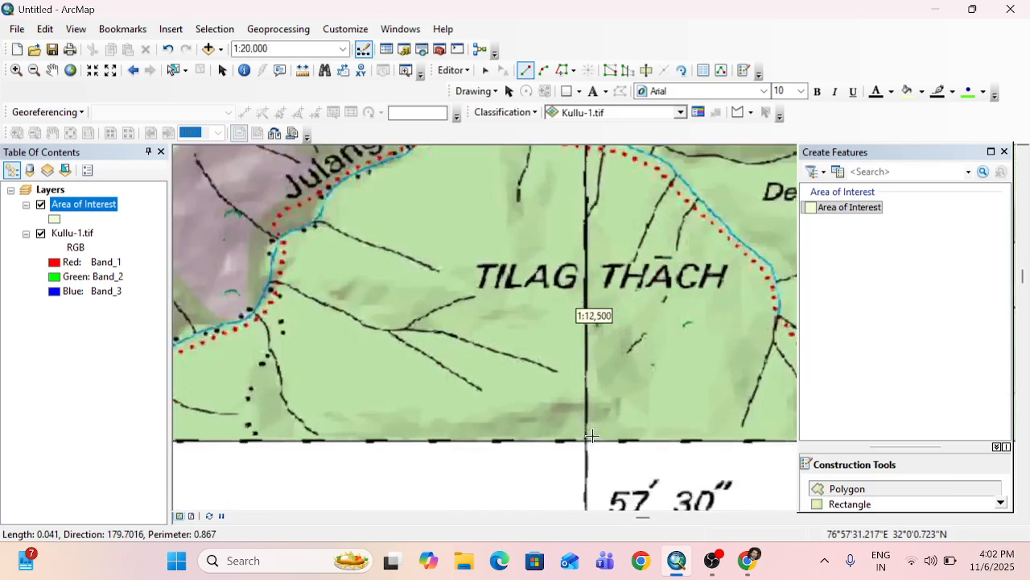
pyautogui.scroll(4, 563, 448)
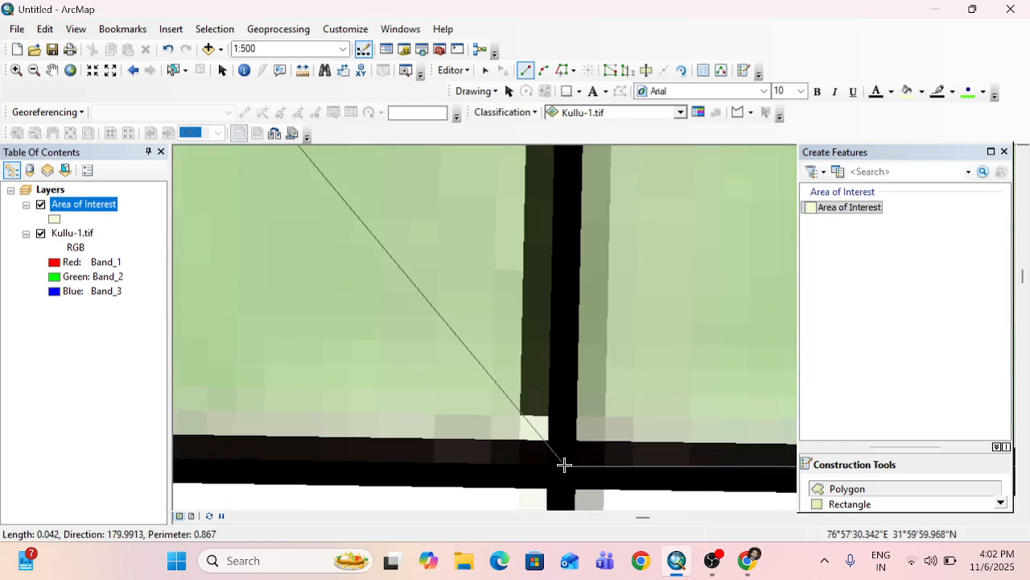
pyautogui.click(564, 464)
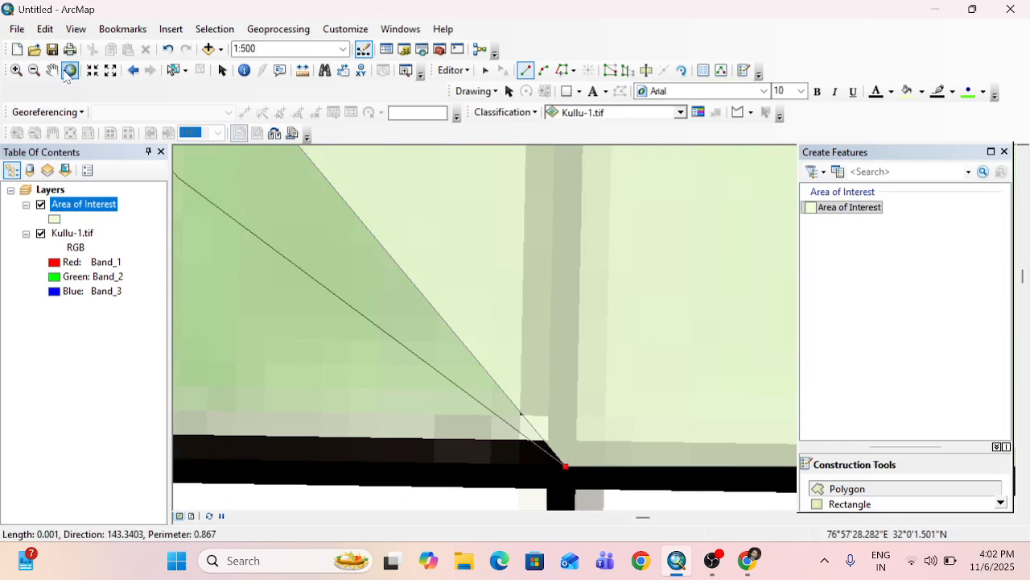
# Place the polygon's next vertex where the southern frame line at 32°0' crosses the 76°55' grid line.
pyautogui.click(52, 71)
pyautogui.moveTo(495, 449); pyautogui.dragTo(716, 370)
pyautogui.moveTo(458, 398)
pyautogui.mouseDown()
pyautogui.moveTo(478, 384)
pyautogui.moveTo(629, 397)
pyautogui.mouseUp()
pyautogui.scroll(5, 629, 396)
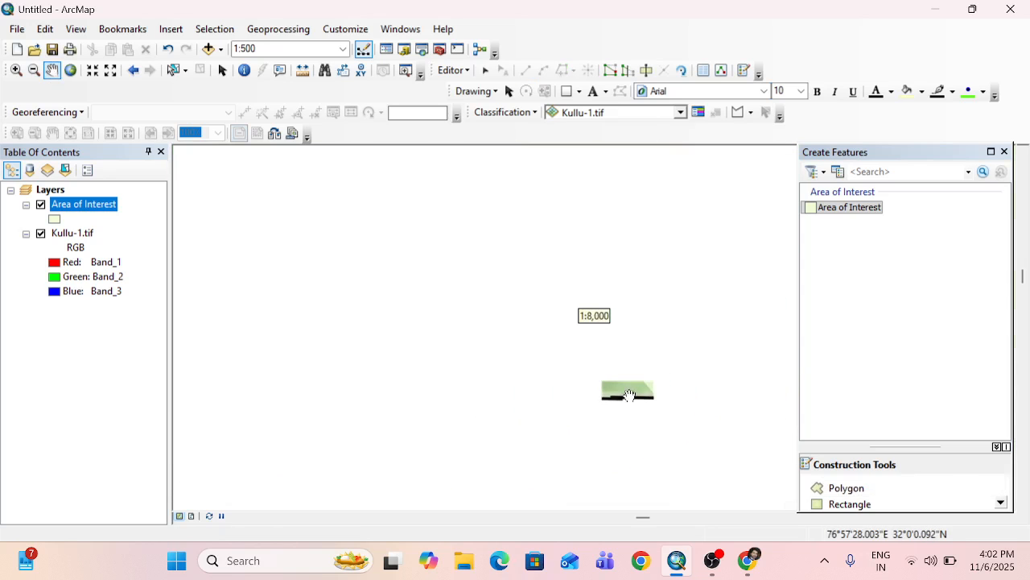
pyautogui.moveTo(504, 400); pyautogui.dragTo(744, 401)
pyautogui.moveTo(435, 402); pyautogui.dragTo(813, 397)
pyautogui.scroll(3, 519, 393)
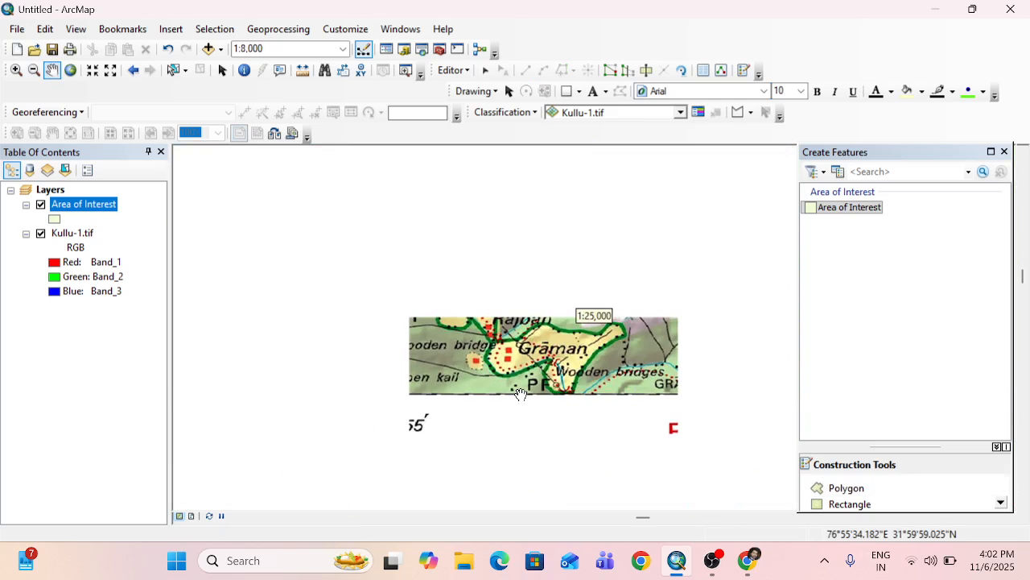
pyautogui.moveTo(395, 391); pyautogui.dragTo(469, 398)
pyautogui.scroll(-6, 469, 397)
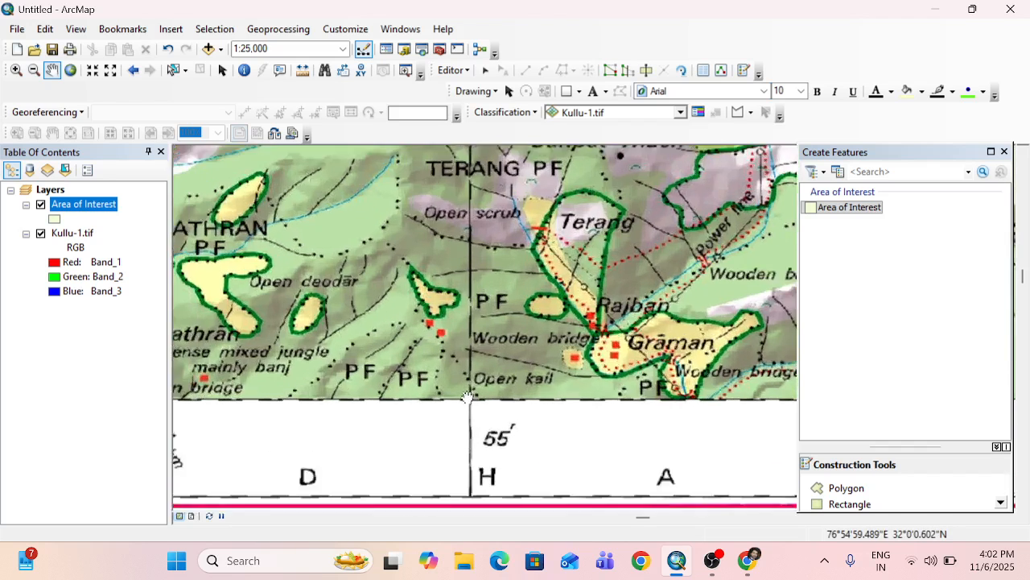
pyautogui.scroll(-9, 468, 398)
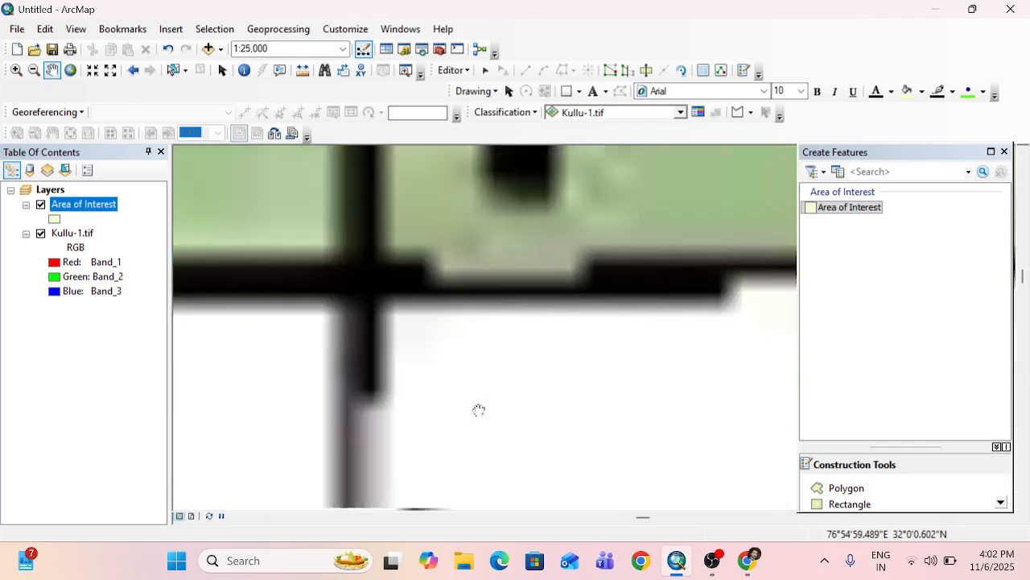
pyautogui.moveTo(404, 318); pyautogui.dragTo(594, 409)
pyautogui.moveTo(475, 313); pyautogui.dragTo(561, 381)
pyautogui.click(847, 487)
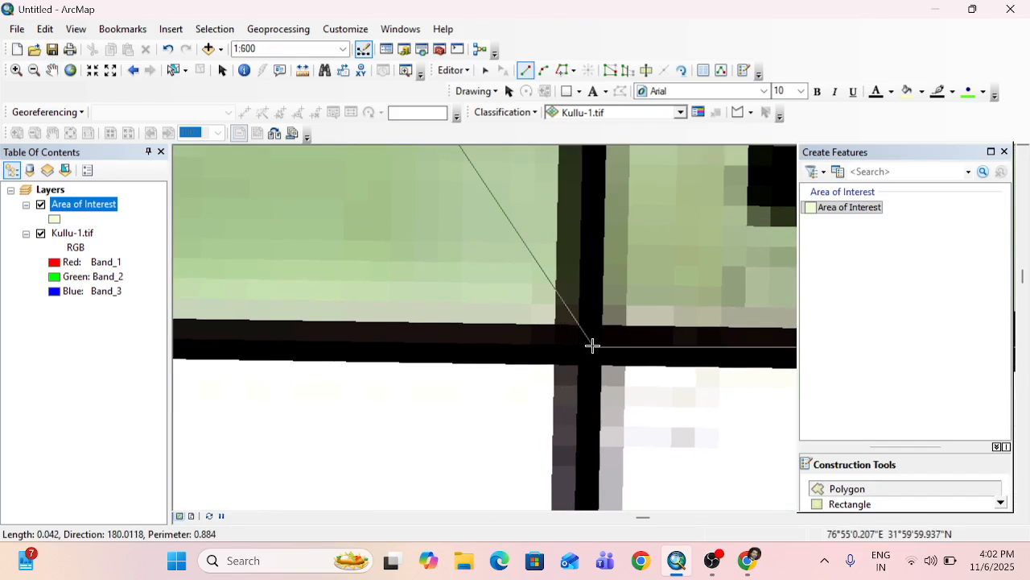
pyautogui.click(591, 342)
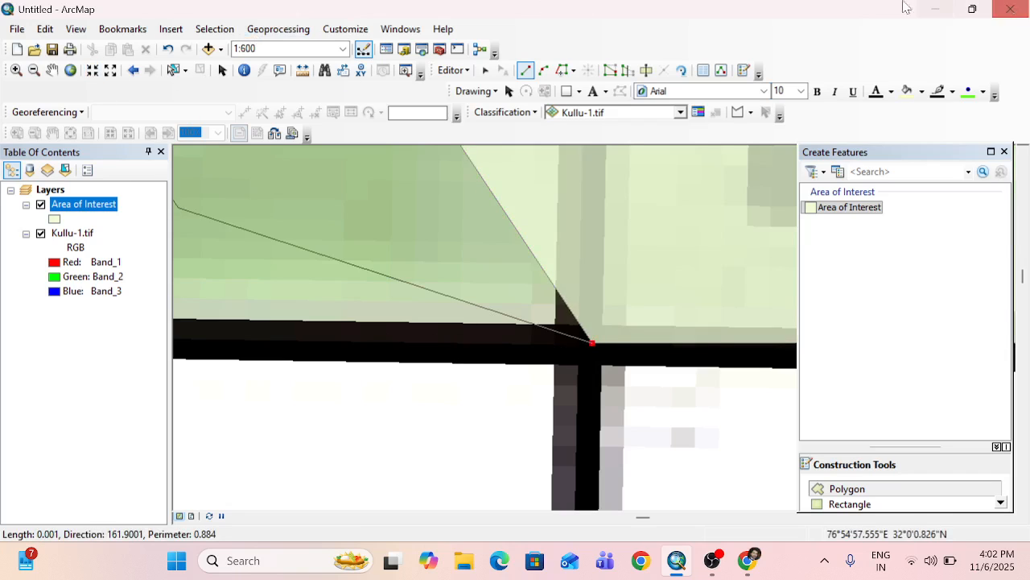
# Place the polygon's next vertex where the southern frame line at 32°0' crosses the 76°52'30" grid line.
pyautogui.click(51, 70)
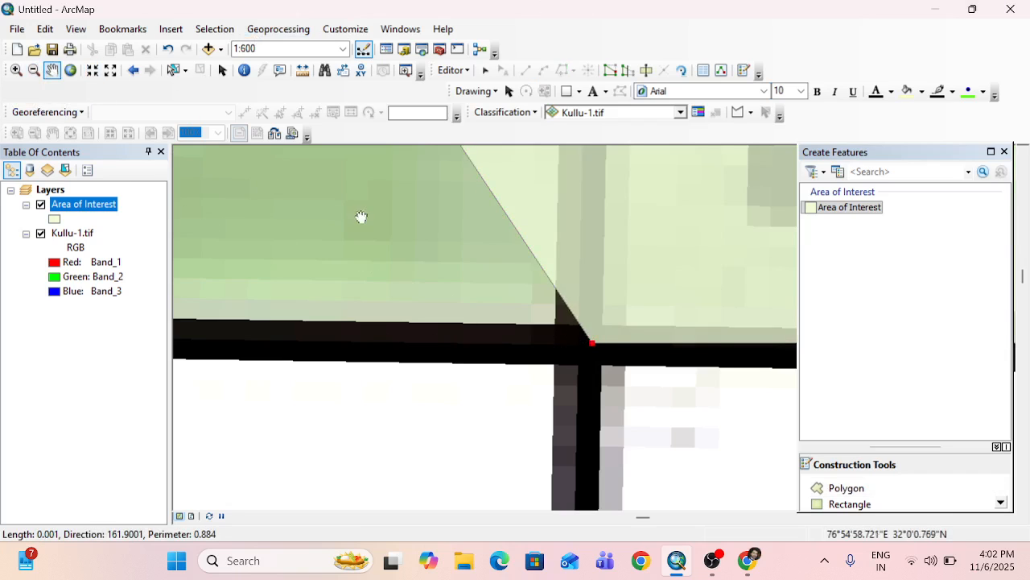
pyautogui.scroll(-2, 471, 376)
pyautogui.scroll(-3, 471, 376)
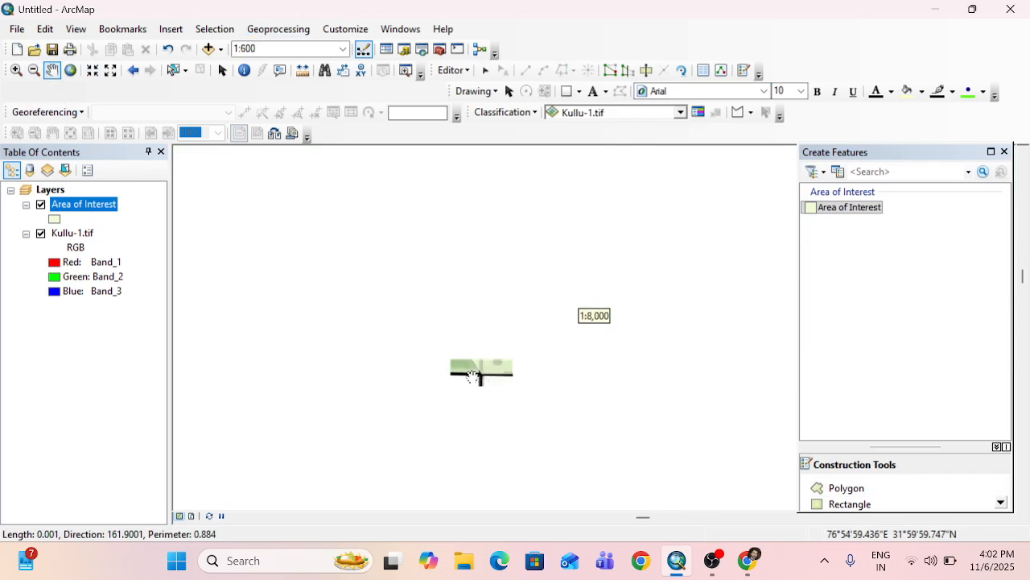
pyautogui.moveTo(356, 376); pyautogui.dragTo(666, 375)
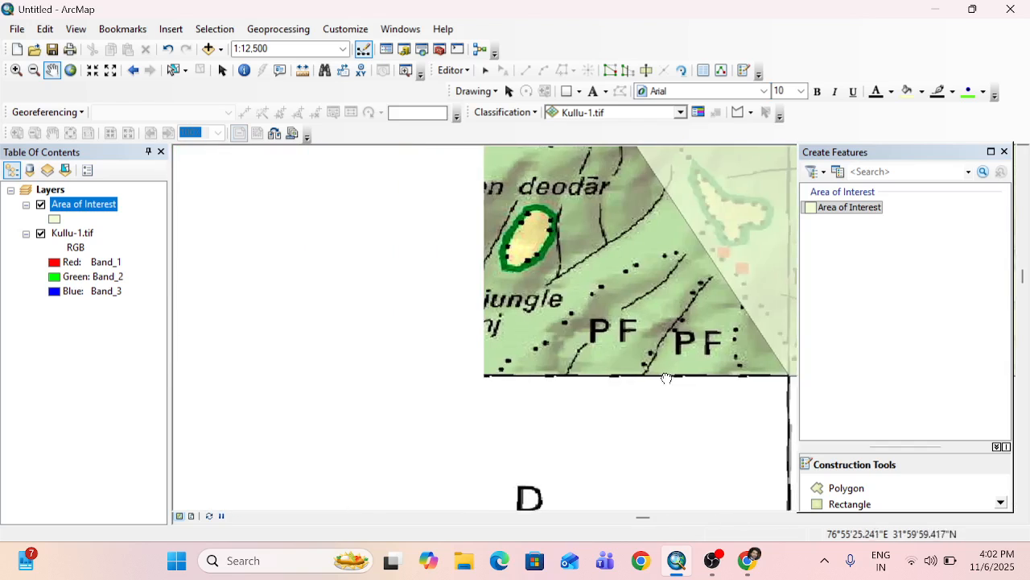
pyautogui.moveTo(334, 381); pyautogui.dragTo(636, 374)
pyautogui.moveTo(464, 376); pyautogui.dragTo(713, 376)
pyautogui.moveTo(481, 375); pyautogui.dragTo(697, 378)
pyautogui.moveTo(443, 395); pyautogui.dragTo(573, 394)
pyautogui.scroll(6, 551, 373)
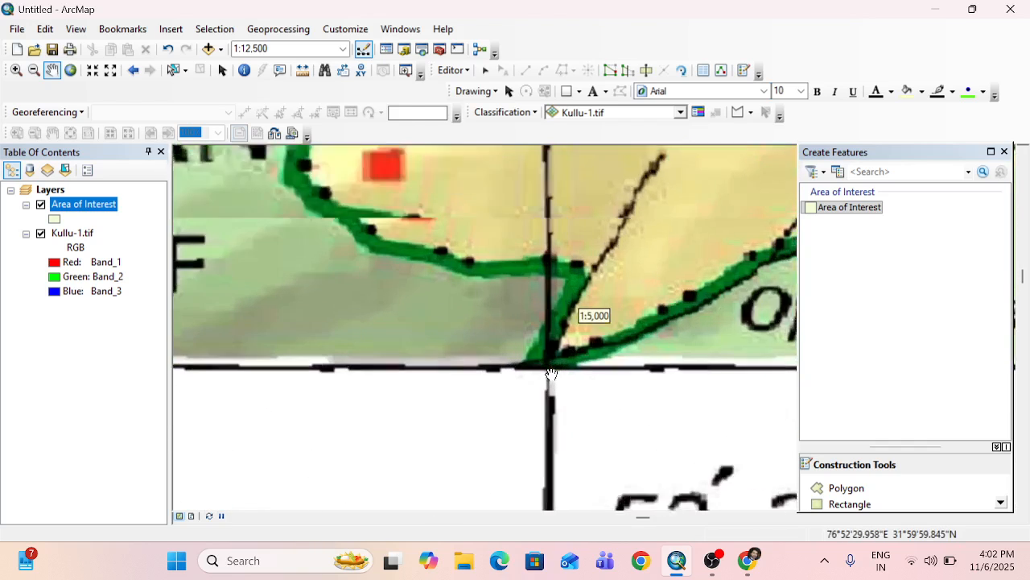
pyautogui.scroll(2, 551, 374)
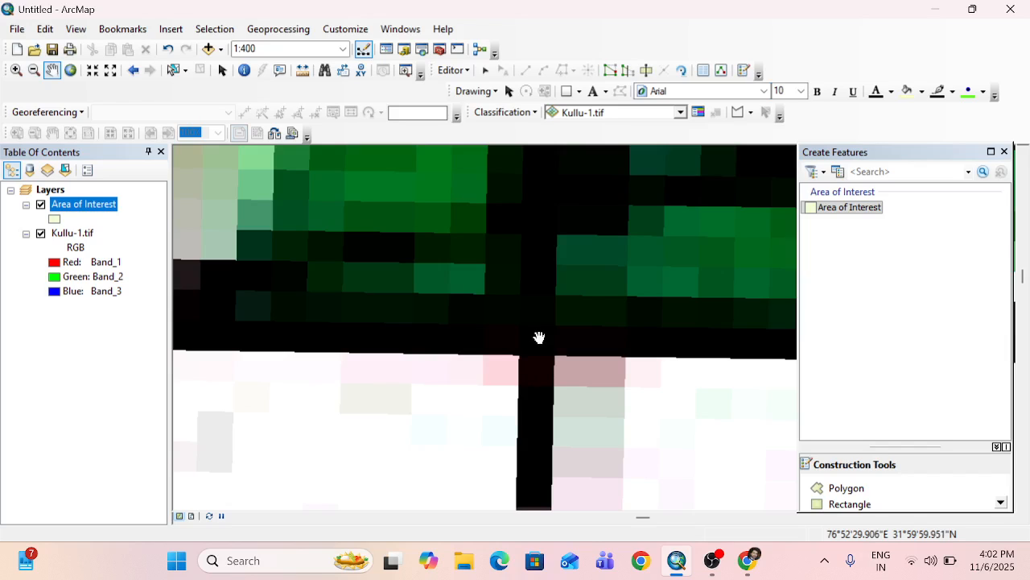
pyautogui.click(812, 487)
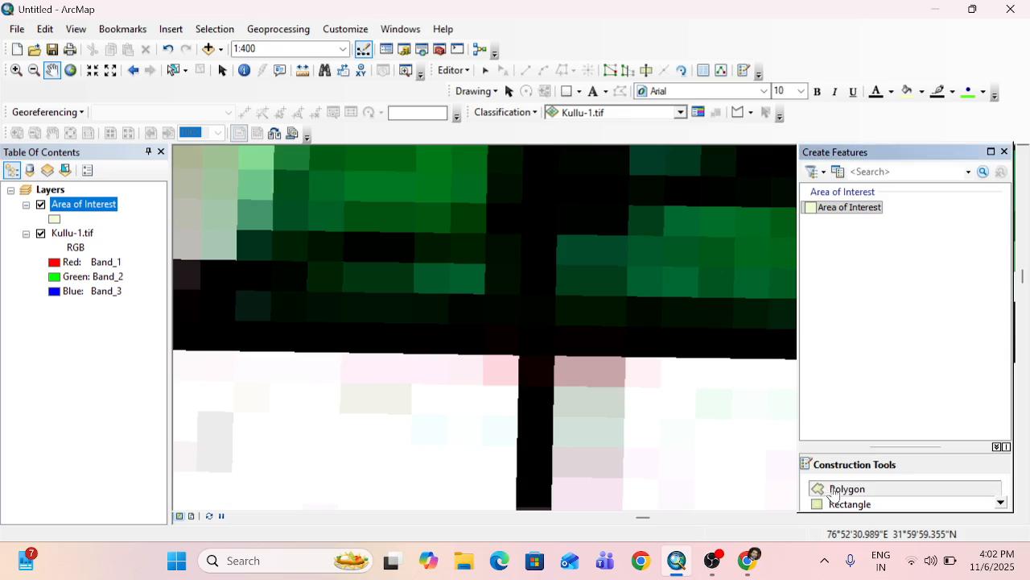
pyautogui.click(538, 328)
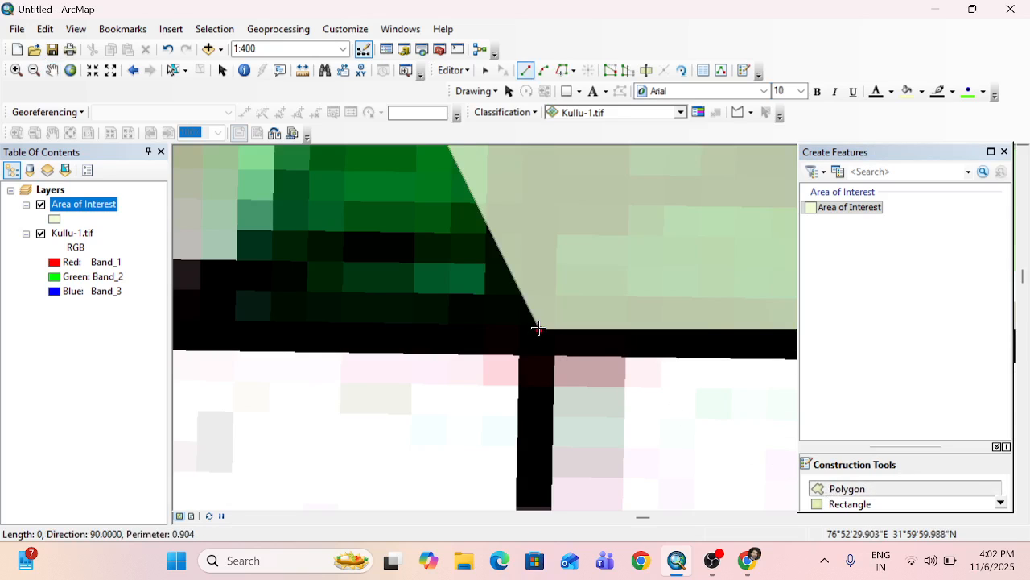
# Place the polygon's next vertex where the southern frame line at 32°0' crosses the 76°50' grid line.
pyautogui.click(52, 72)
pyautogui.scroll(3, 464, 348)
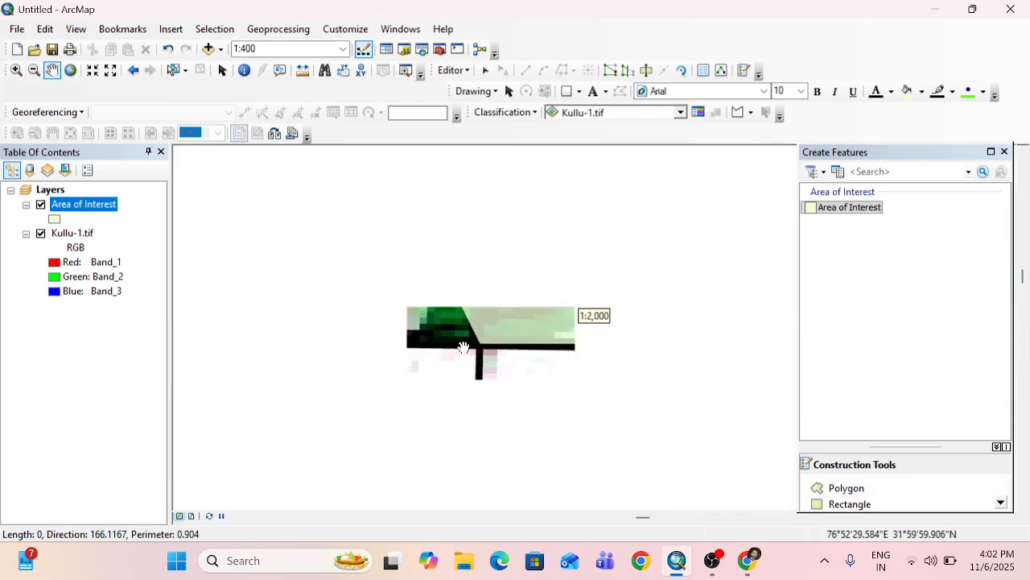
pyautogui.scroll(1, 464, 348)
pyautogui.moveTo(435, 337); pyautogui.dragTo(656, 335)
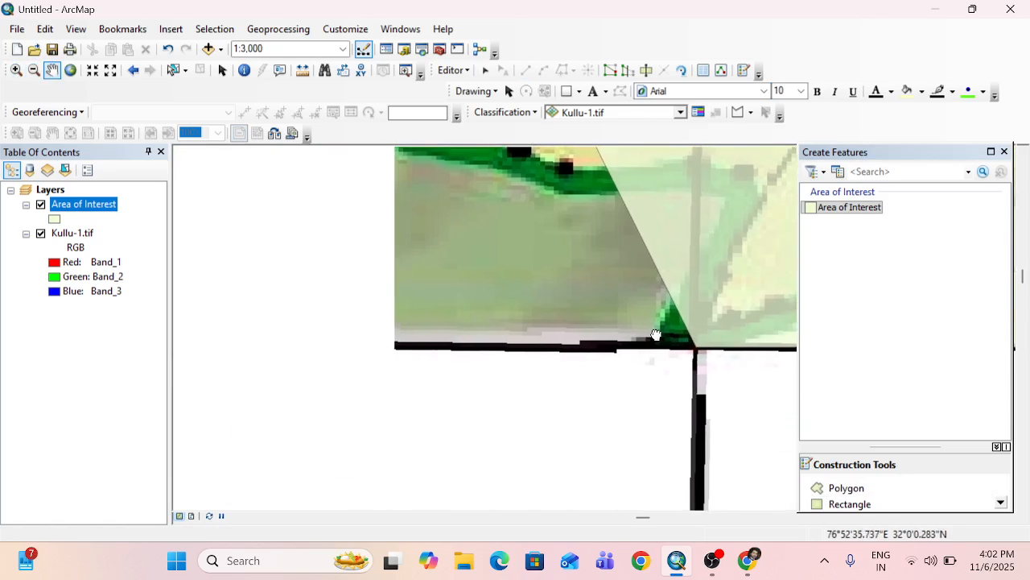
pyautogui.scroll(2, 545, 350)
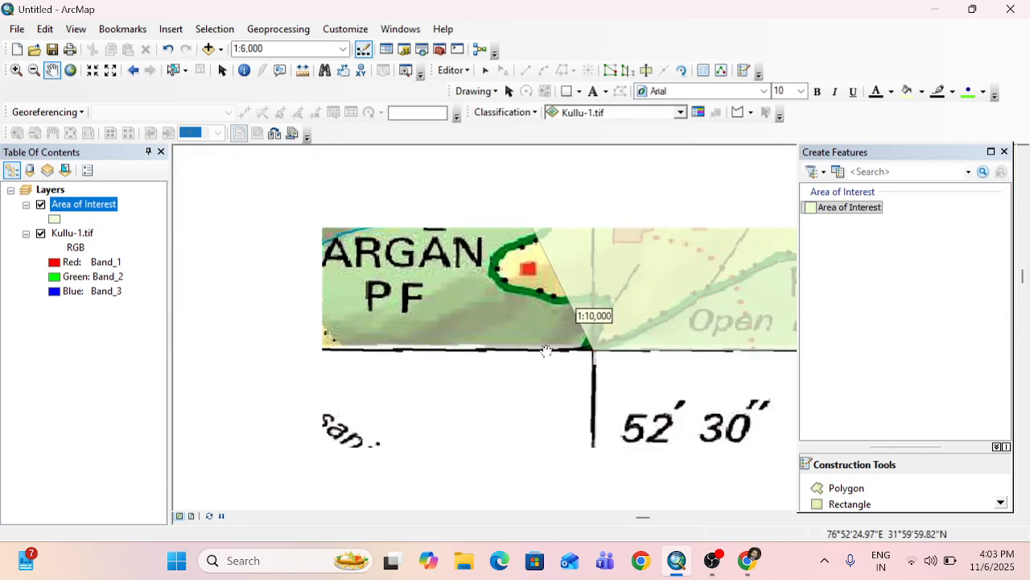
pyautogui.scroll(2, 545, 349)
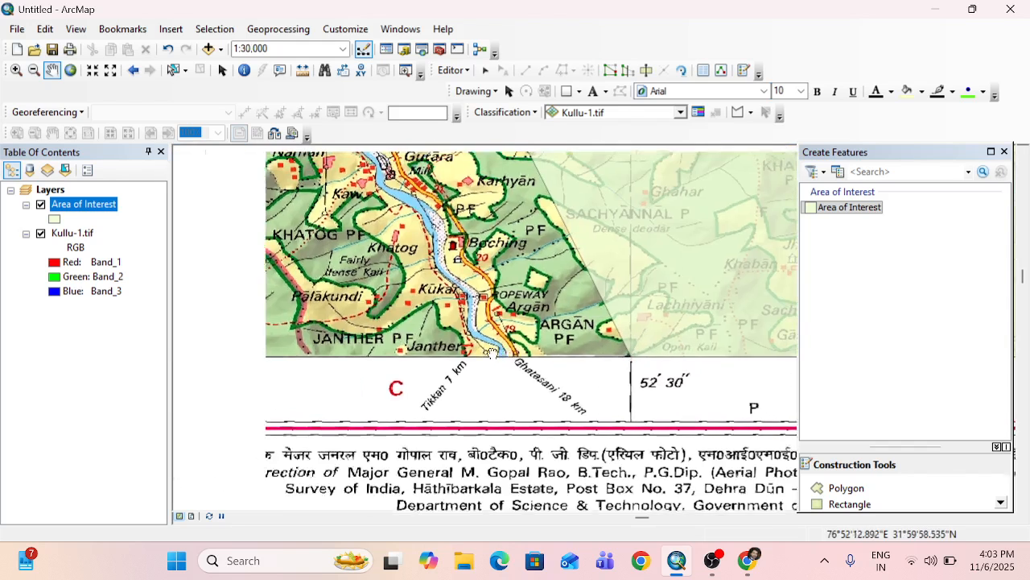
pyautogui.moveTo(493, 352); pyautogui.dragTo(706, 357)
pyautogui.scroll(-1, 589, 364)
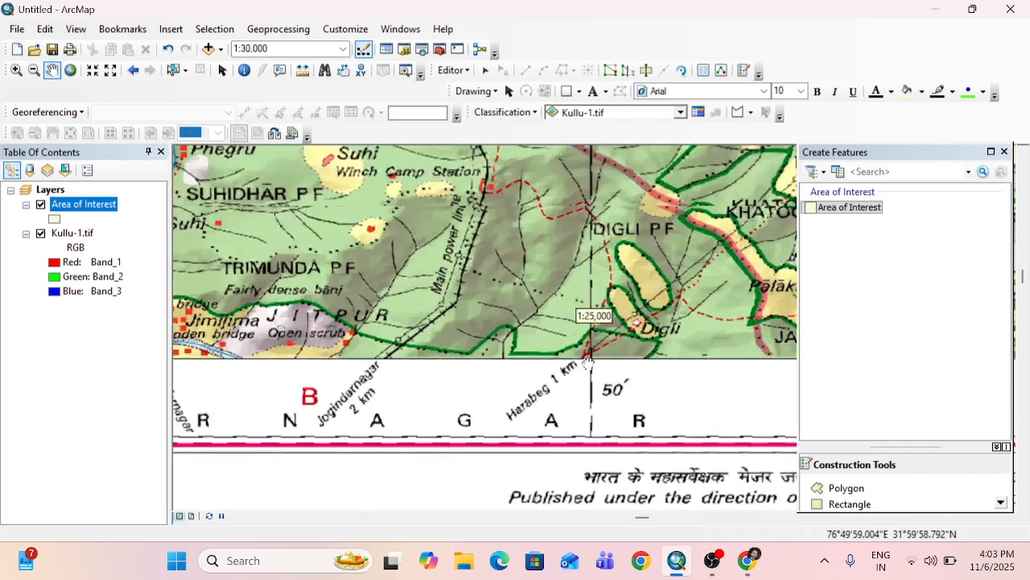
pyautogui.scroll(-6, 588, 364)
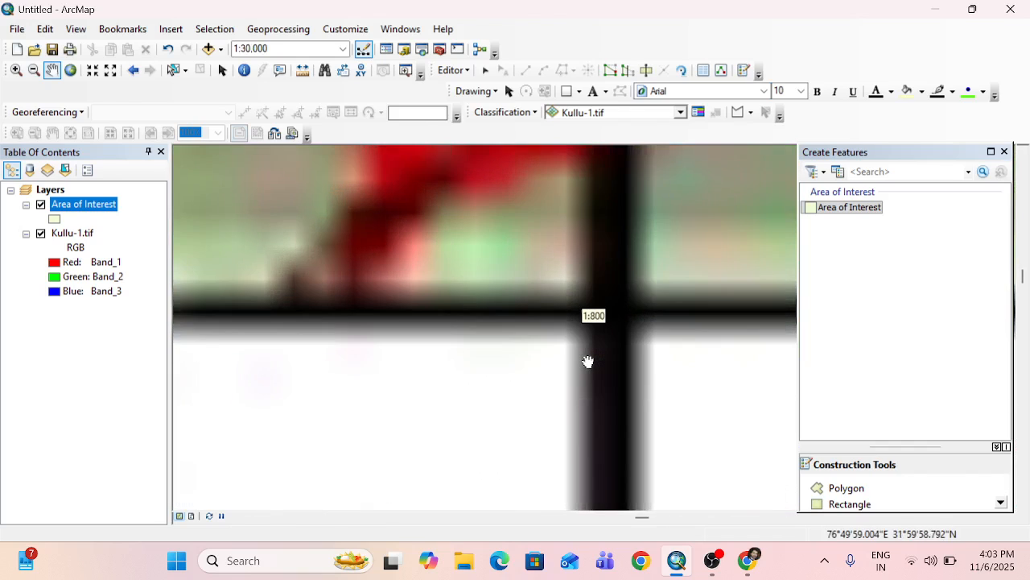
pyautogui.scroll(-1, 619, 340)
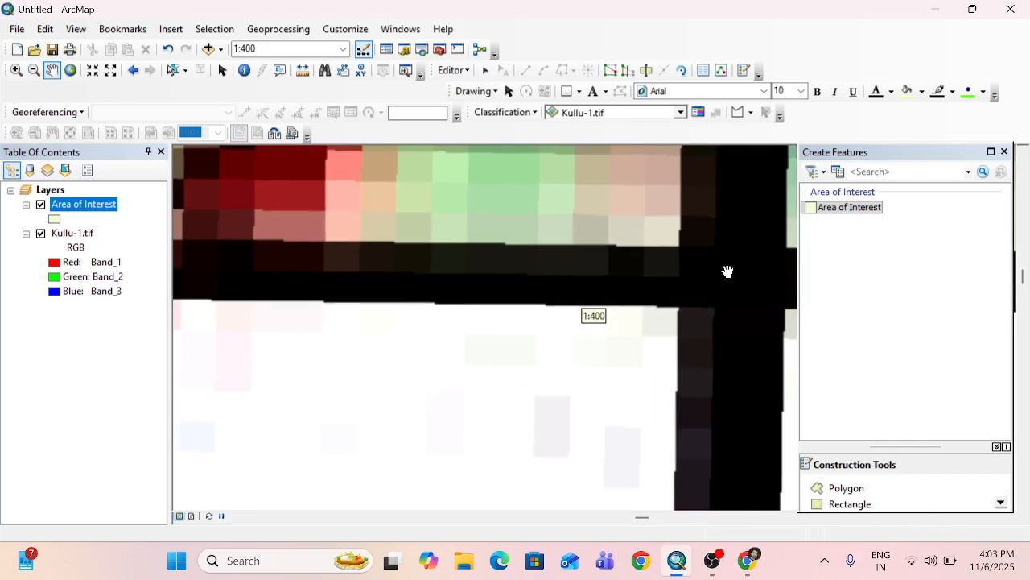
pyautogui.moveTo(727, 272); pyautogui.dragTo(592, 282)
pyautogui.click(845, 487)
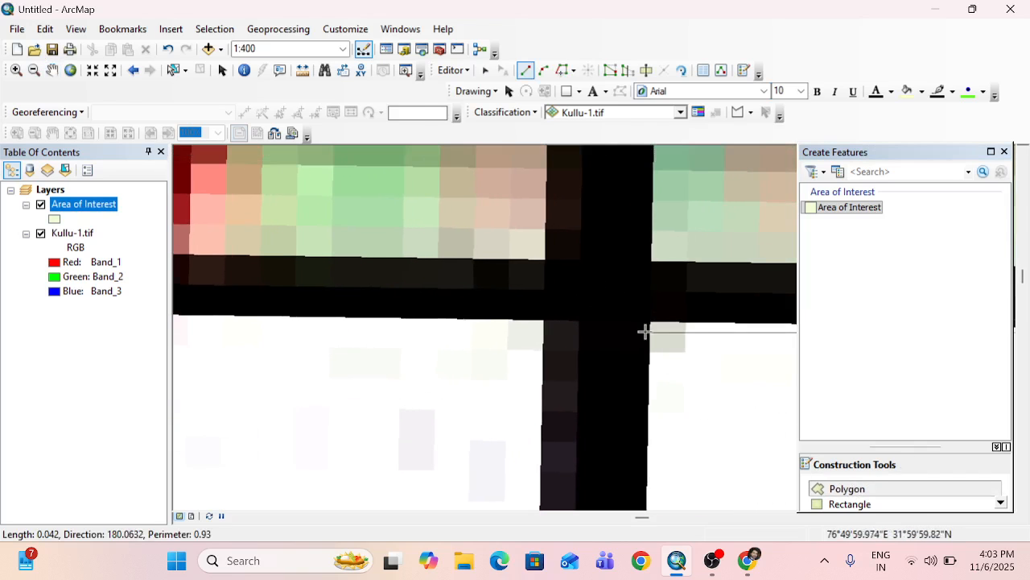
pyautogui.click(596, 292)
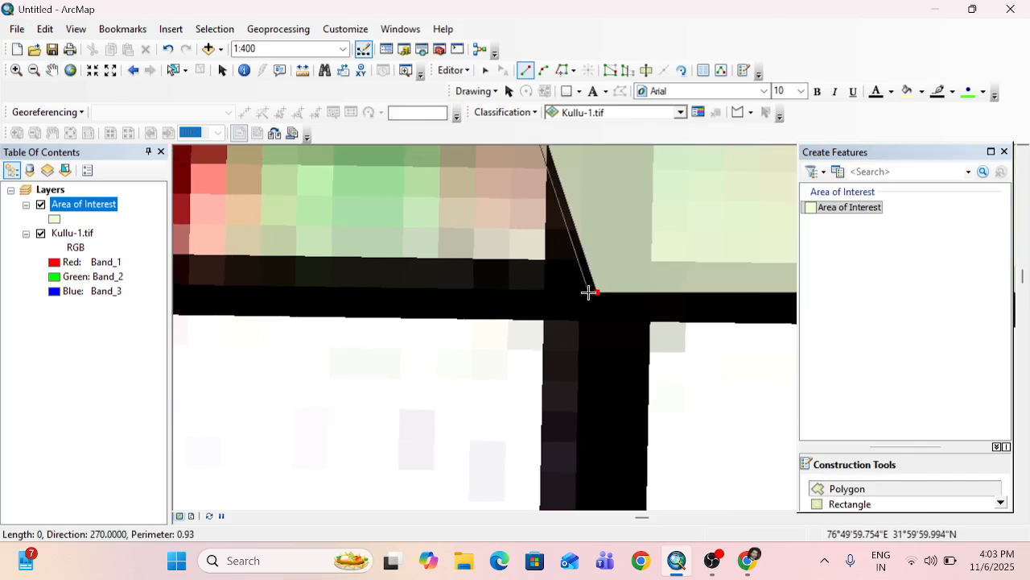
# Examine the polygon's vertices along the northern, eastern and southern frame lines against the whole toposheet.
pyautogui.click(52, 70)
pyautogui.scroll(1, 523, 332)
pyautogui.scroll(5, 524, 331)
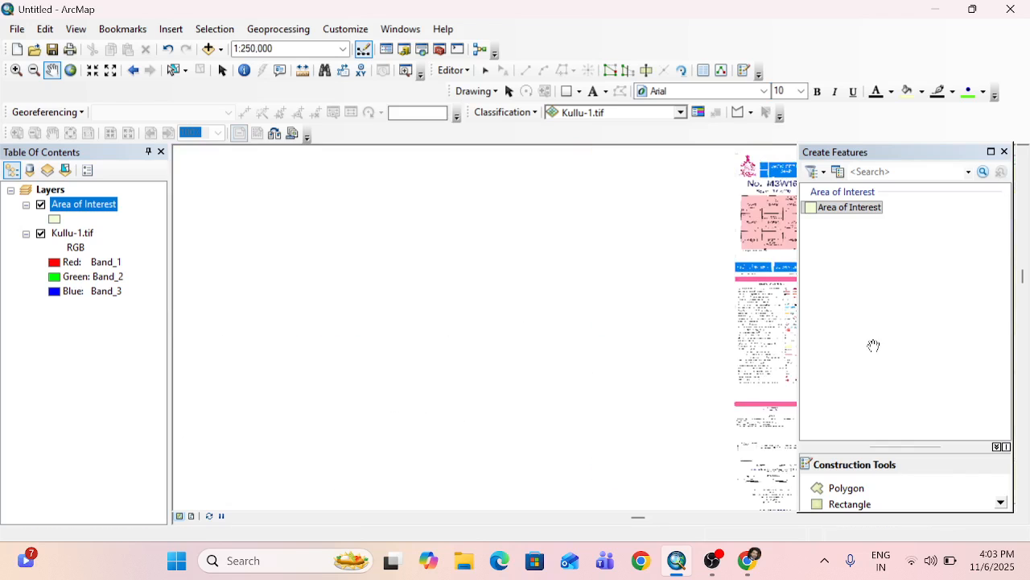
pyautogui.moveTo(762, 311); pyautogui.dragTo(302, 285)
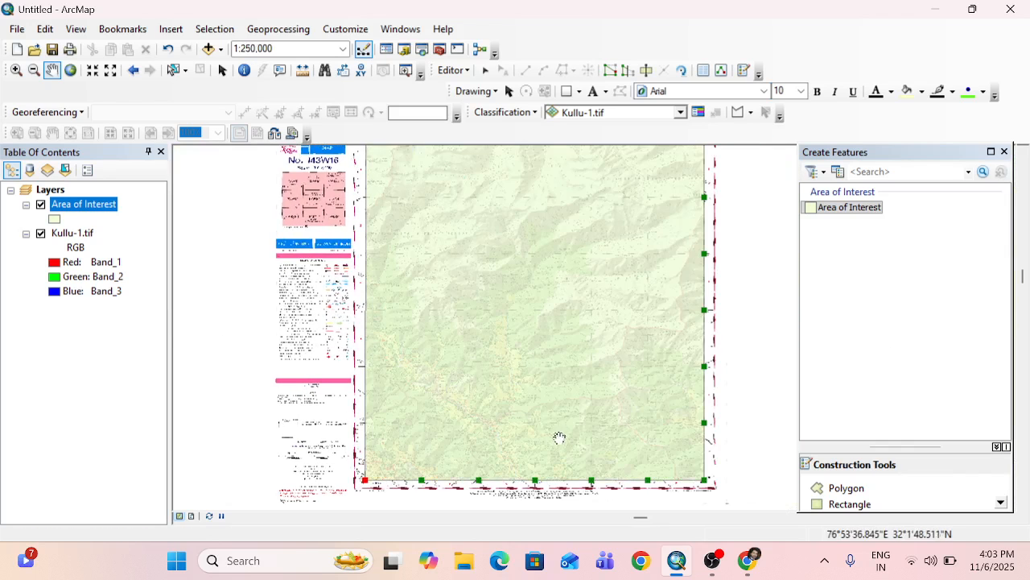
pyautogui.moveTo(542, 440); pyautogui.dragTo(479, 419)
pyautogui.moveTo(500, 371); pyautogui.dragTo(501, 453)
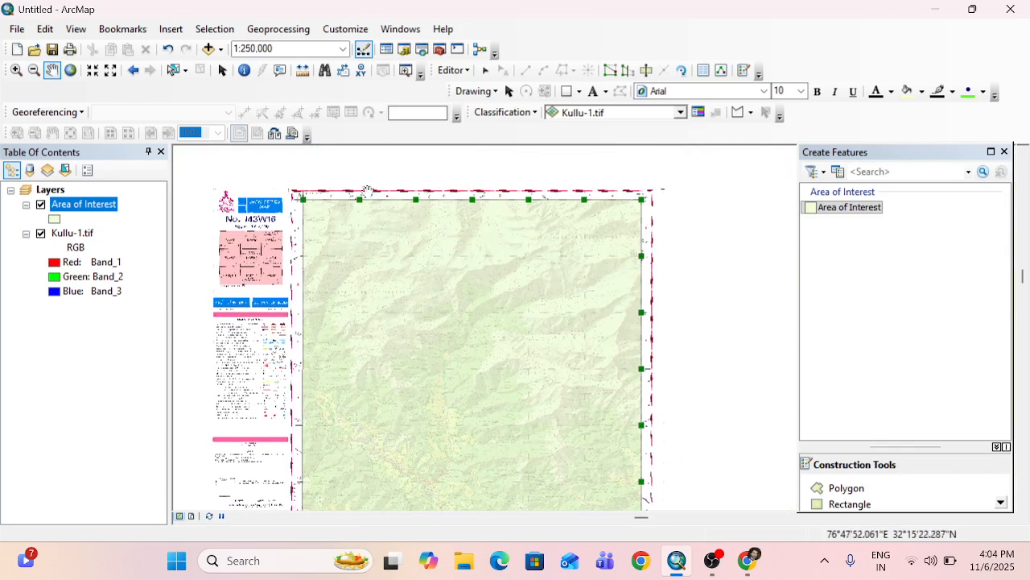
pyautogui.moveTo(577, 372); pyautogui.dragTo(649, 273)
pyautogui.moveTo(487, 301); pyautogui.dragTo(501, 326)
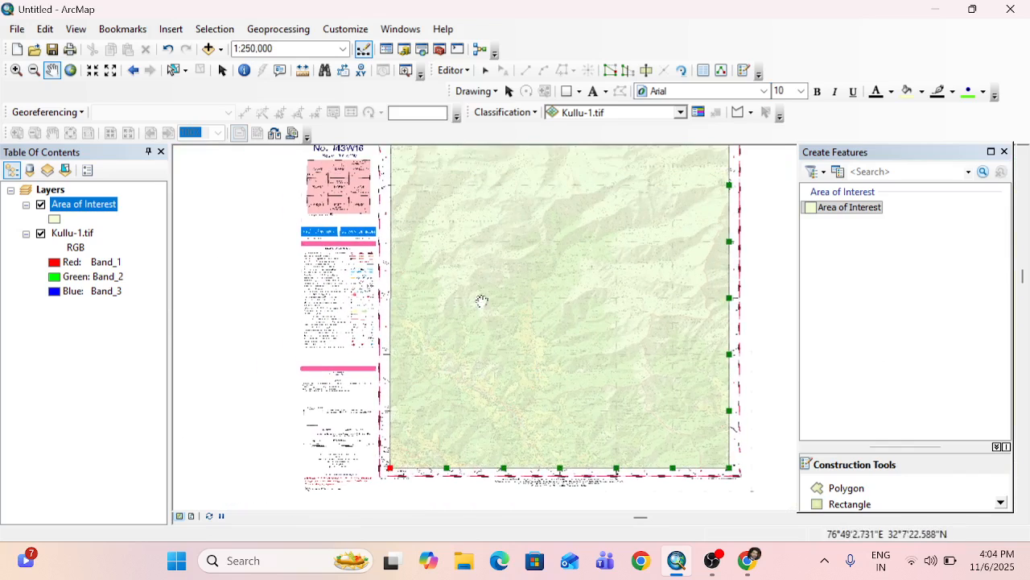
pyautogui.moveTo(467, 280); pyautogui.dragTo(503, 325)
pyautogui.moveTo(454, 302)
pyautogui.mouseDown()
pyautogui.moveTo(459, 258)
pyautogui.moveTo(465, 289)
pyautogui.mouseUp()
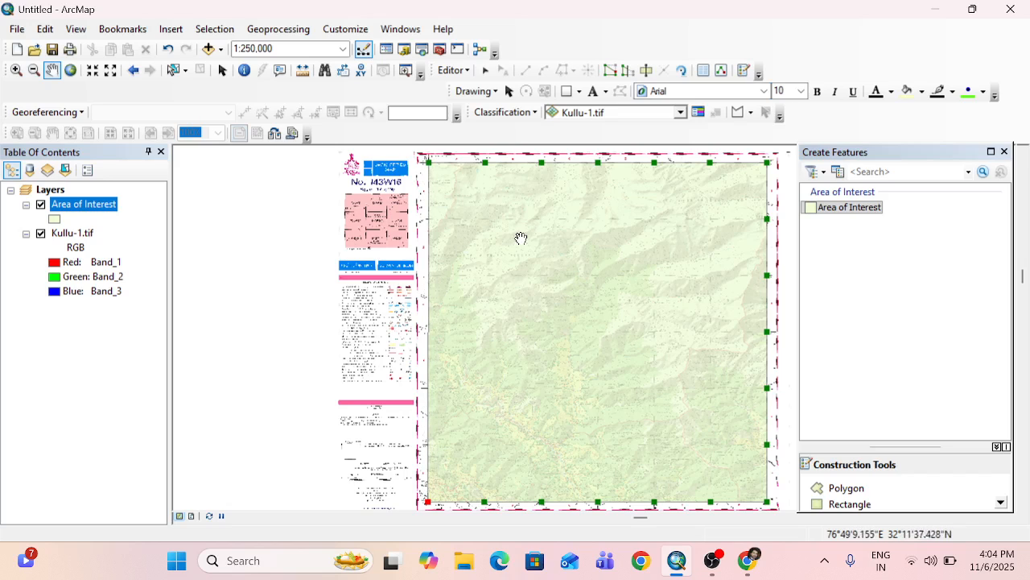
# Resume the polygon sketch and place its next vertex where the western frame line at 76°45' crosses the 32°2'30" grid line.
pyautogui.click(865, 499)
pyautogui.click(429, 163)
pyautogui.click(427, 500)
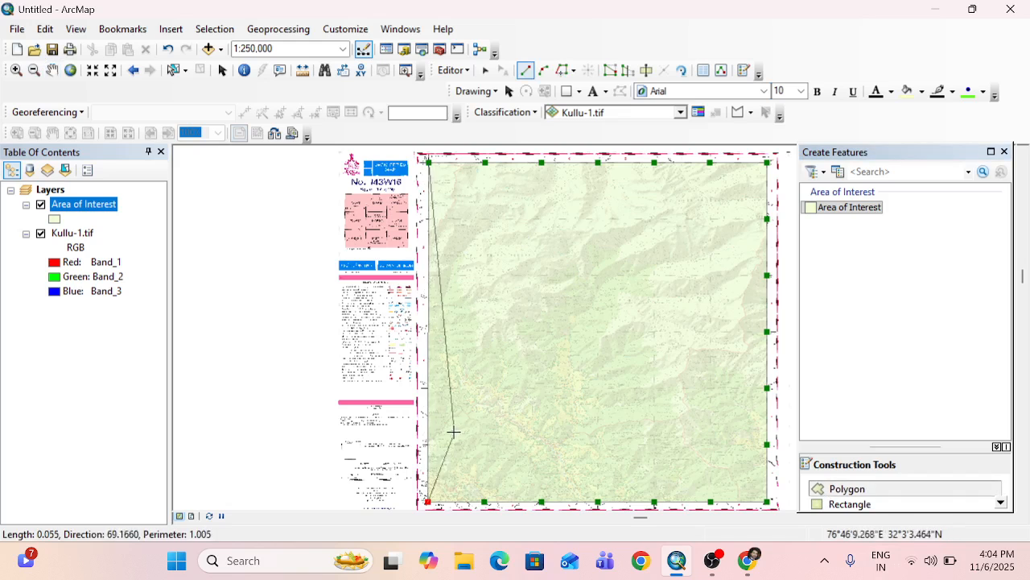
pyautogui.scroll(-3, 442, 410)
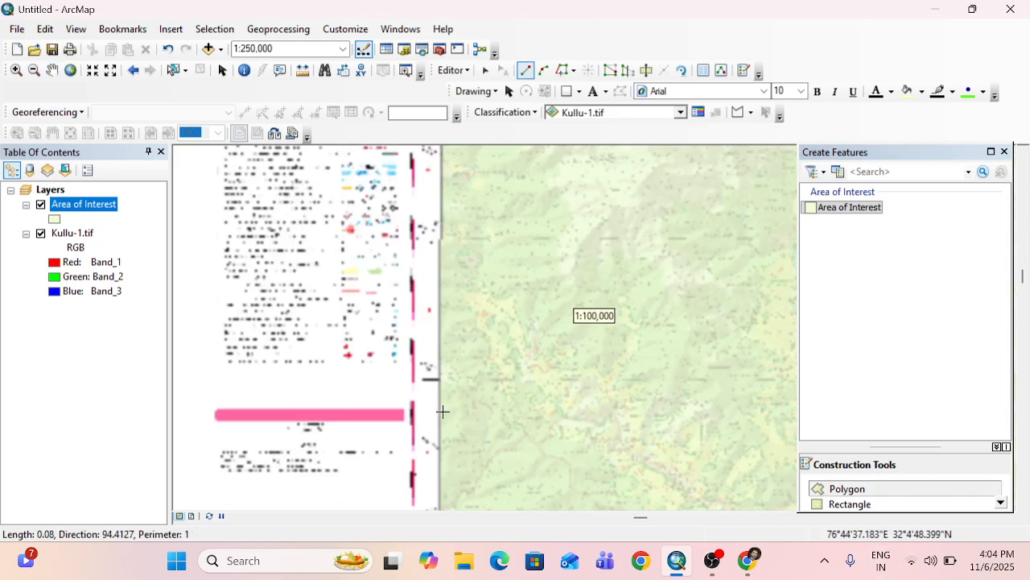
pyautogui.click(52, 70)
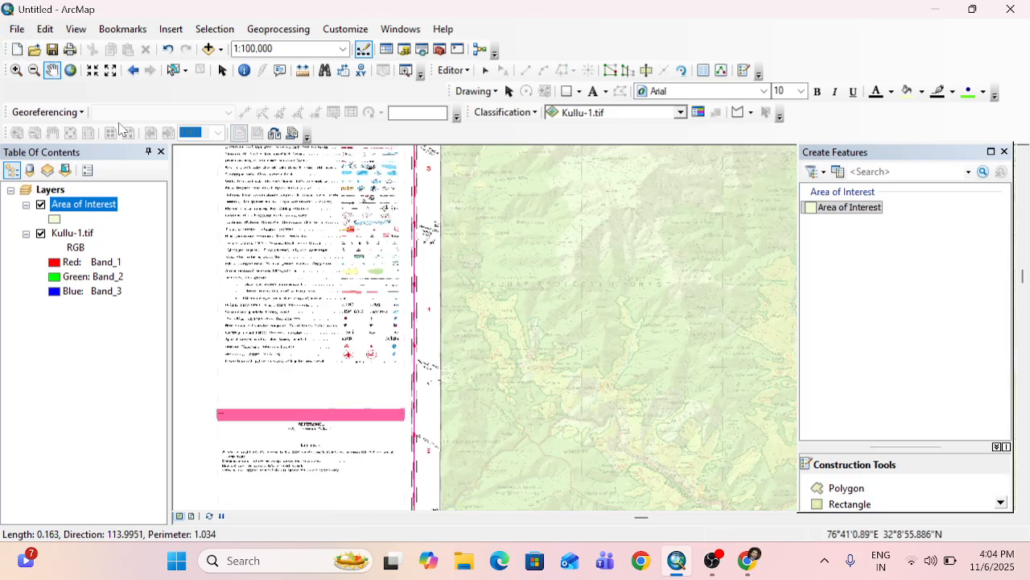
pyautogui.moveTo(483, 499)
pyautogui.mouseDown()
pyautogui.moveTo(515, 418)
pyautogui.moveTo(528, 315)
pyautogui.mouseUp()
pyautogui.scroll(-3, 529, 316)
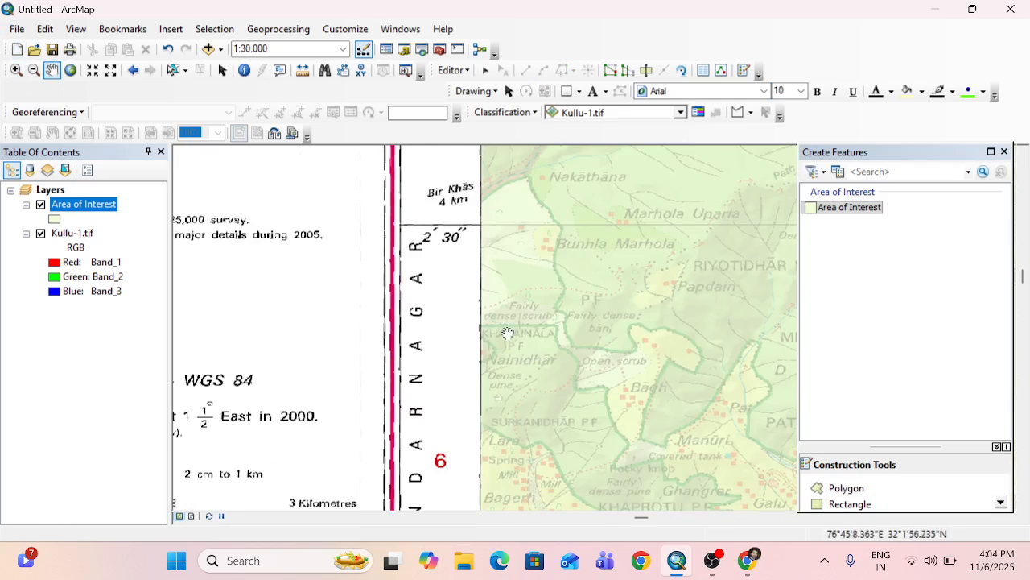
pyautogui.scroll(-4, 485, 300)
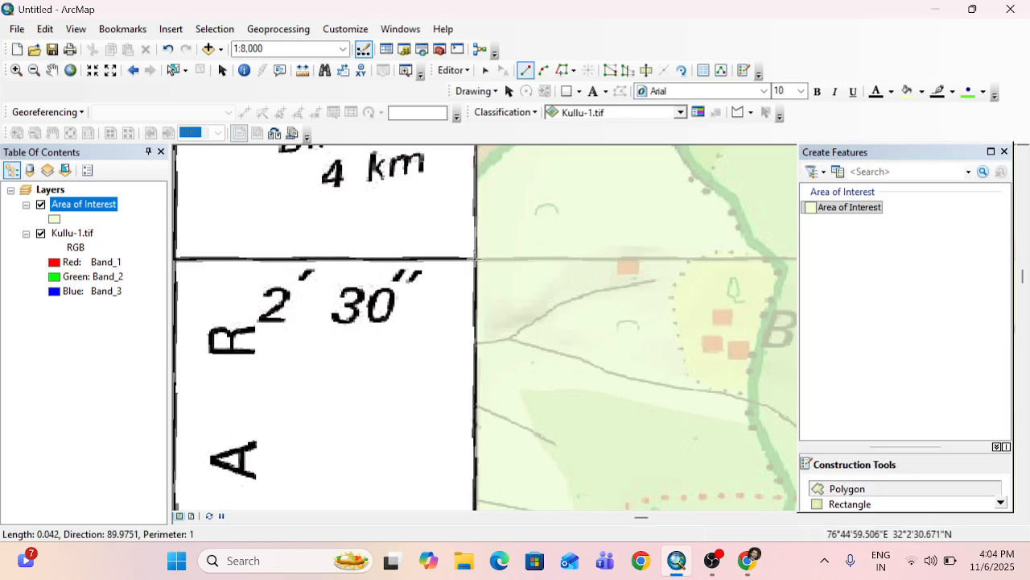
pyautogui.click(476, 259)
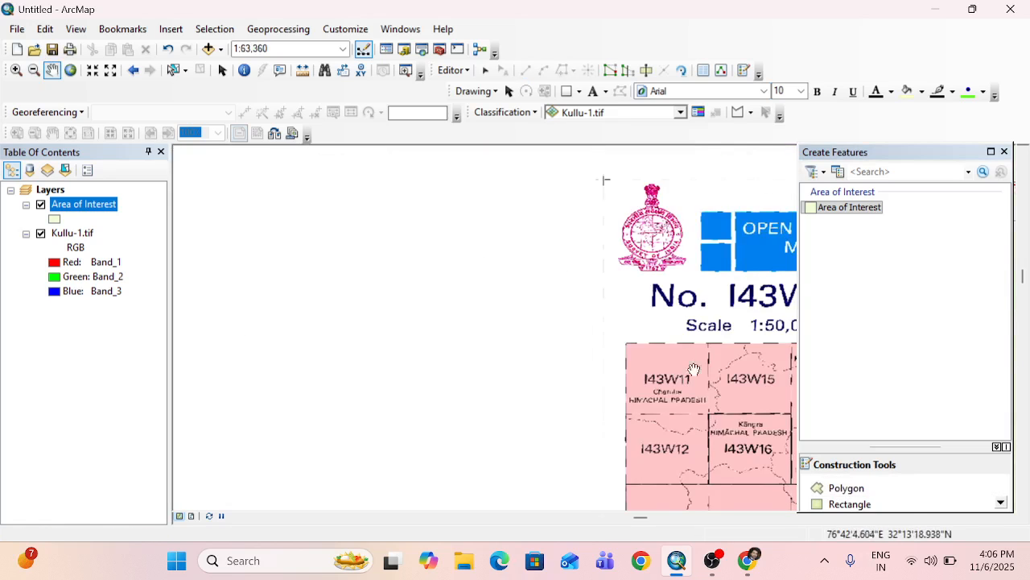
# Examine the polygon's vertices on all four sides of the frame against the whole toposheet.
pyautogui.moveTo(699, 375); pyautogui.dragTo(182, 276)
pyautogui.moveTo(458, 344); pyautogui.dragTo(443, 367)
pyautogui.scroll(6, 443, 368)
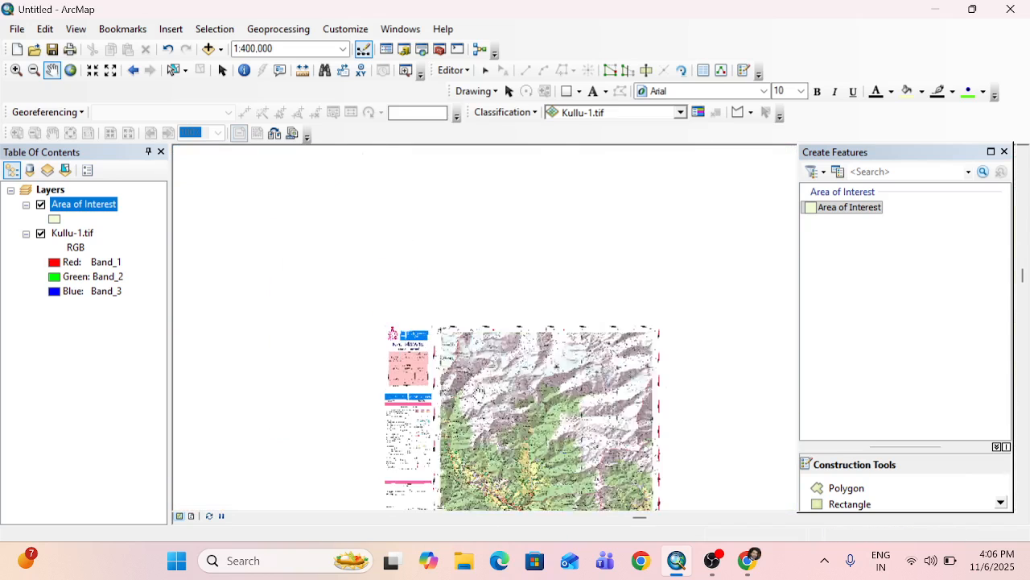
pyautogui.scroll(2, 478, 392)
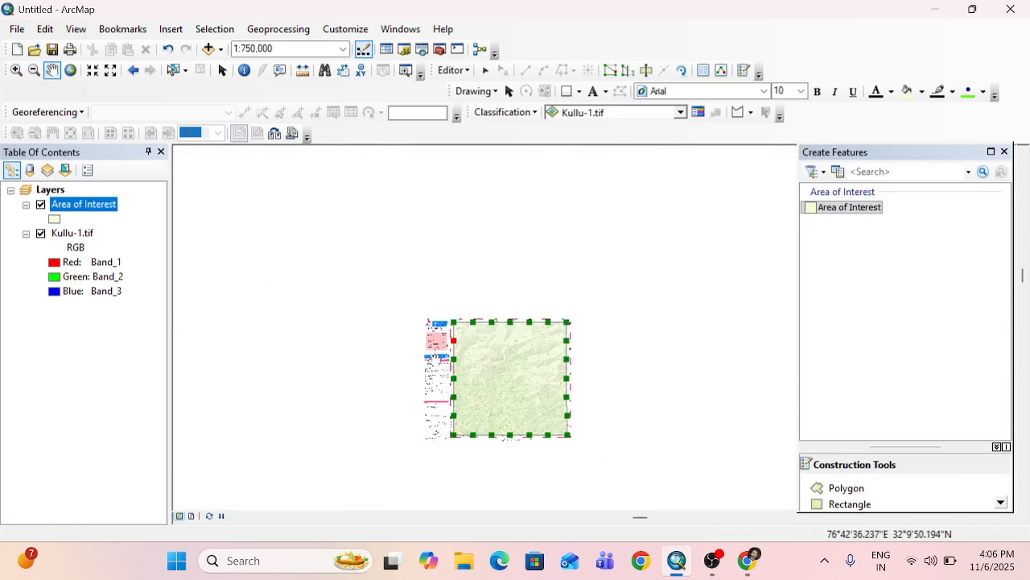
# Resume the polygon sketch and finish it with a last vertex at the frame's north-west corner, where 76°45' meets 32°15'.
pyautogui.scroll(-3, 459, 380)
pyautogui.scroll(-3, 460, 380)
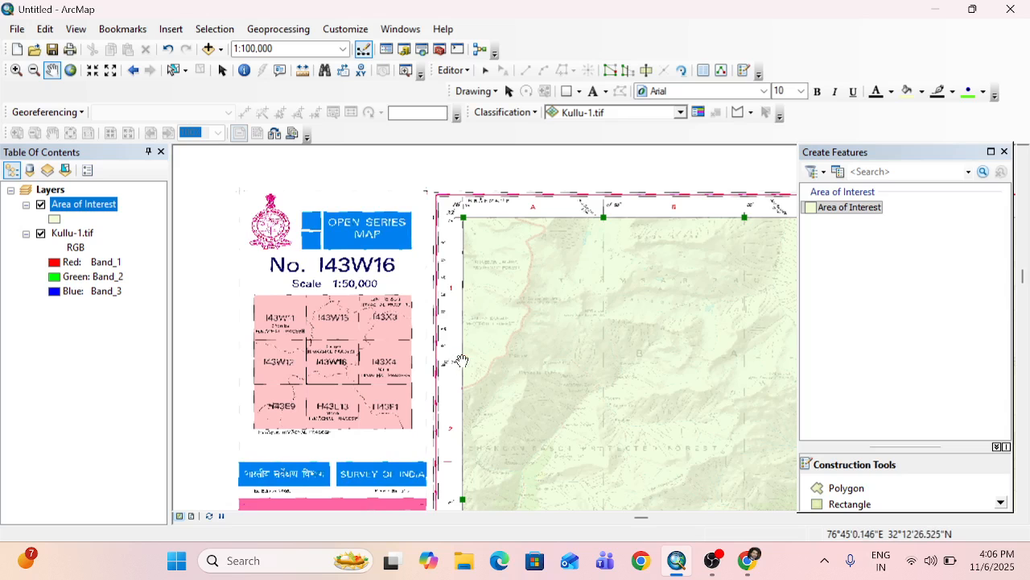
pyautogui.scroll(-2, 461, 360)
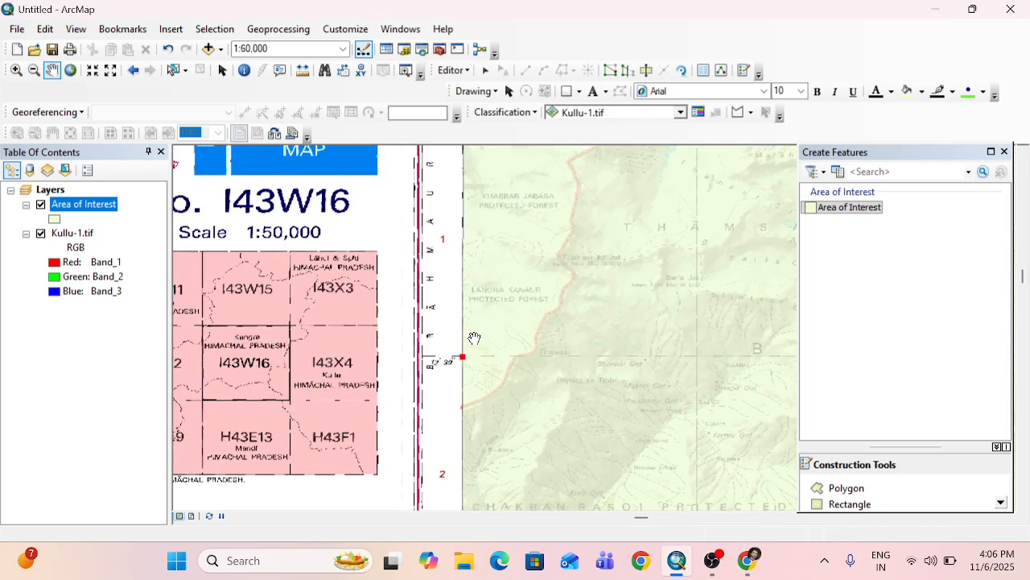
pyautogui.moveTo(512, 411); pyautogui.dragTo(520, 435)
pyautogui.click(848, 489)
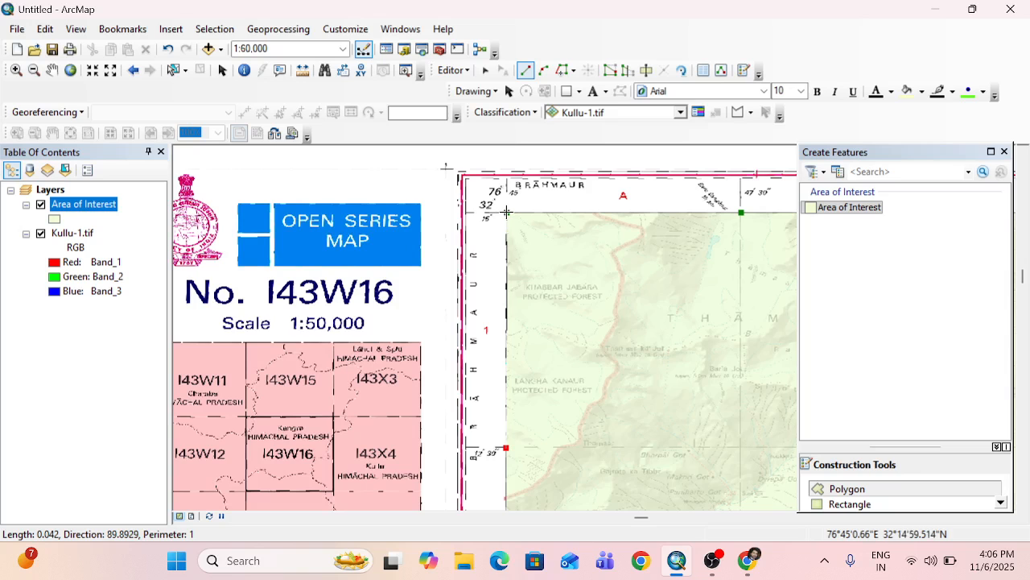
pyautogui.scroll(3, 506, 212)
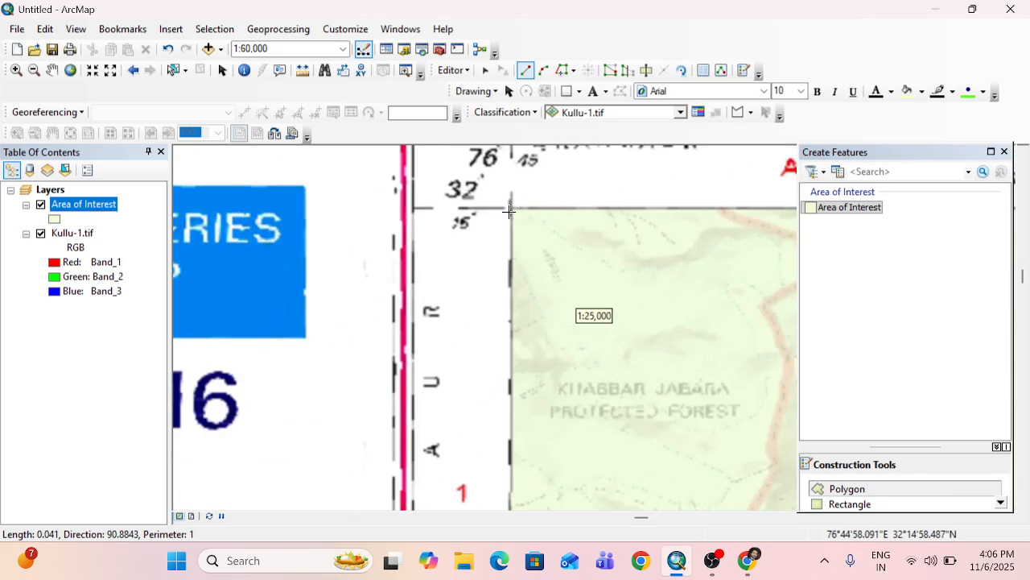
pyautogui.scroll(2, 513, 210)
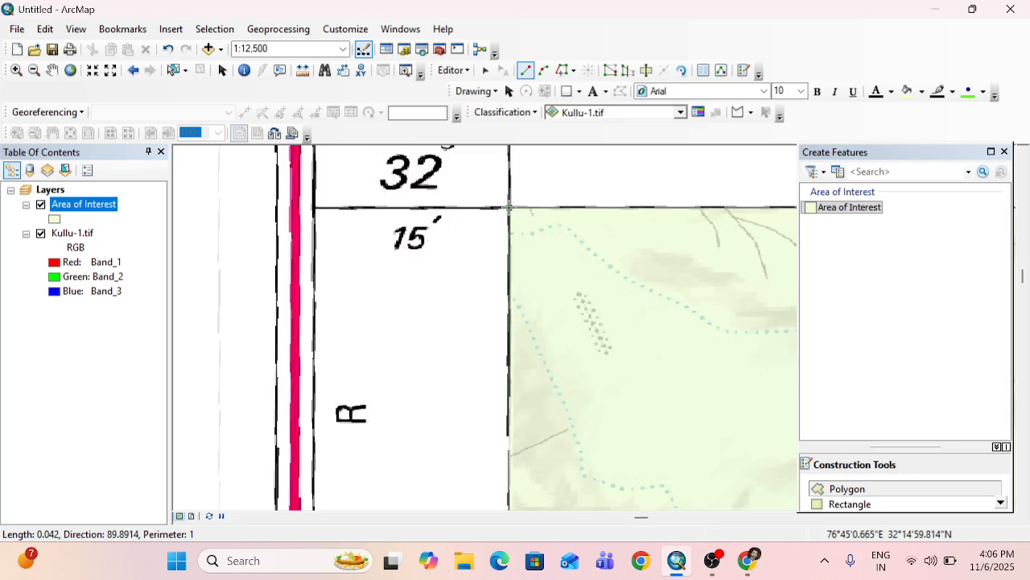
pyautogui.doubleClick(509, 207)
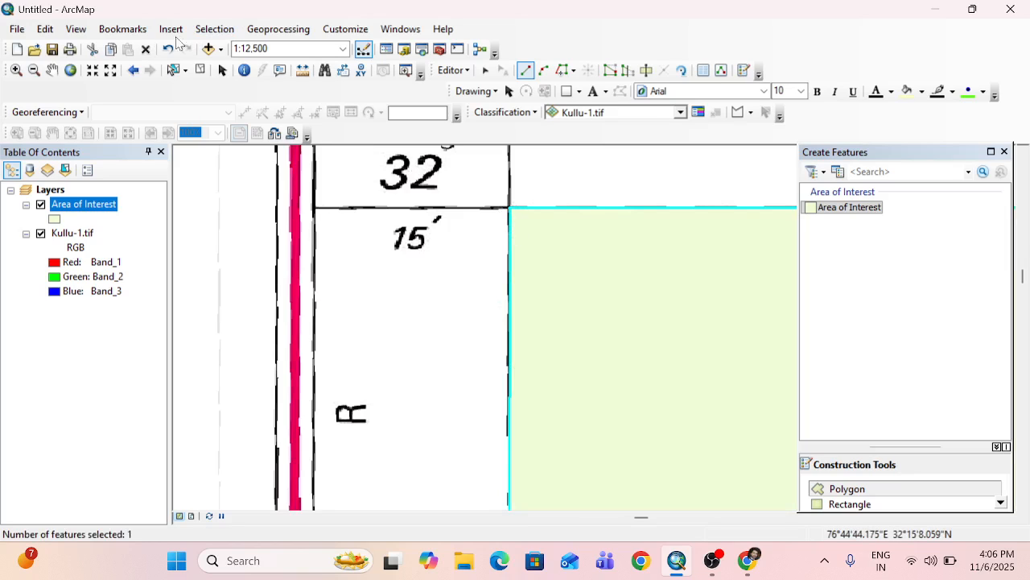
# Save the edits to the Area of Interest layer and end the edit session, closing the Create Features window.
pyautogui.click(51, 70)
pyautogui.moveTo(520, 244); pyautogui.dragTo(389, 214)
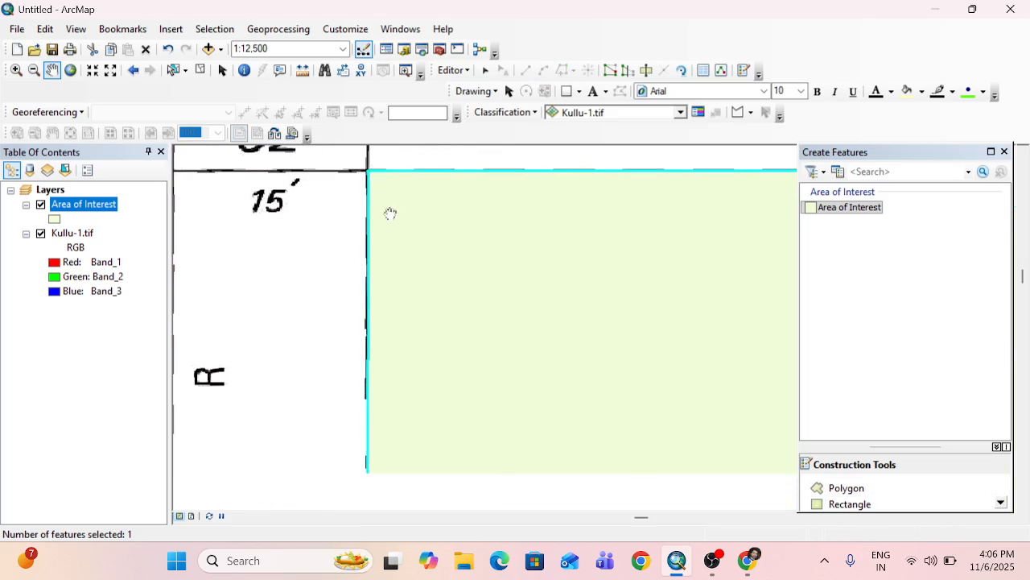
pyautogui.scroll(-4, 556, 276)
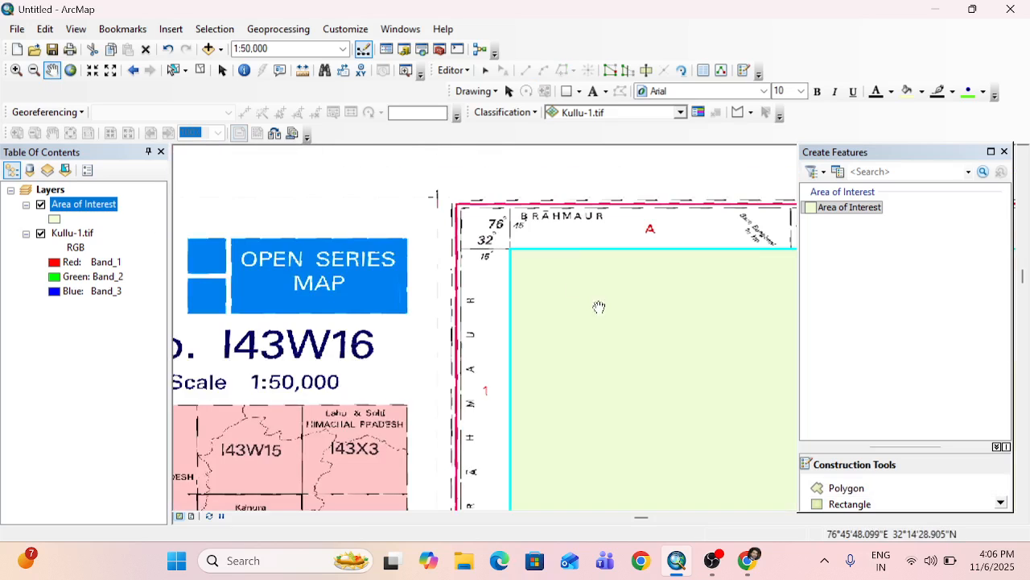
pyautogui.scroll(-3, 552, 316)
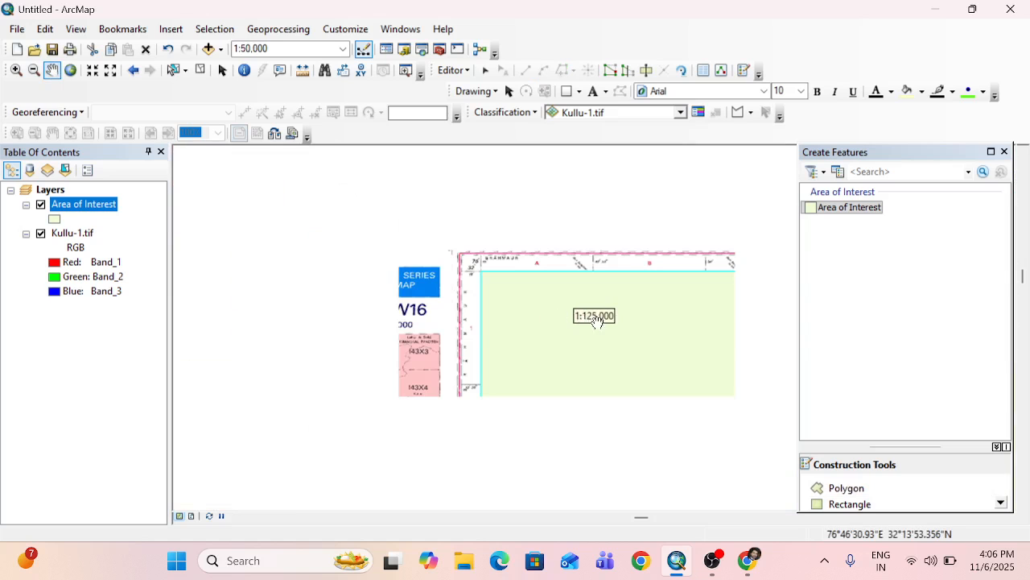
pyautogui.scroll(-3, 503, 310)
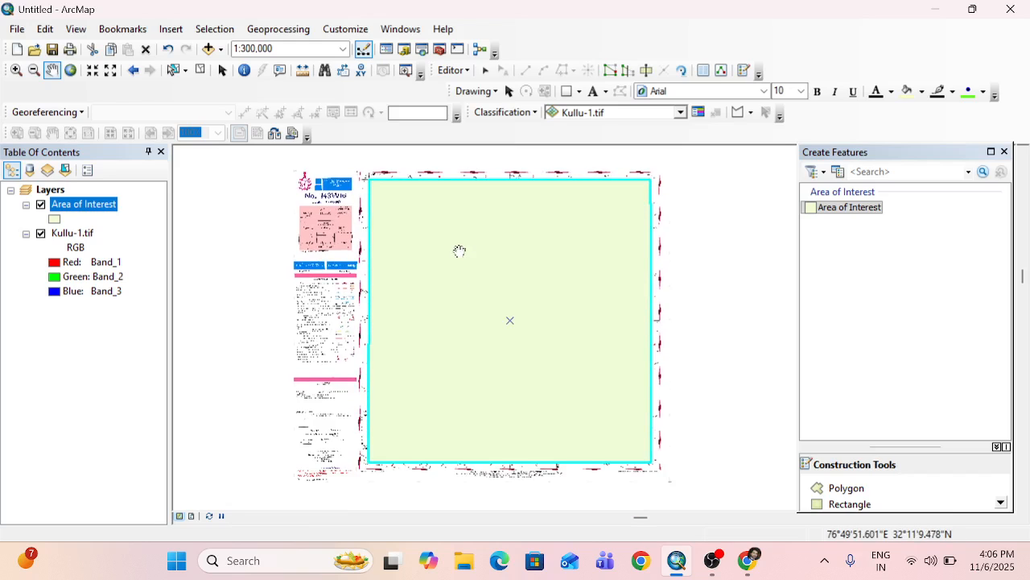
pyautogui.click(451, 71)
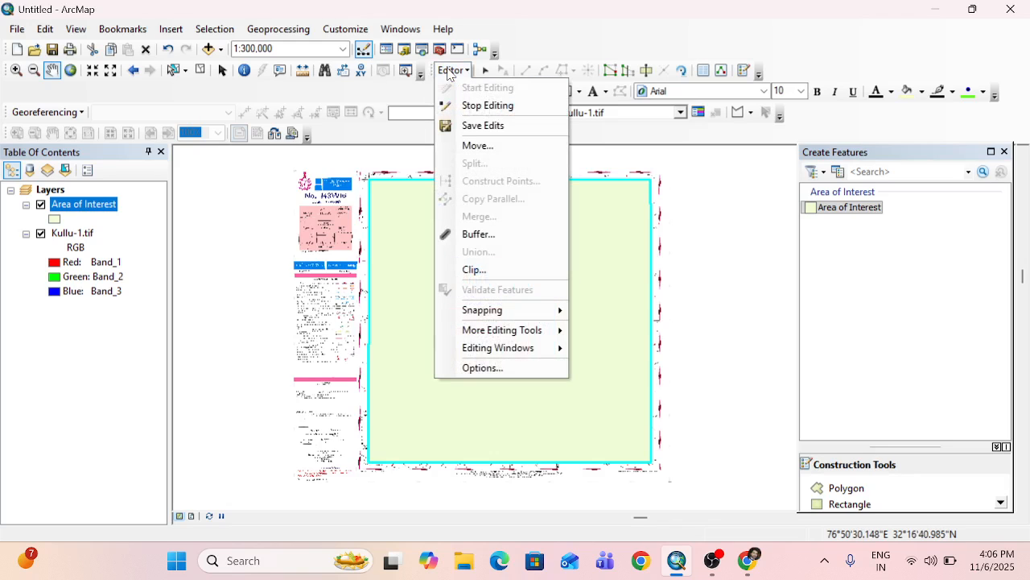
pyautogui.click(465, 126)
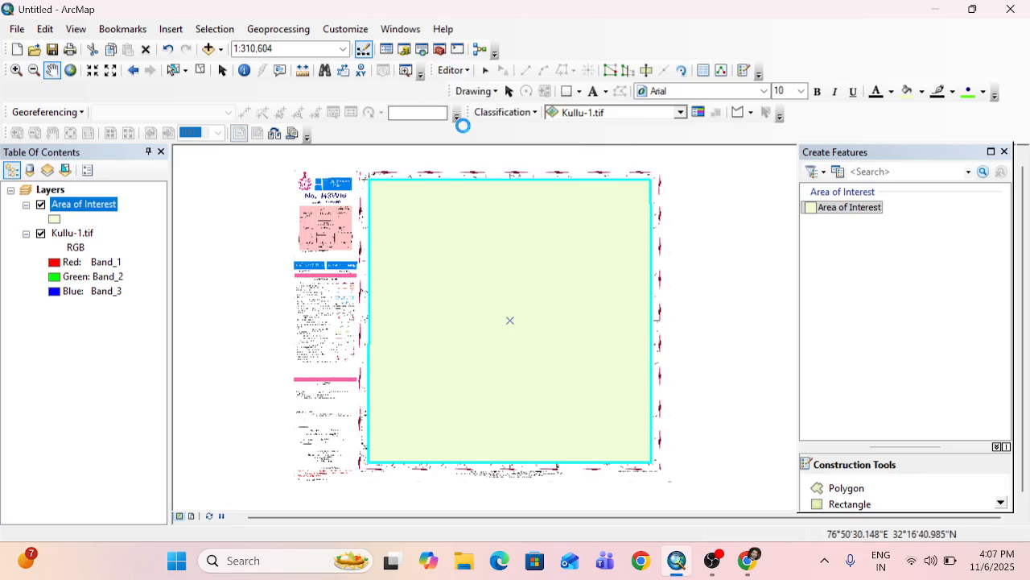
pyautogui.click(453, 71)
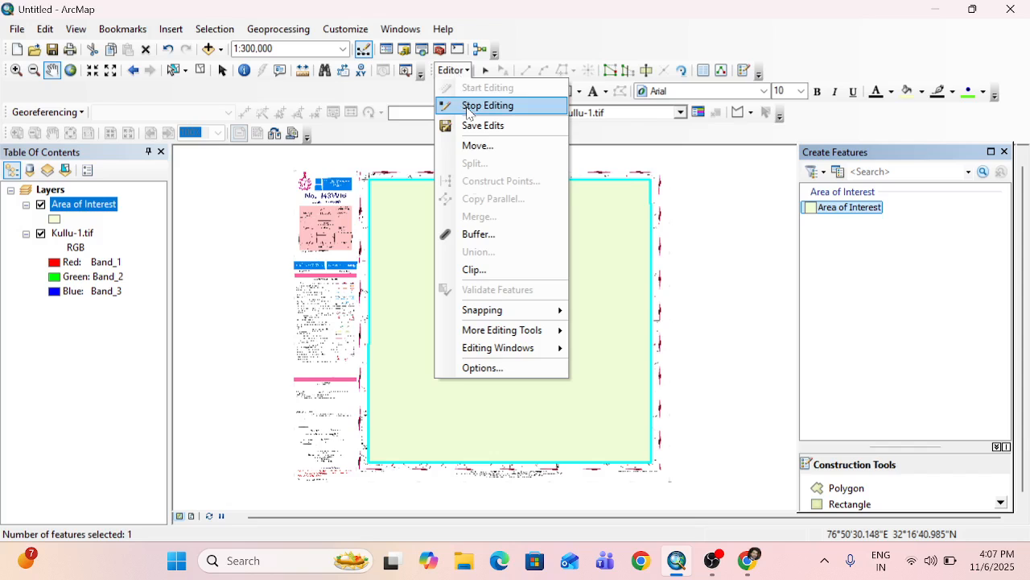
pyautogui.click(467, 104)
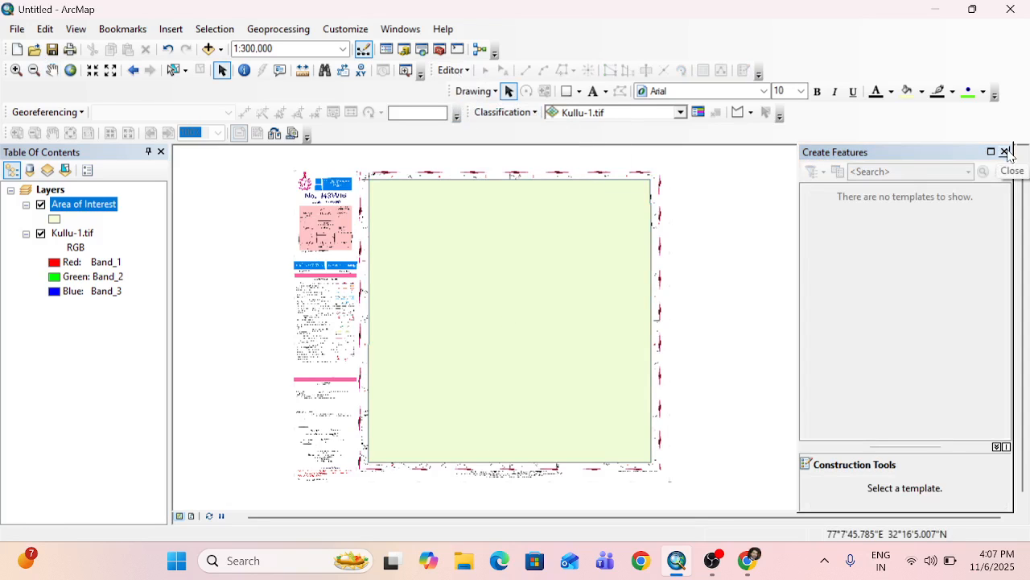
pyautogui.click(1005, 152)
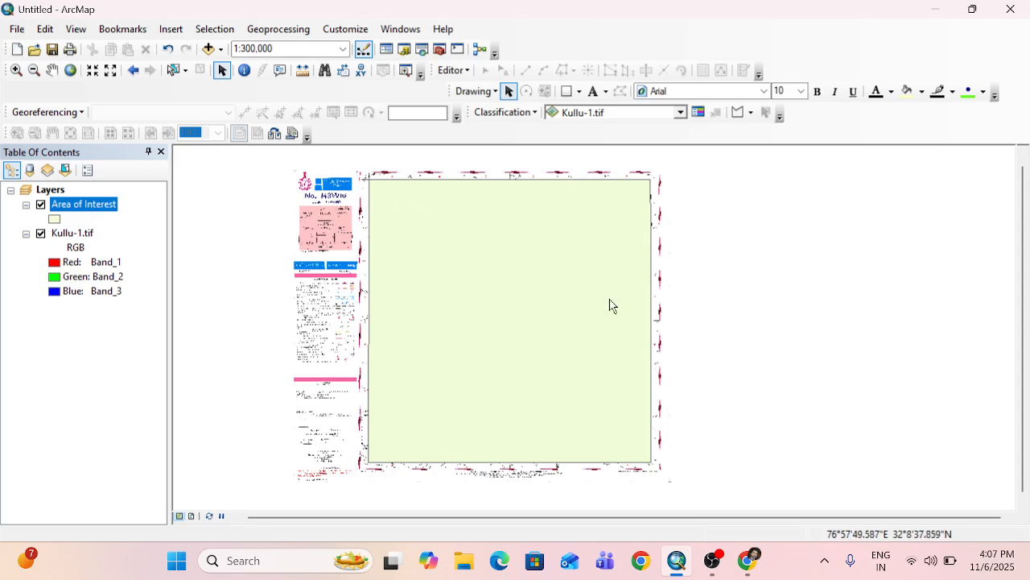
# Change the Area of Interest layer's symbol to Hollow with an outline width of 2.
pyautogui.click(55, 221)
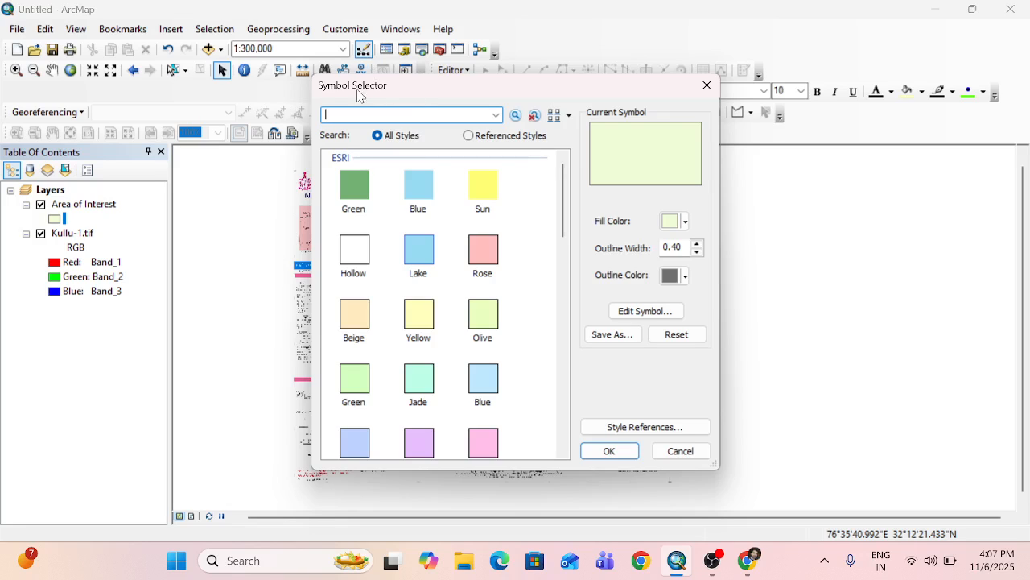
pyautogui.click(368, 246)
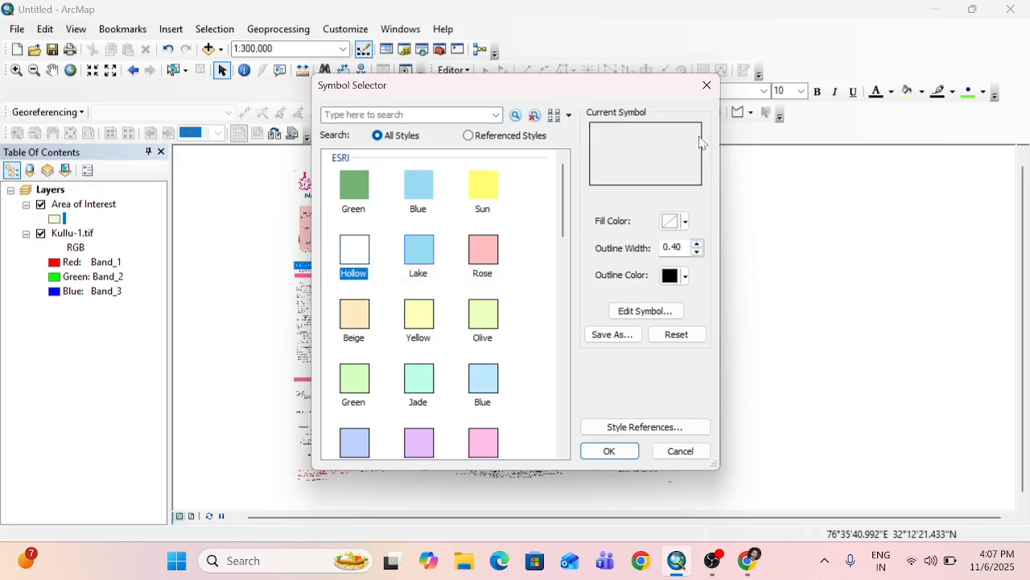
pyautogui.click(697, 243)
pyautogui.click(697, 242)
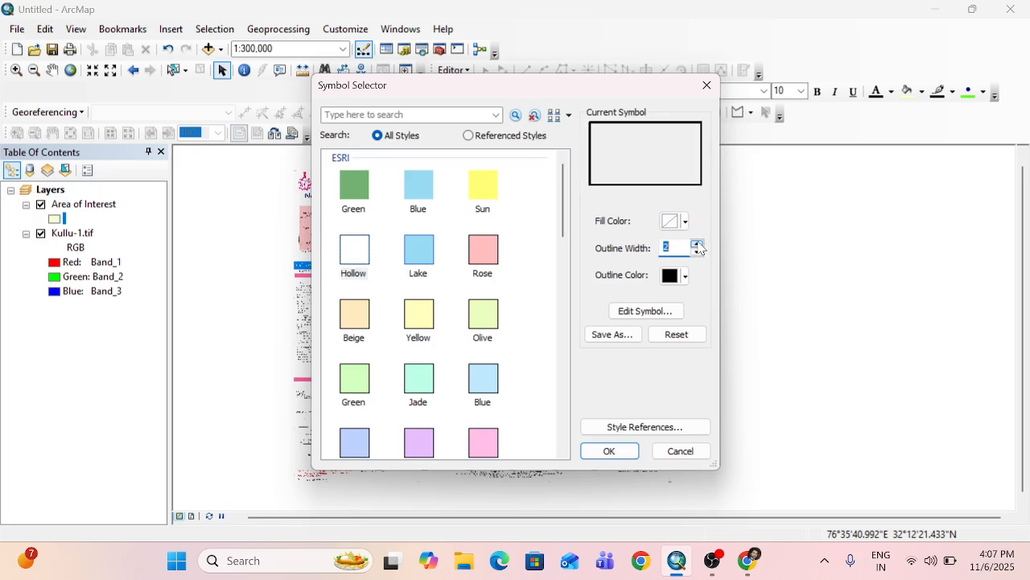
pyautogui.click(611, 449)
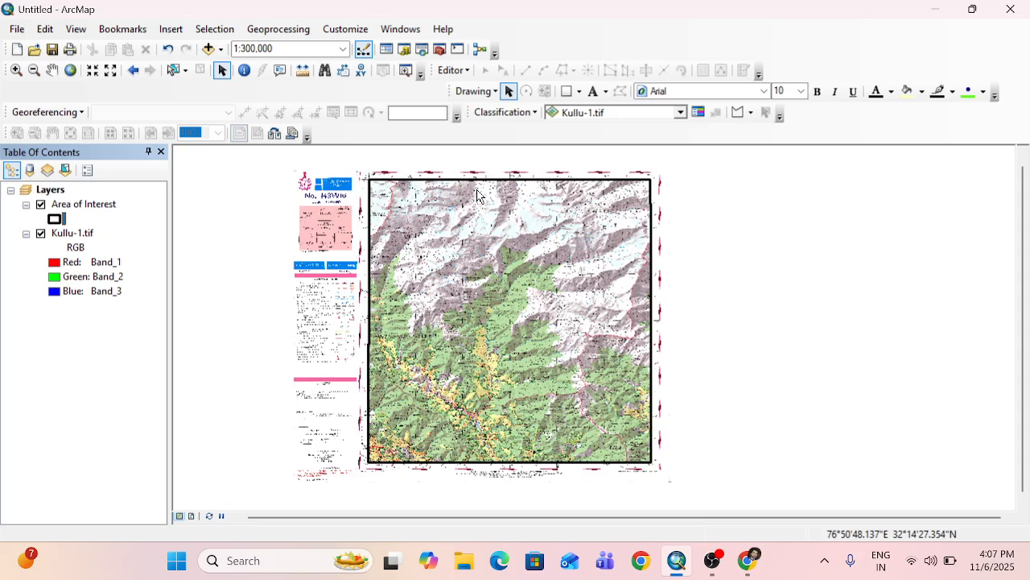
# Compare the Area of Interest outline with the Kullu-1.tif toposheet by switching each layer's visibility off and on.
pyautogui.click(41, 234)
pyautogui.click(40, 233)
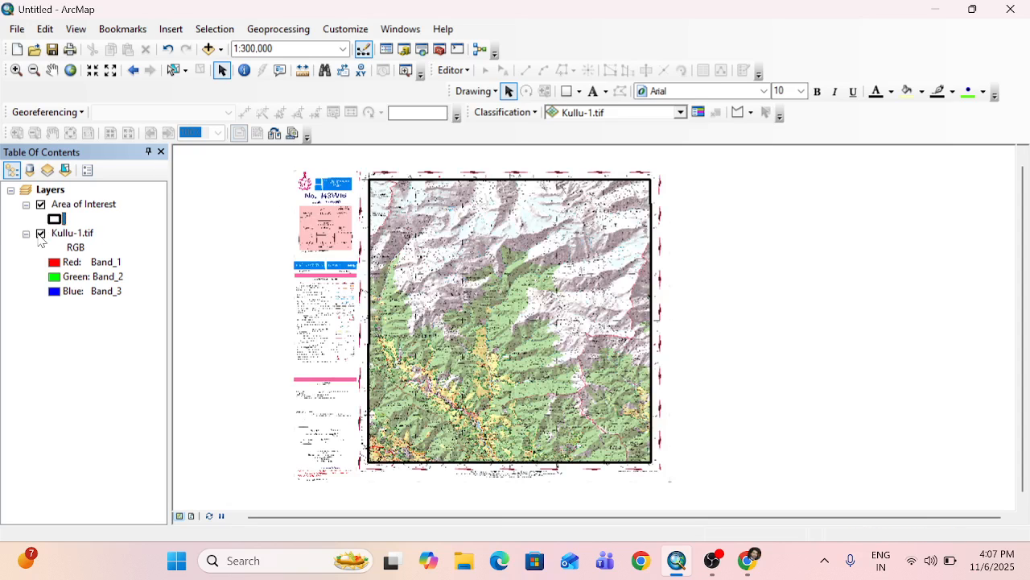
pyautogui.click(40, 234)
pyautogui.click(40, 233)
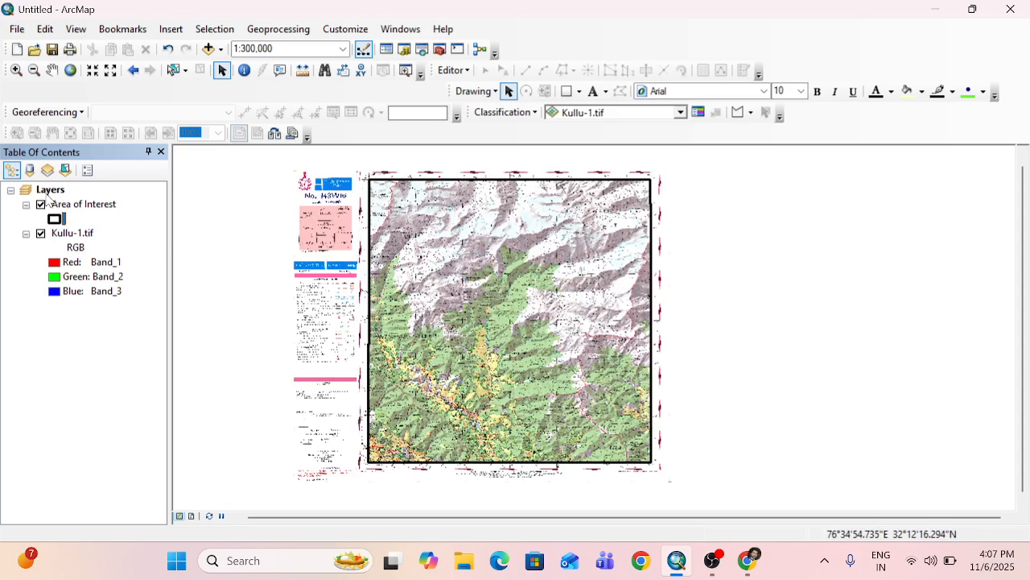
pyautogui.click(40, 234)
pyautogui.click(40, 234)
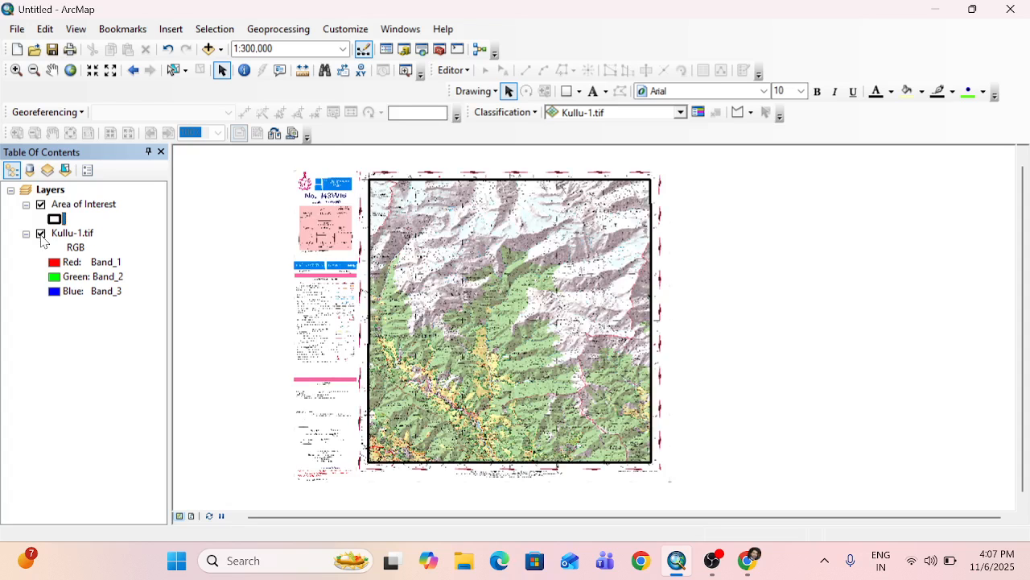
pyautogui.click(41, 235)
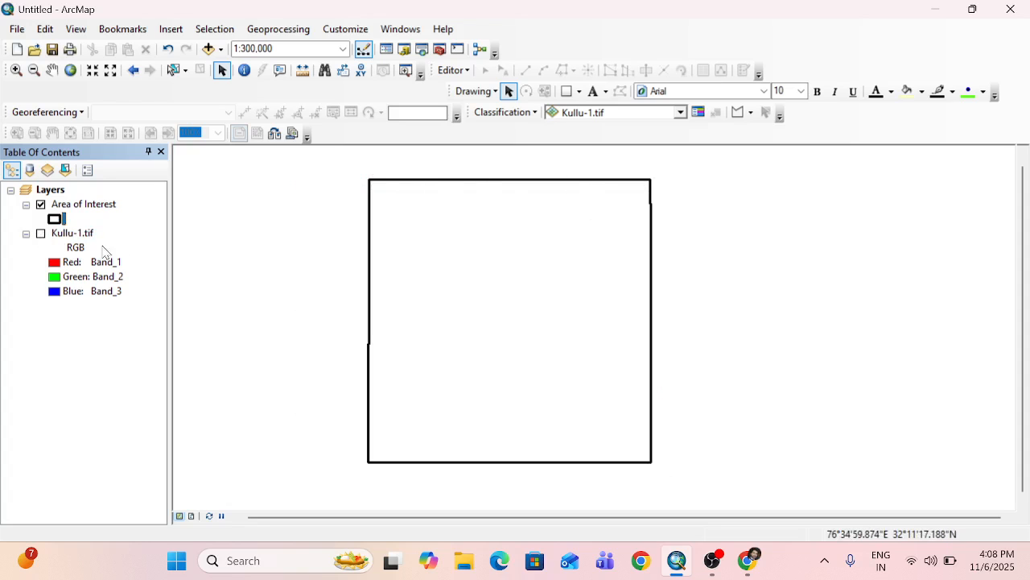
pyautogui.click(40, 234)
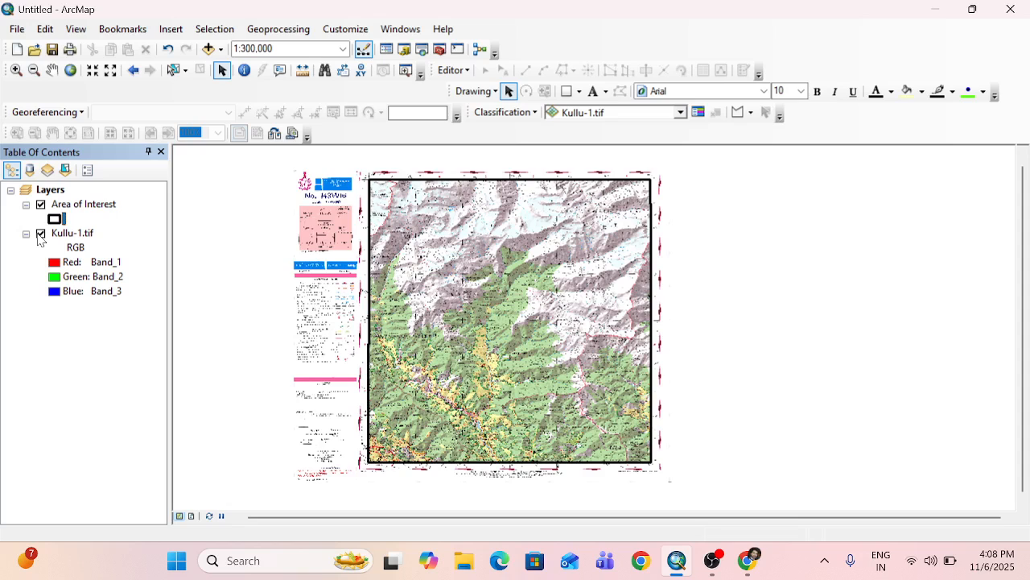
pyautogui.click(42, 204)
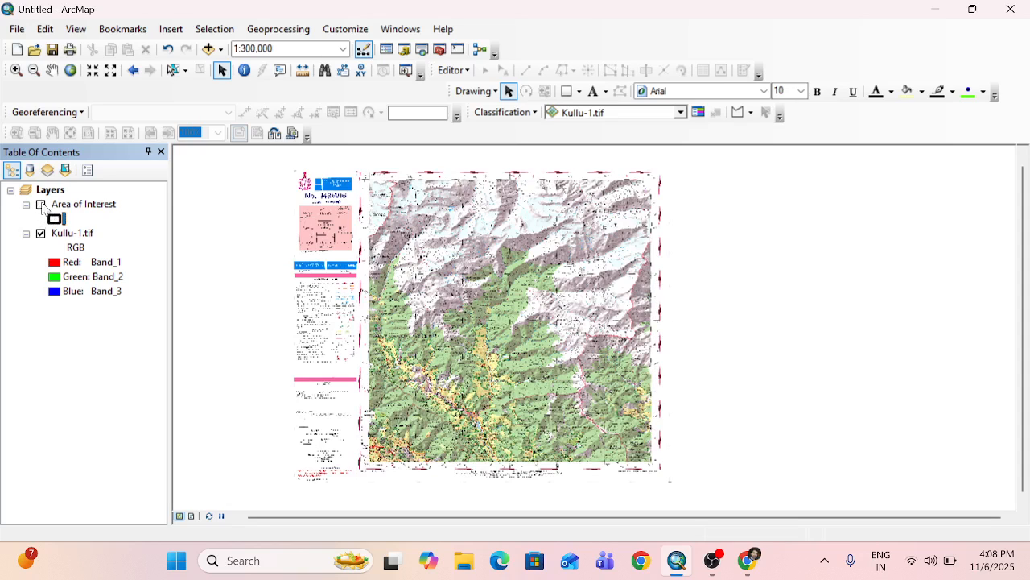
pyautogui.click(41, 204)
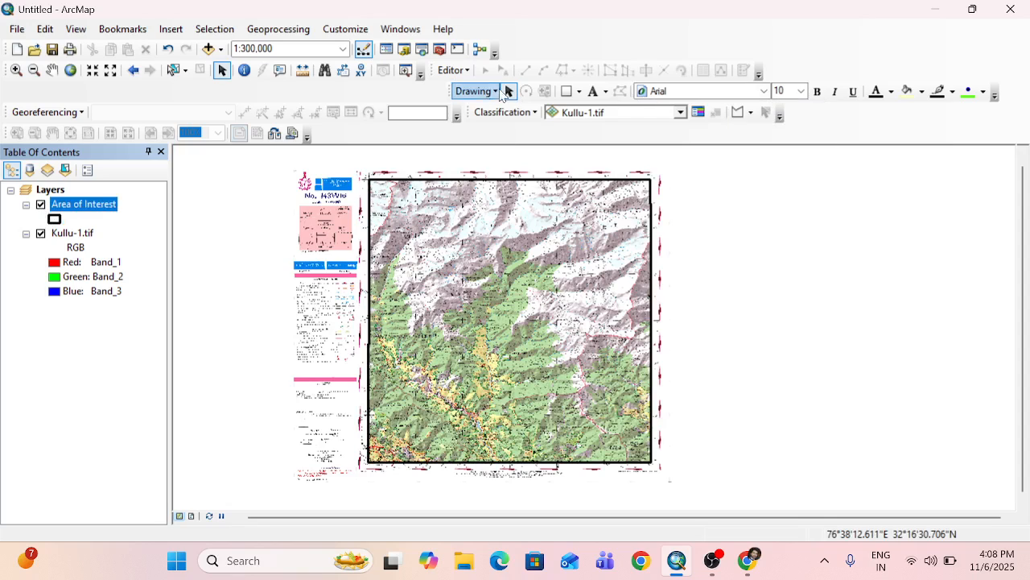
# Run a local search for "clip" and open the Clip (Data Management) tool for rasters.
pyautogui.click(421, 51)
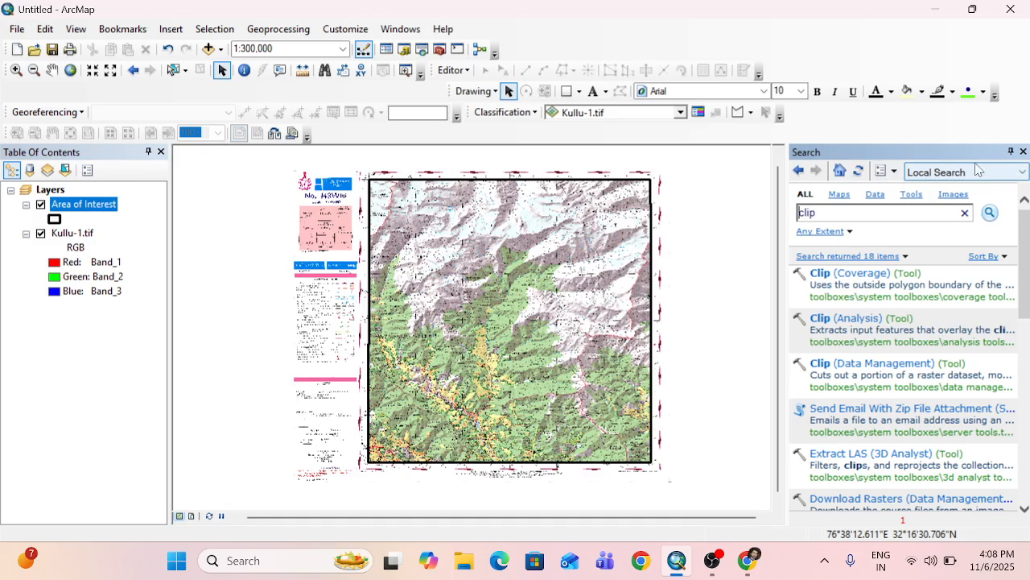
pyautogui.click(1024, 175)
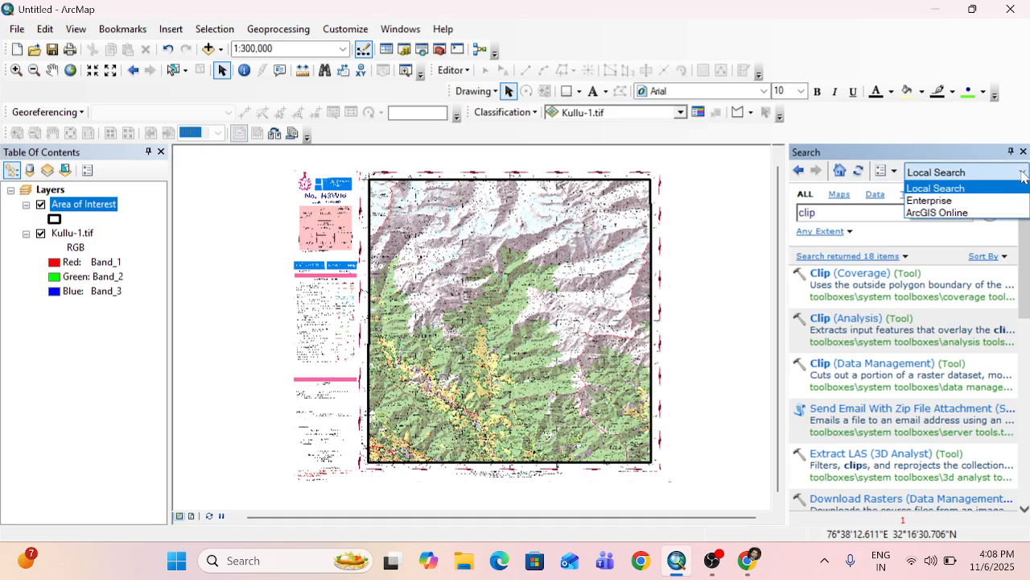
pyautogui.click(931, 190)
pyautogui.click(802, 212)
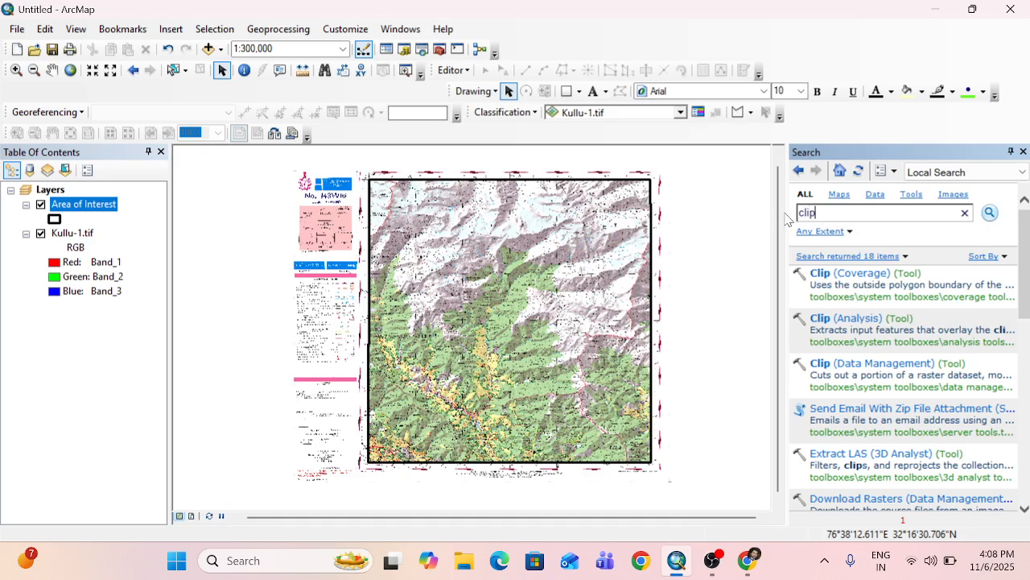
pyautogui.click(991, 213)
pyautogui.scroll(-8, 885, 330)
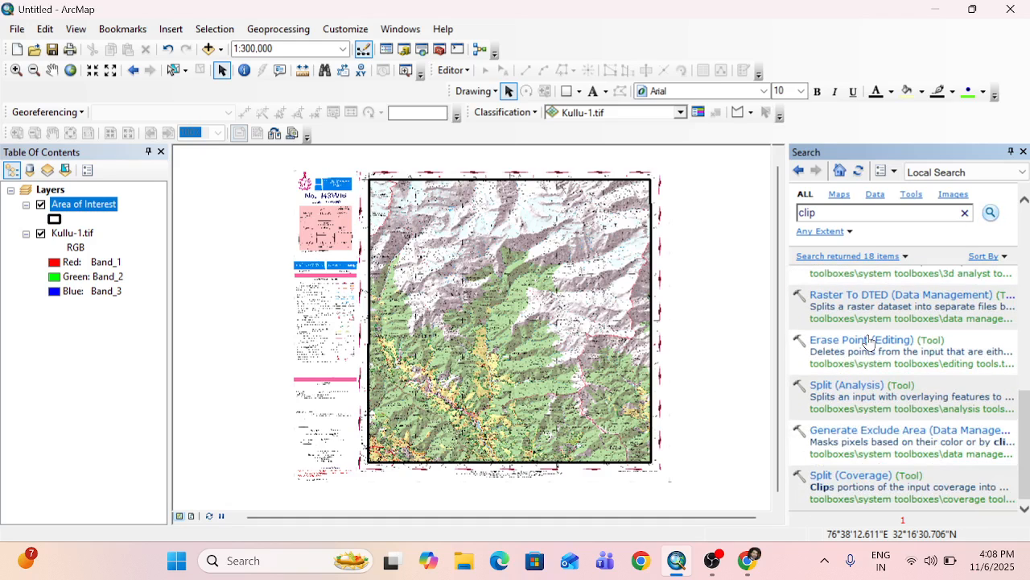
pyautogui.scroll(8, 868, 342)
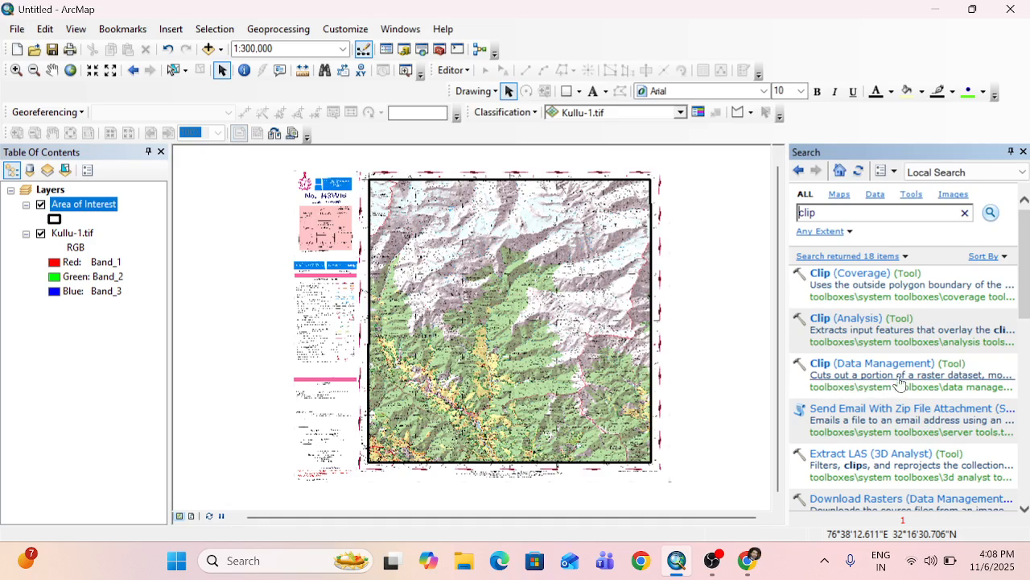
pyautogui.click(839, 364)
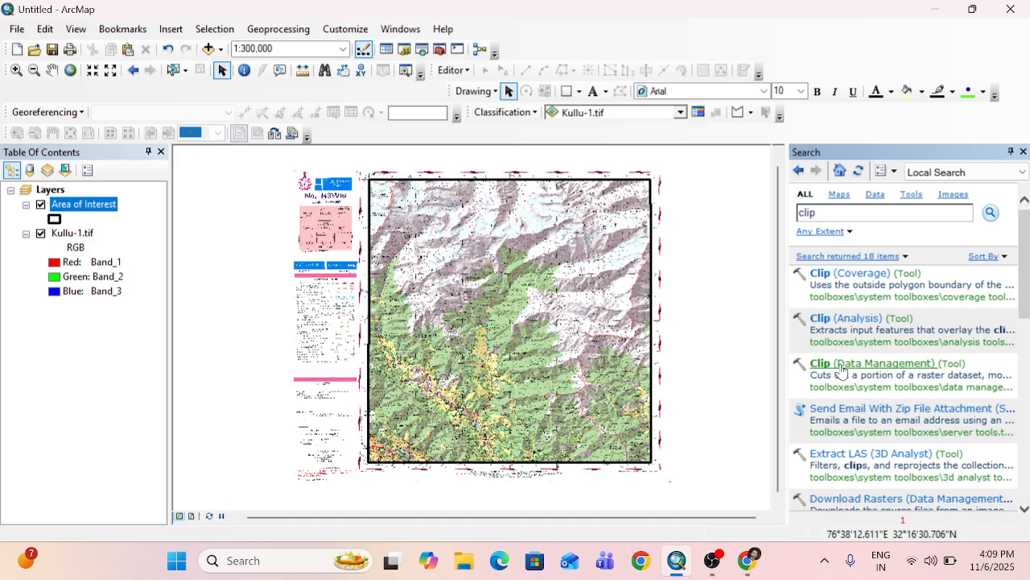
pyautogui.click(839, 363)
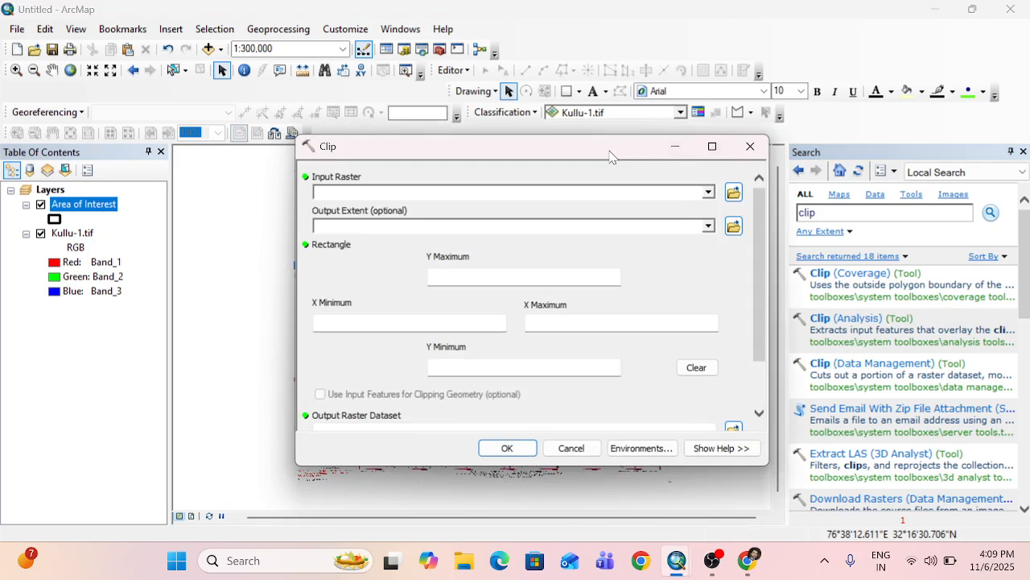
pyautogui.click(697, 216)
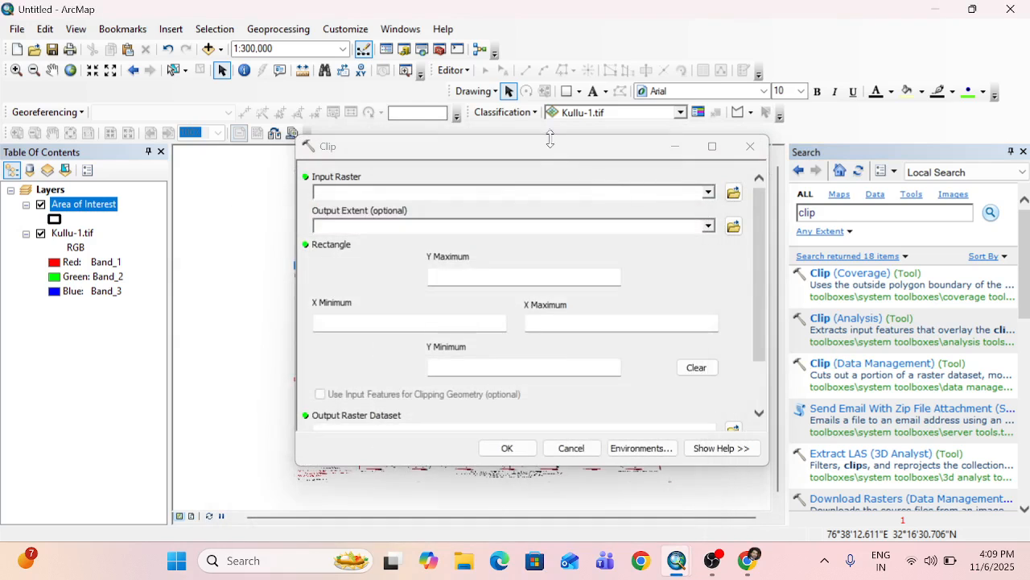
pyautogui.moveTo(509, 137); pyautogui.dragTo(509, 173)
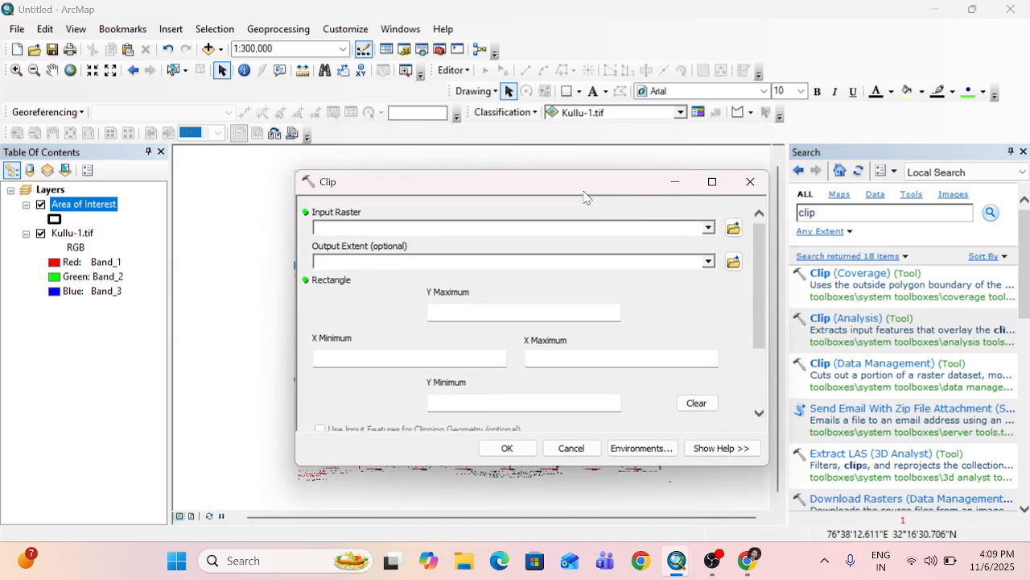
pyautogui.moveTo(580, 188); pyautogui.dragTo(574, 149)
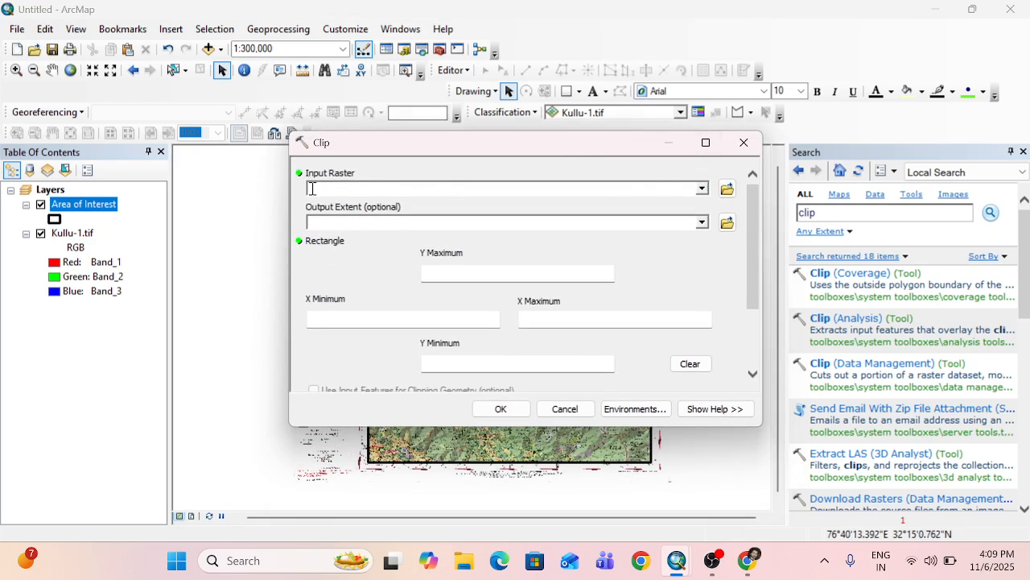
# Set Kullu-1.tif as the input raster and the Area of Interest layer as the output extent for the clip.
pyautogui.click(702, 190)
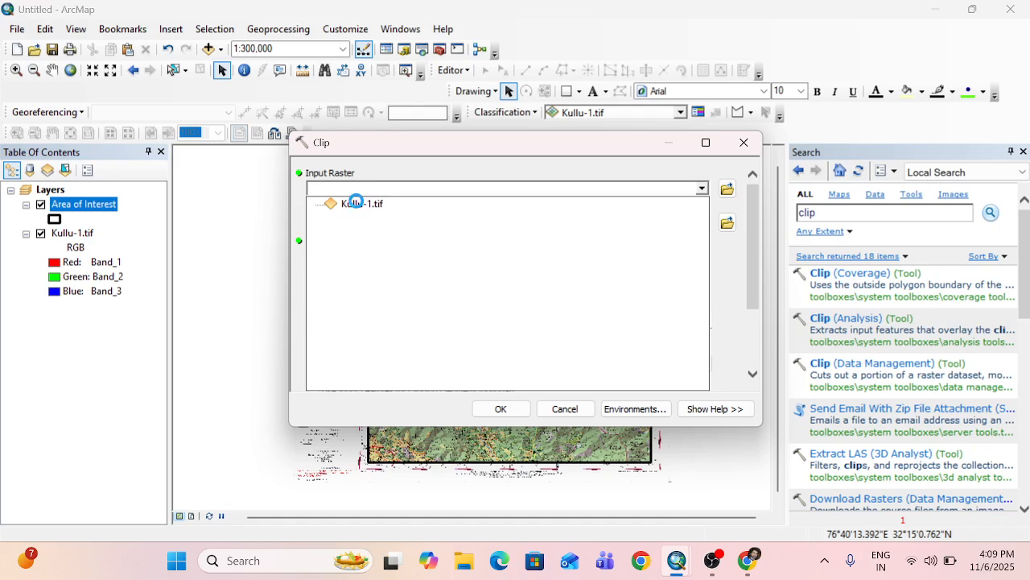
pyautogui.click(359, 206)
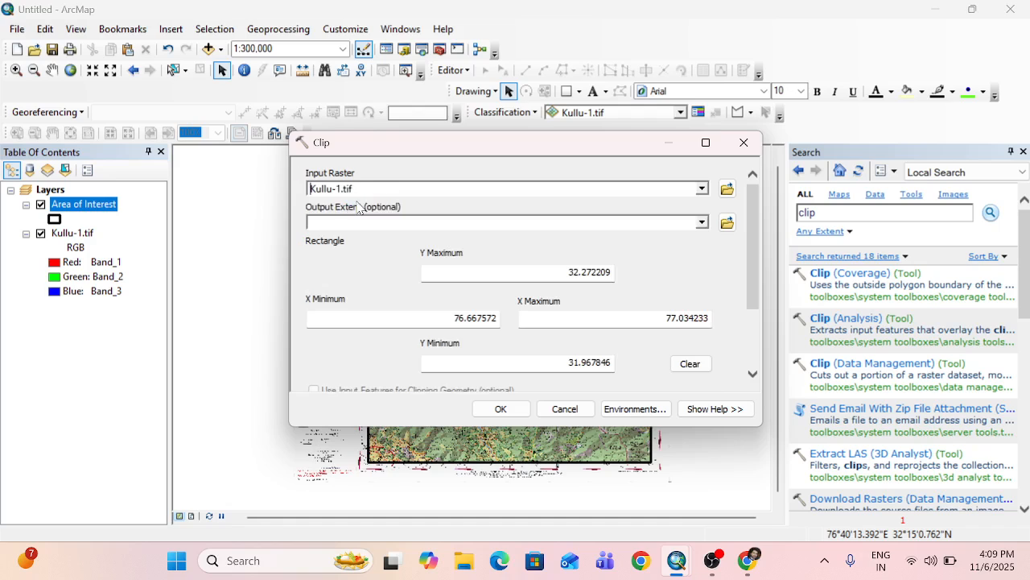
pyautogui.click(701, 222)
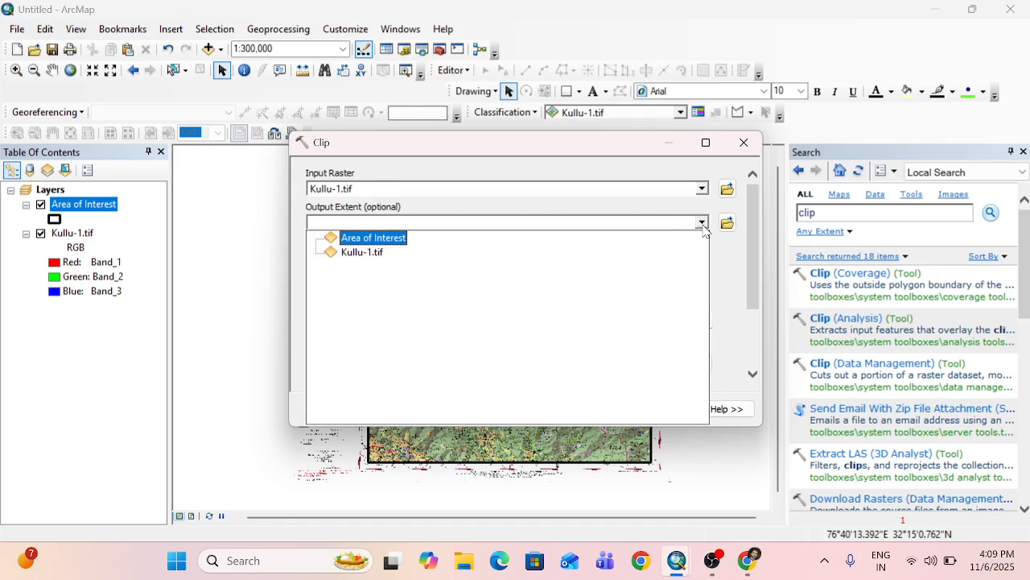
pyautogui.click(366, 240)
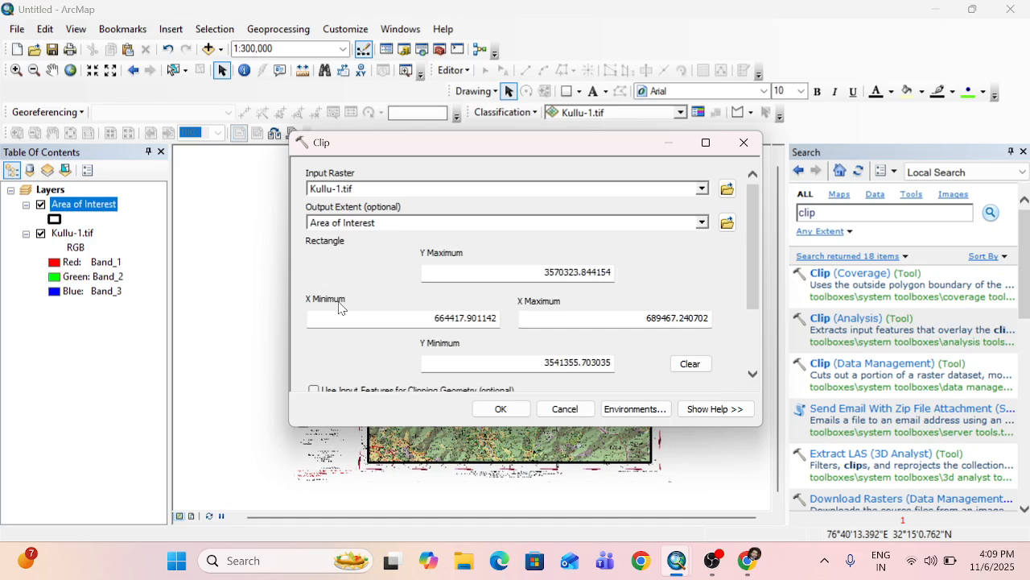
# Enable using input features for clipping geometry, run the clip with Kullu1_Clip as output, and close the Search window.
pyautogui.scroll(-3, 339, 307)
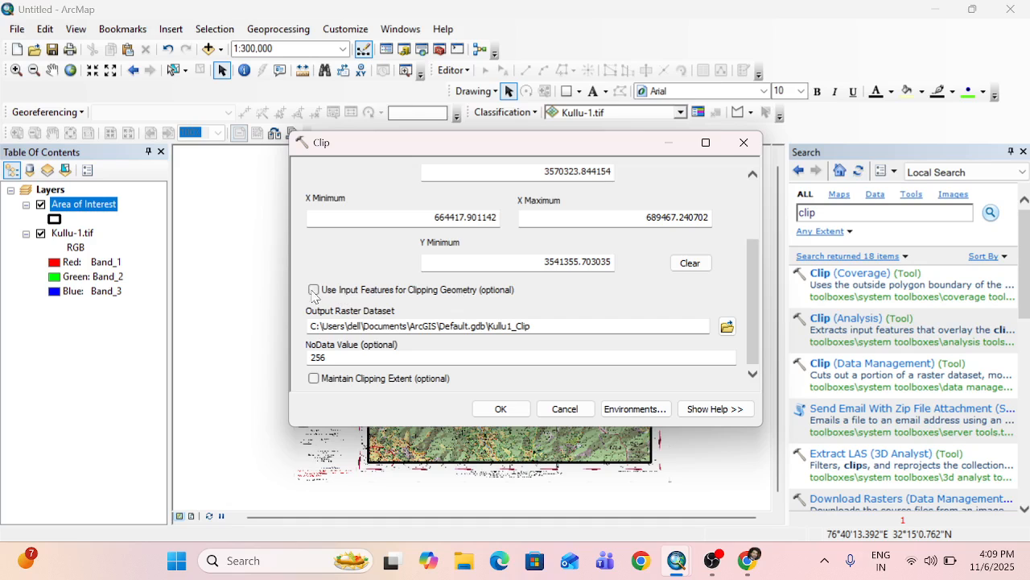
pyautogui.click(313, 290)
pyautogui.scroll(-1, 362, 268)
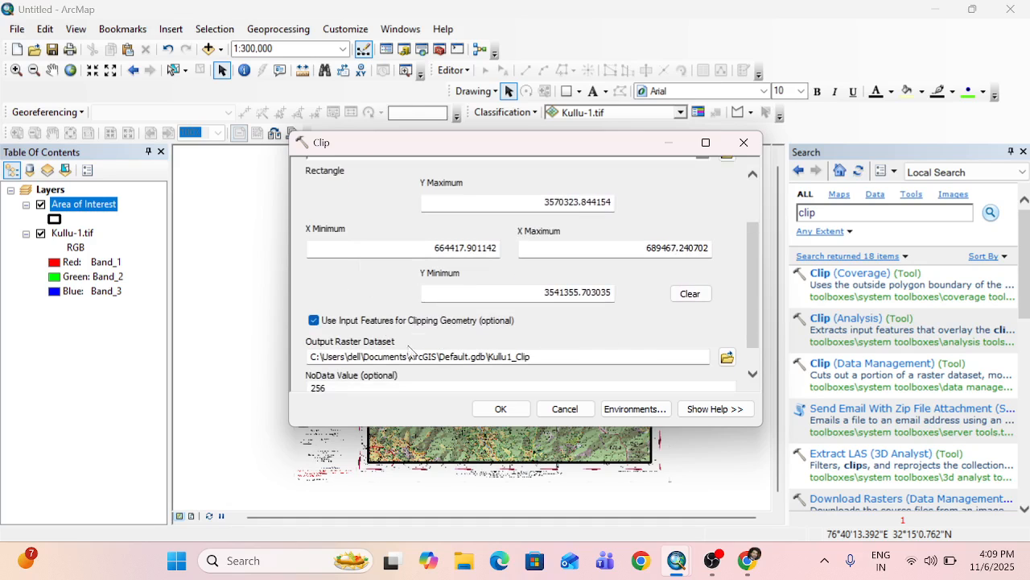
pyautogui.click(499, 410)
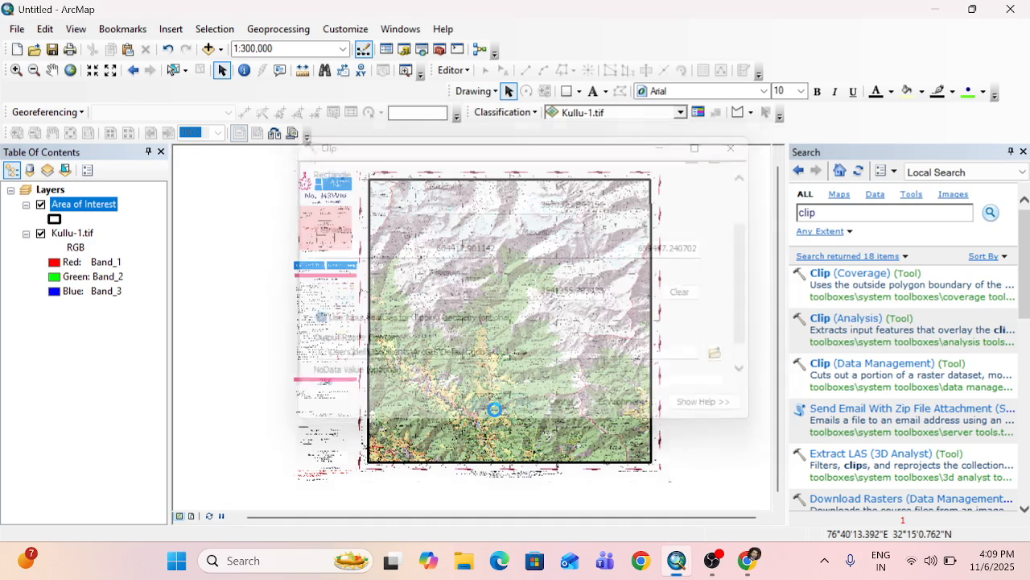
pyautogui.click(1023, 152)
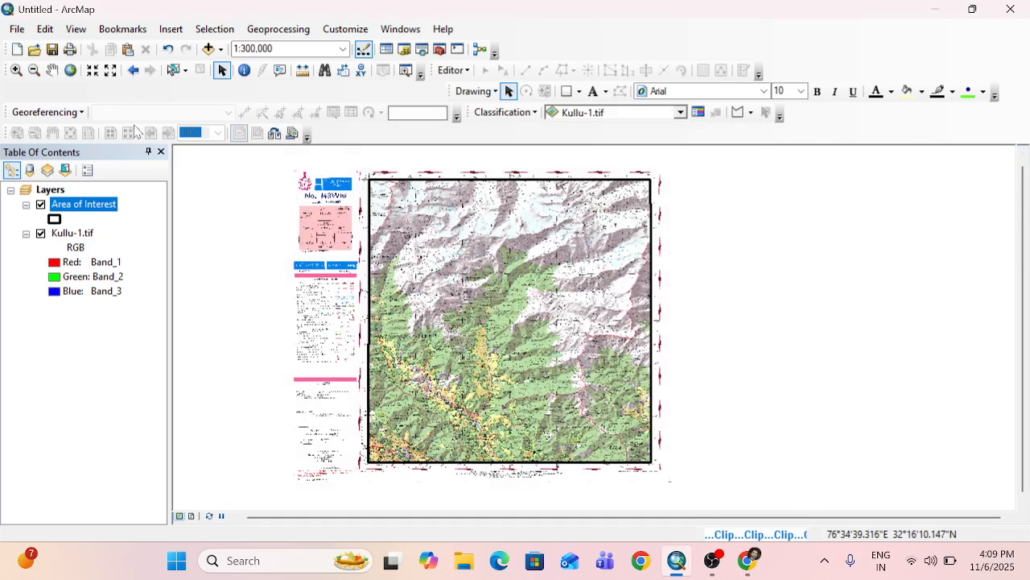
# Hide the original Kullu-1.tif and the Area of Interest outline so that only the Kullu1_Clip raster is displayed.
pyautogui.click(52, 70)
pyautogui.moveTo(427, 233); pyautogui.dragTo(552, 226)
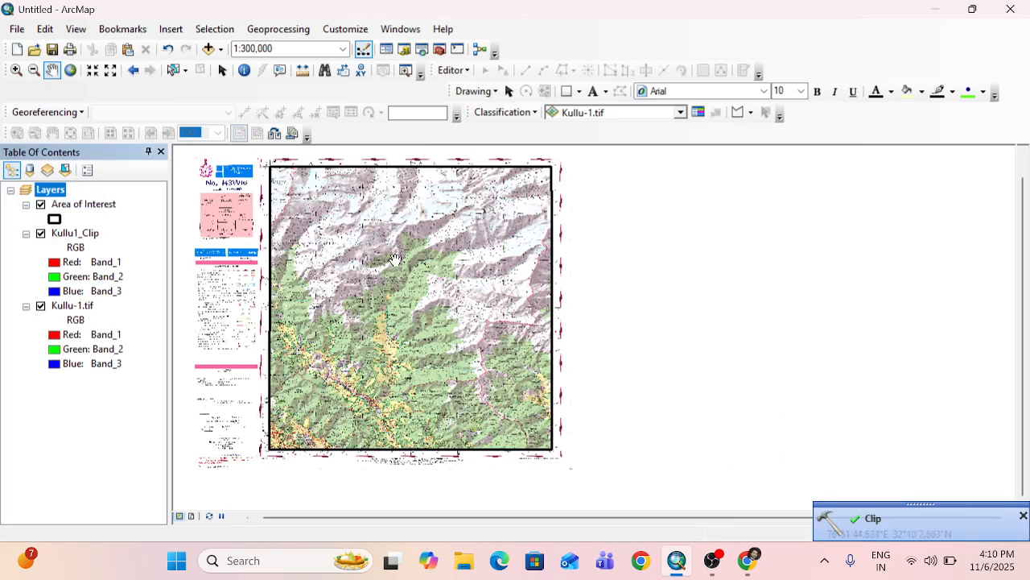
pyautogui.moveTo(394, 258); pyautogui.dragTo(561, 278)
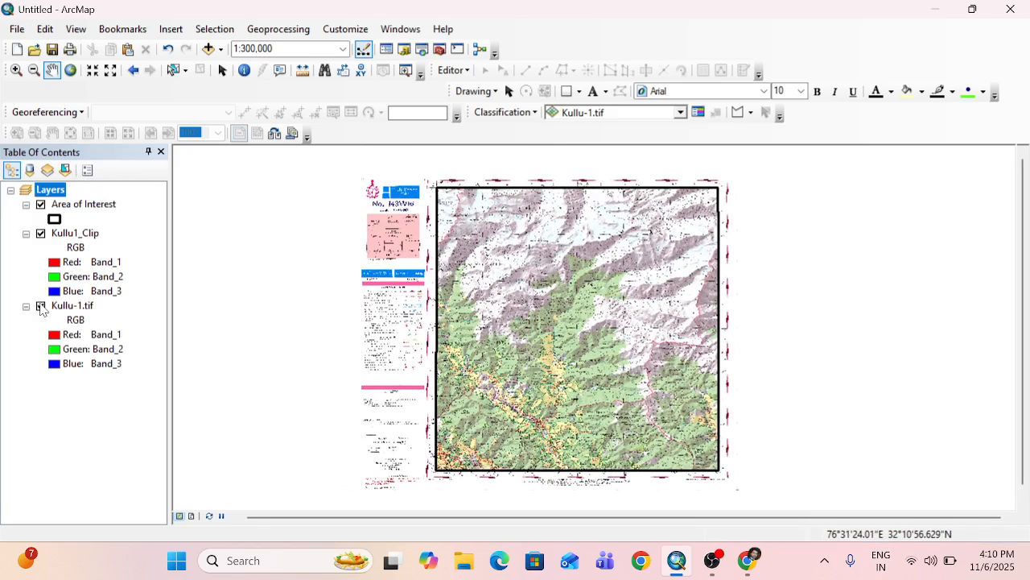
pyautogui.click(42, 306)
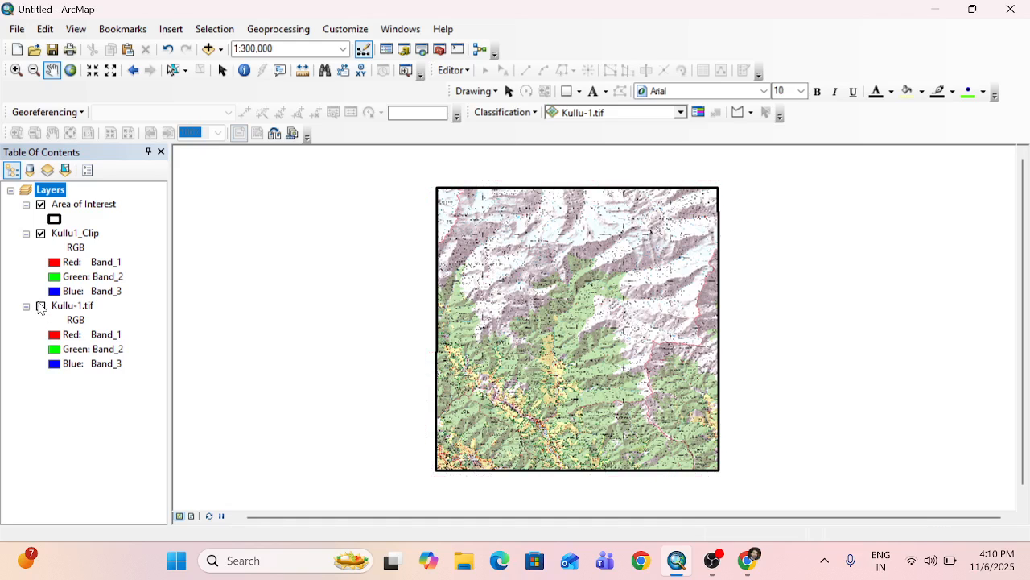
pyautogui.click(41, 307)
pyautogui.moveTo(534, 211); pyautogui.dragTo(469, 225)
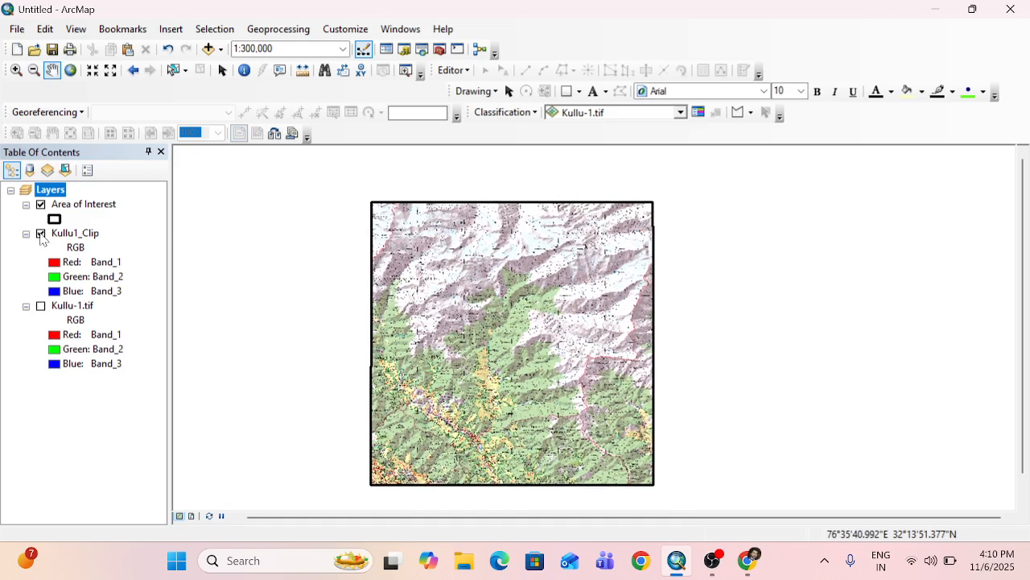
pyautogui.click(41, 205)
# Examine the edges and corners of the Kullu1_Clip raster up close and as a whole.
pyautogui.moveTo(403, 290); pyautogui.dragTo(416, 251)
pyautogui.scroll(-2, 445, 340)
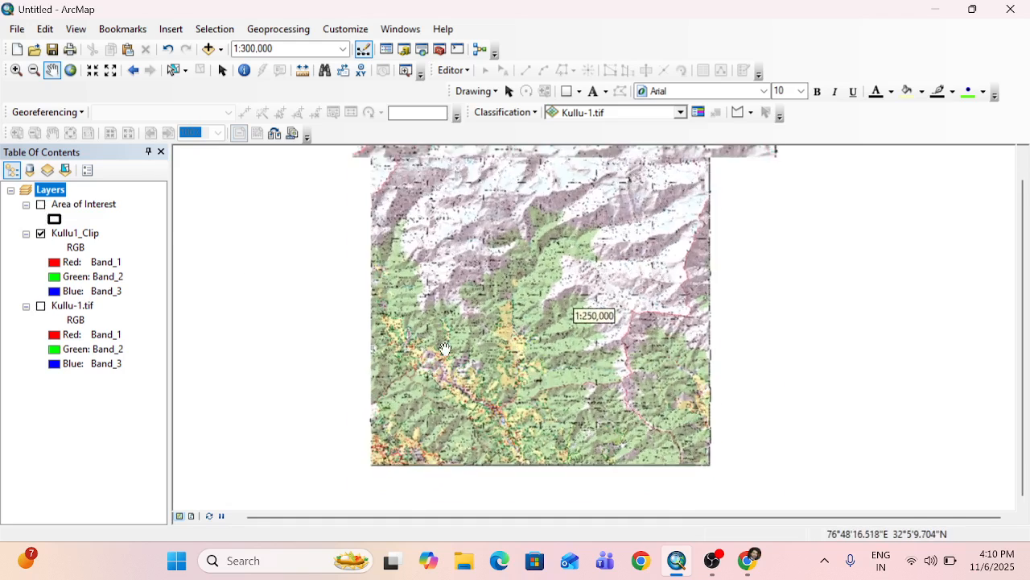
pyautogui.moveTo(627, 445); pyautogui.dragTo(597, 487)
pyautogui.scroll(-4, 744, 333)
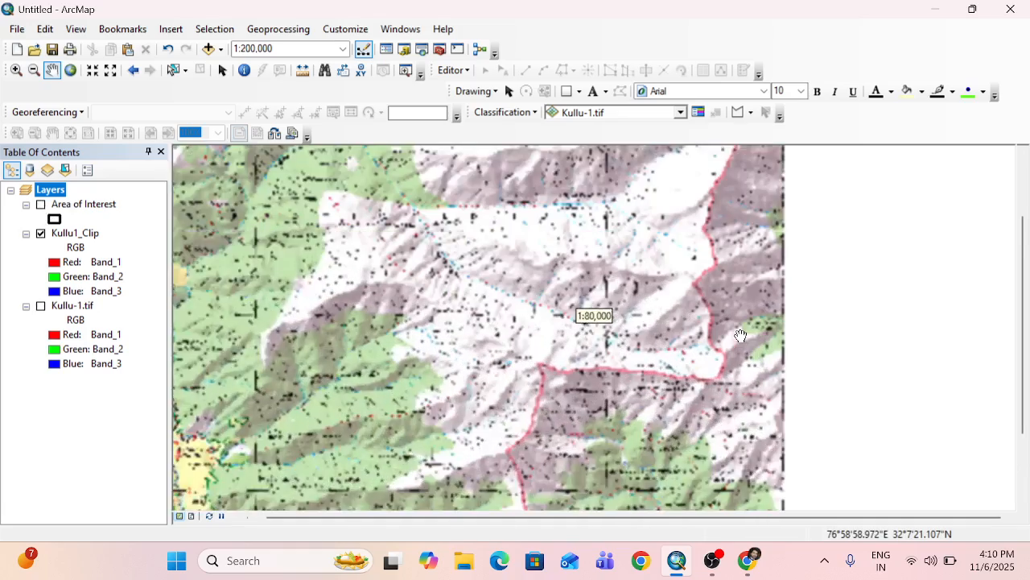
pyautogui.moveTo(778, 260); pyautogui.dragTo(757, 475)
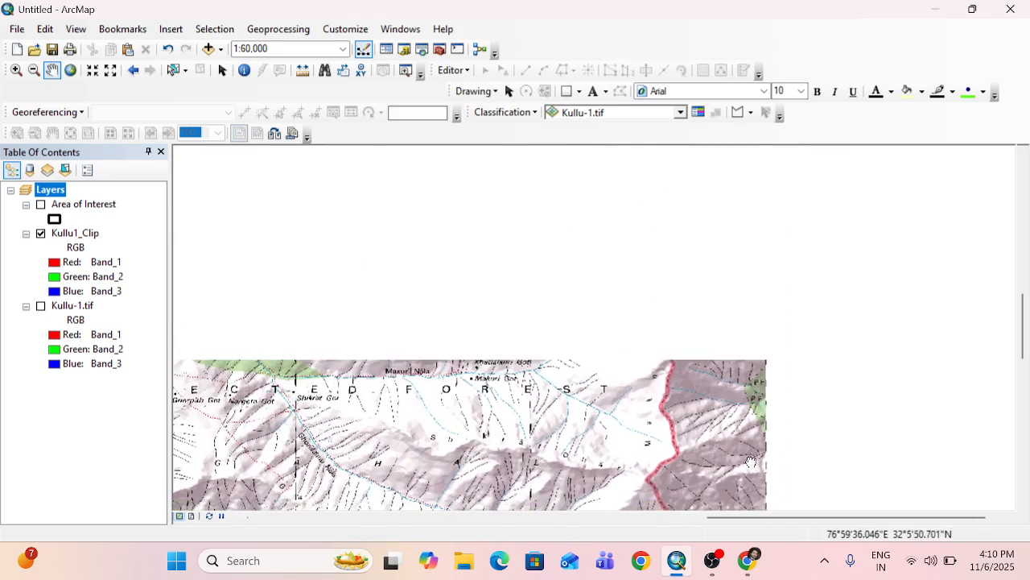
pyautogui.moveTo(774, 248); pyautogui.dragTo(759, 446)
pyautogui.moveTo(755, 193); pyautogui.dragTo(758, 313)
pyautogui.moveTo(589, 372); pyautogui.dragTo(1015, 224)
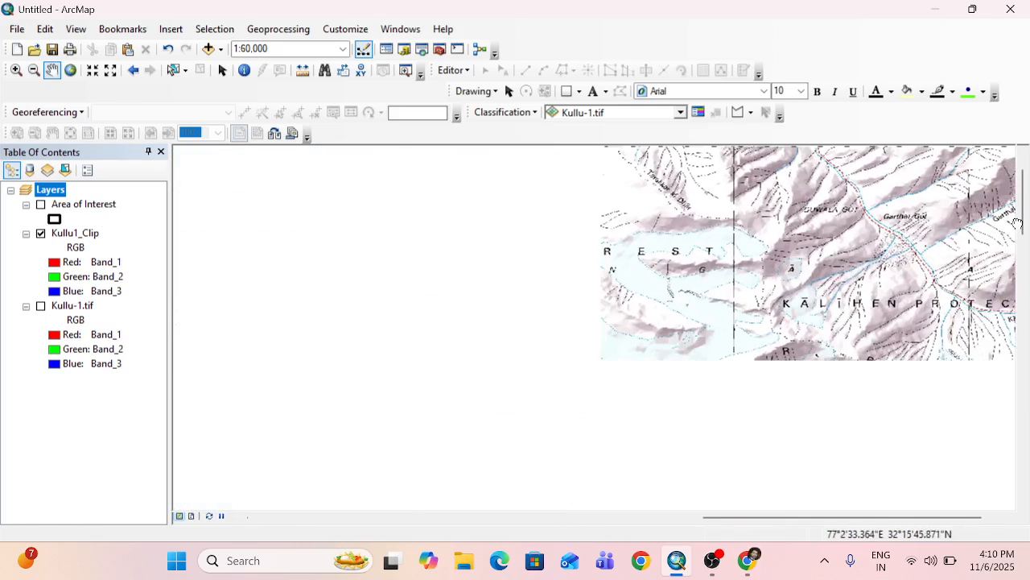
pyautogui.moveTo(534, 249); pyautogui.dragTo(805, 402)
pyautogui.moveTo(339, 253); pyautogui.dragTo(737, 220)
pyautogui.moveTo(452, 355); pyautogui.dragTo(545, 348)
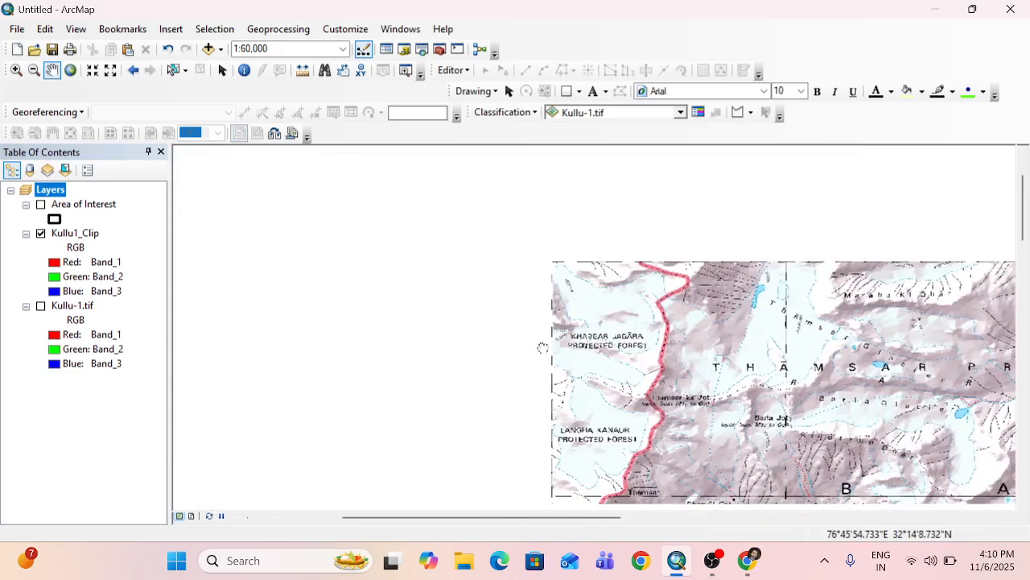
pyautogui.moveTo(656, 396); pyautogui.dragTo(469, 281)
pyautogui.scroll(4, 543, 385)
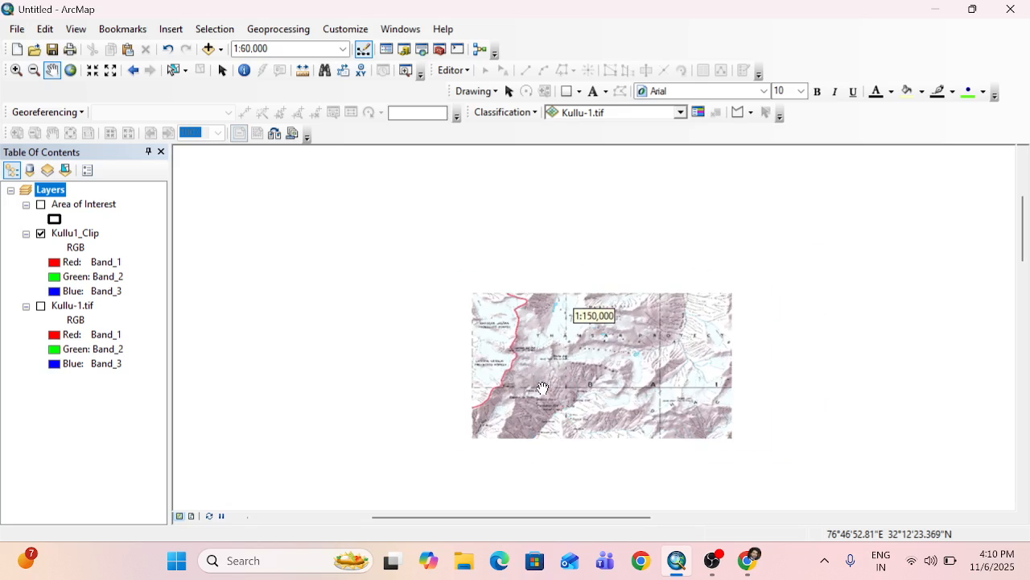
pyautogui.scroll(1, 544, 385)
pyautogui.moveTo(630, 396); pyautogui.dragTo(347, 225)
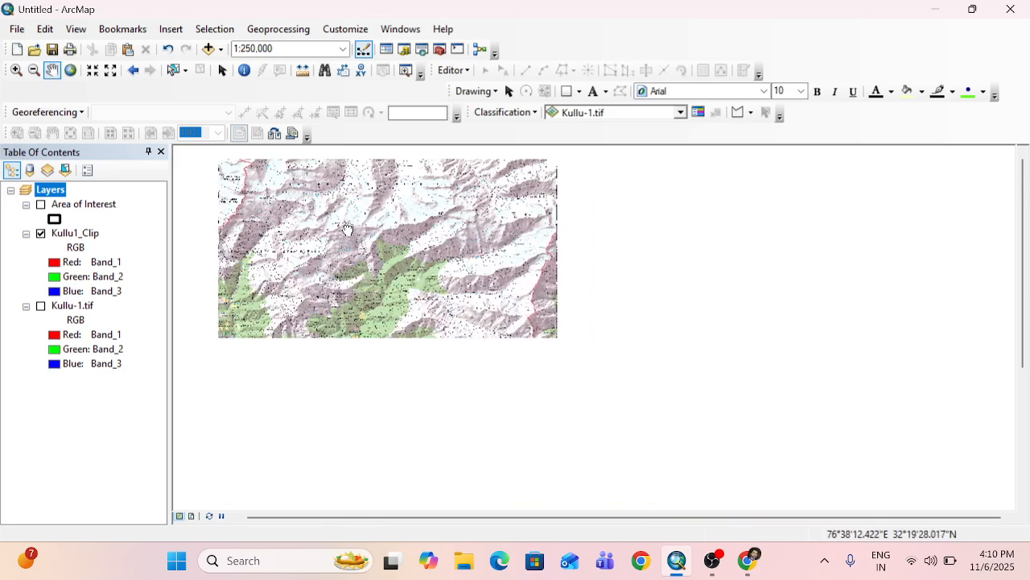
pyautogui.moveTo(524, 287); pyautogui.dragTo(526, 306)
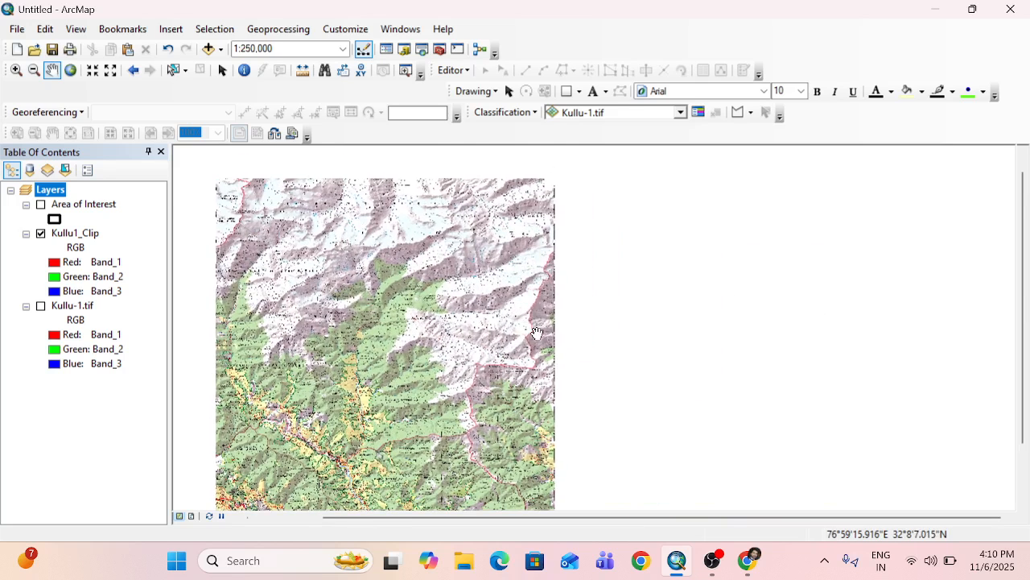
pyautogui.scroll(-2, 546, 239)
pyautogui.moveTo(561, 218); pyautogui.dragTo(564, 262)
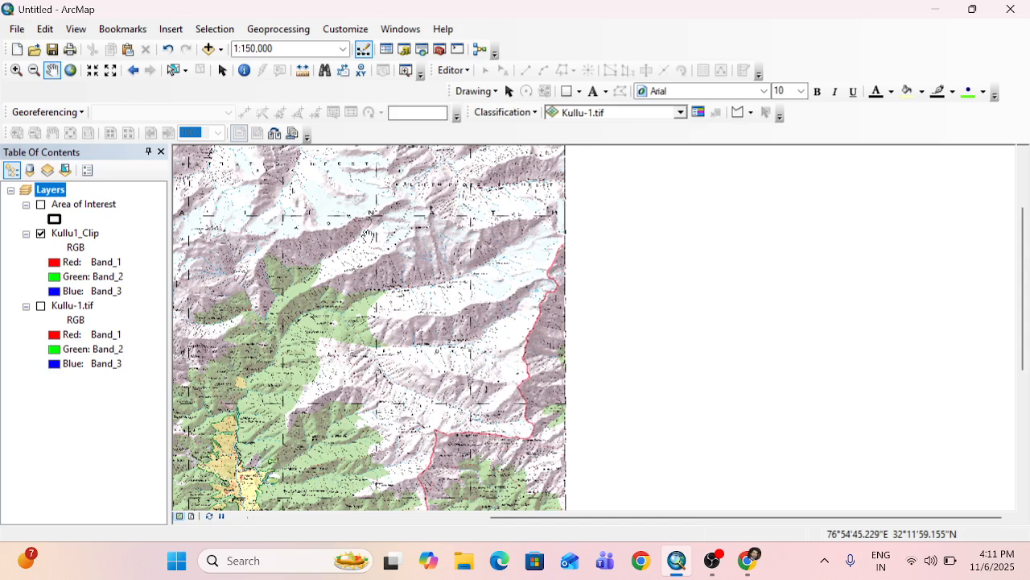
pyautogui.moveTo(439, 260); pyautogui.dragTo(630, 303)
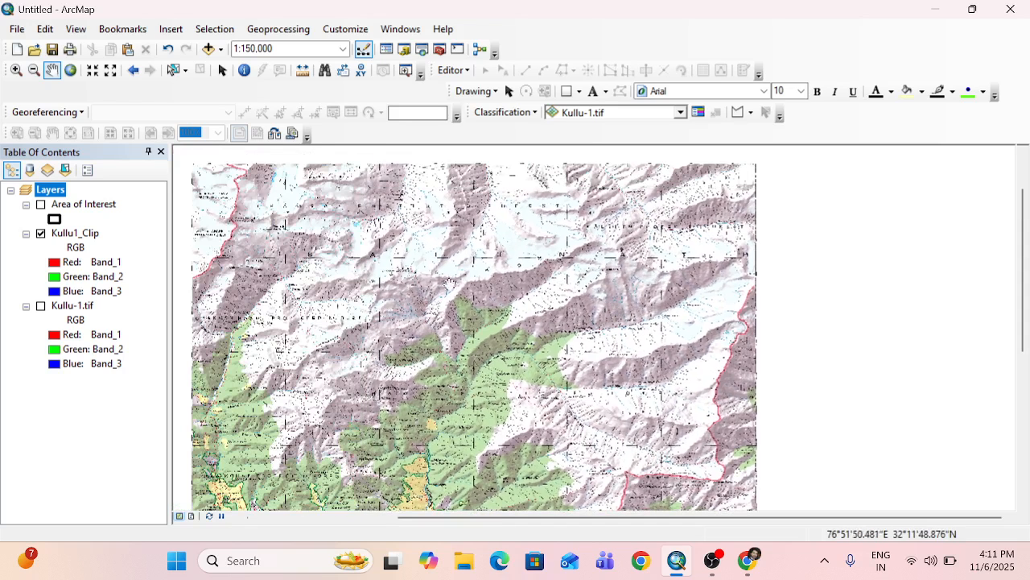
pyautogui.moveTo(450, 282); pyautogui.dragTo(483, 248)
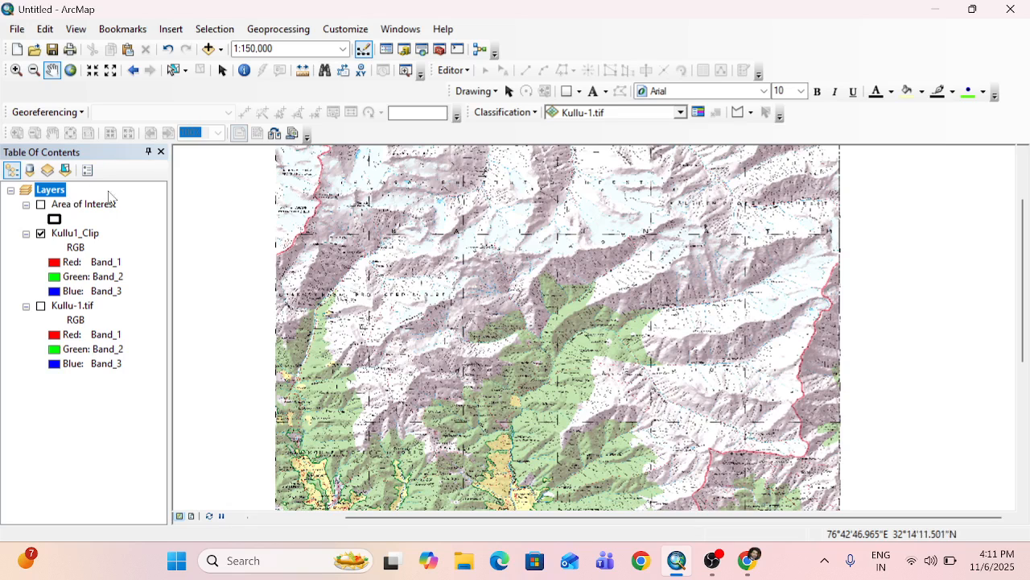
pyautogui.scroll(2, 432, 223)
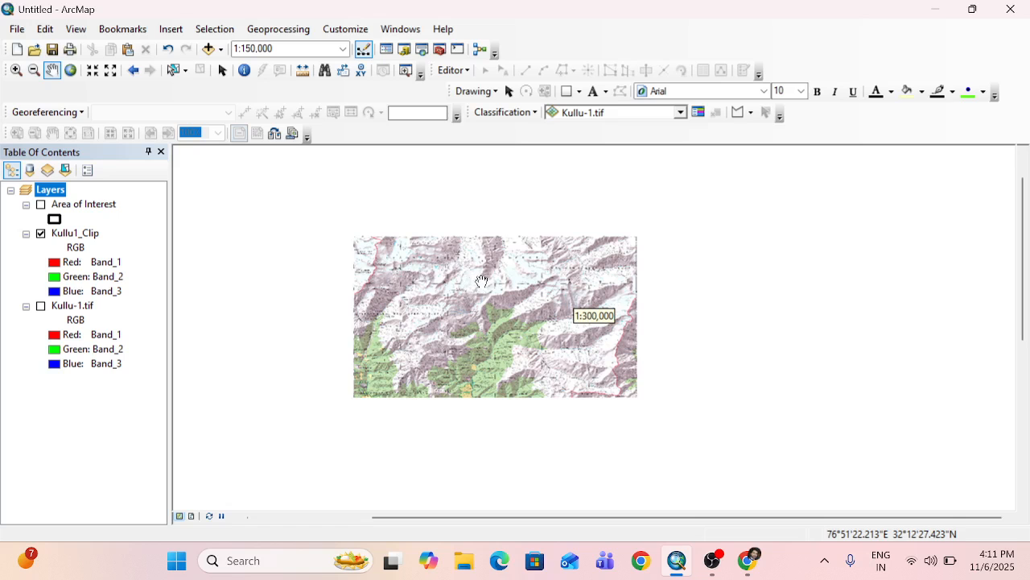
pyautogui.moveTo(474, 344)
pyautogui.mouseDown()
pyautogui.moveTo(546, 286)
pyautogui.moveTo(576, 276)
pyautogui.mouseUp()
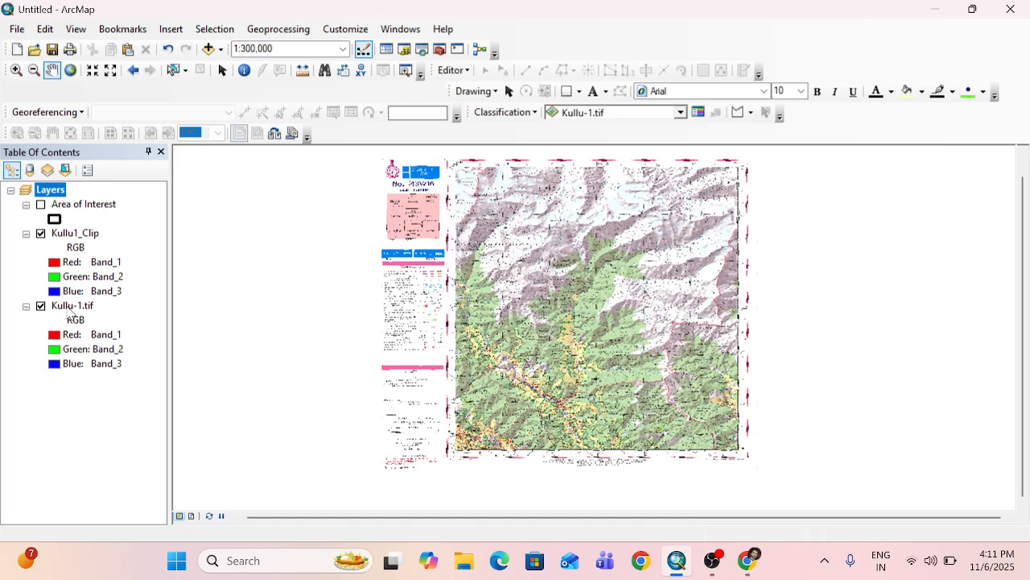
# Remove the Kullu-1.tif and Area of Interest layers from the map.
pyautogui.click(69, 307)
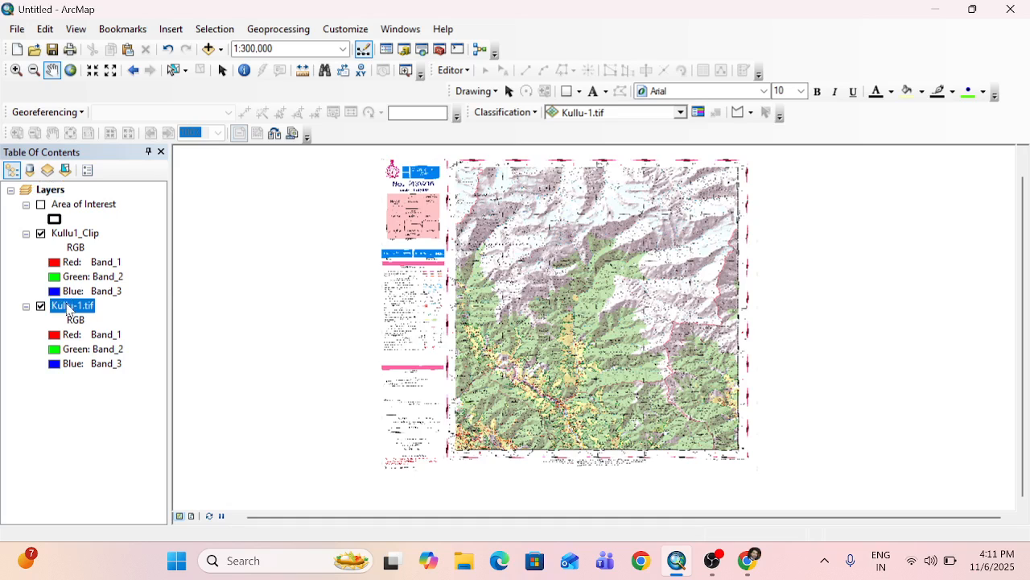
pyautogui.rightClick(69, 306)
pyautogui.click(113, 83)
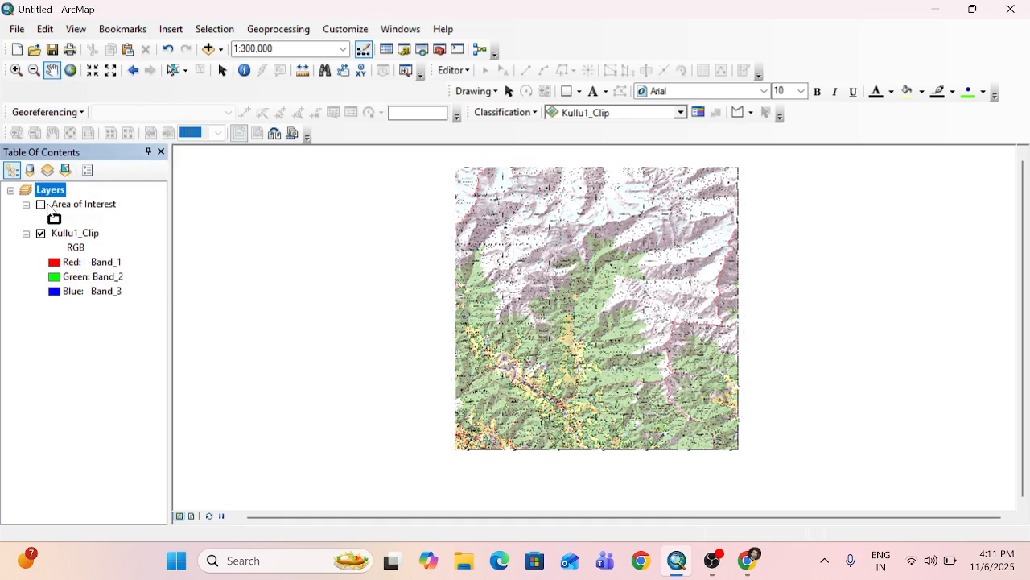
pyautogui.rightClick(90, 203)
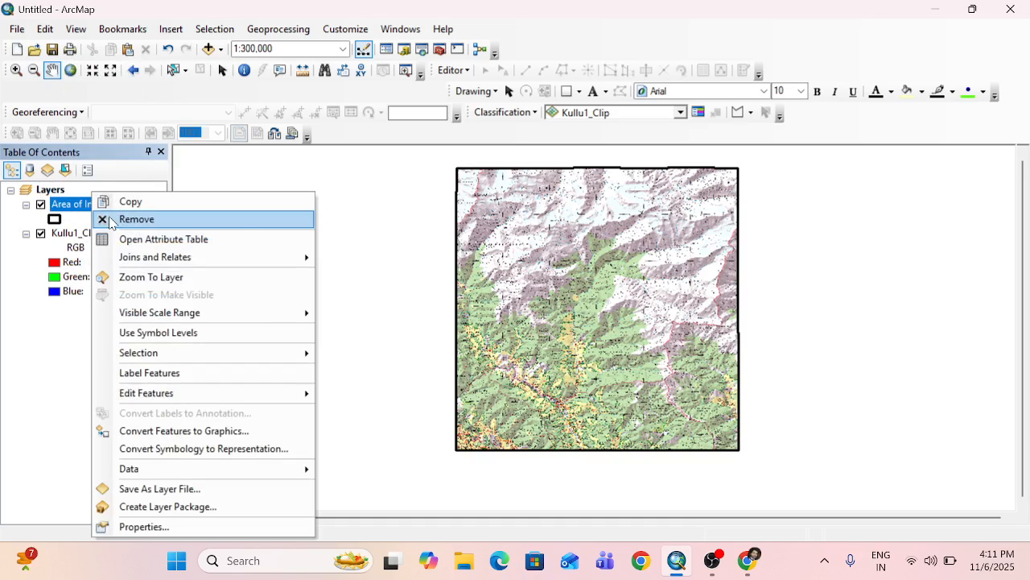
pyautogui.click(109, 218)
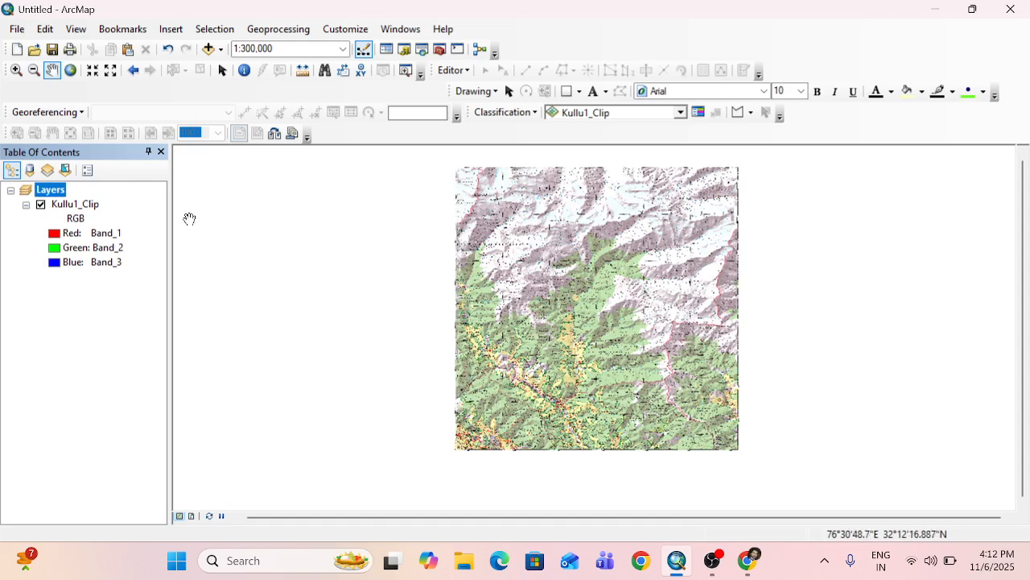
# Set up a raster data export of the Kullu1_Clip layer with the output name "Bara Banghal .tif".
pyautogui.click(88, 206)
pyautogui.rightClick(89, 206)
pyautogui.moveTo(145, 365)
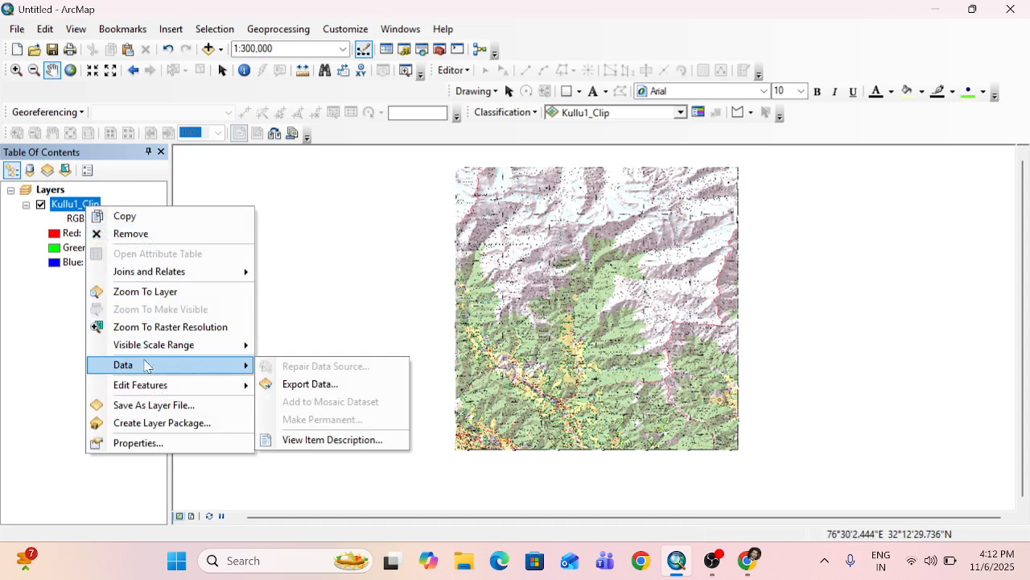
pyautogui.click(310, 384)
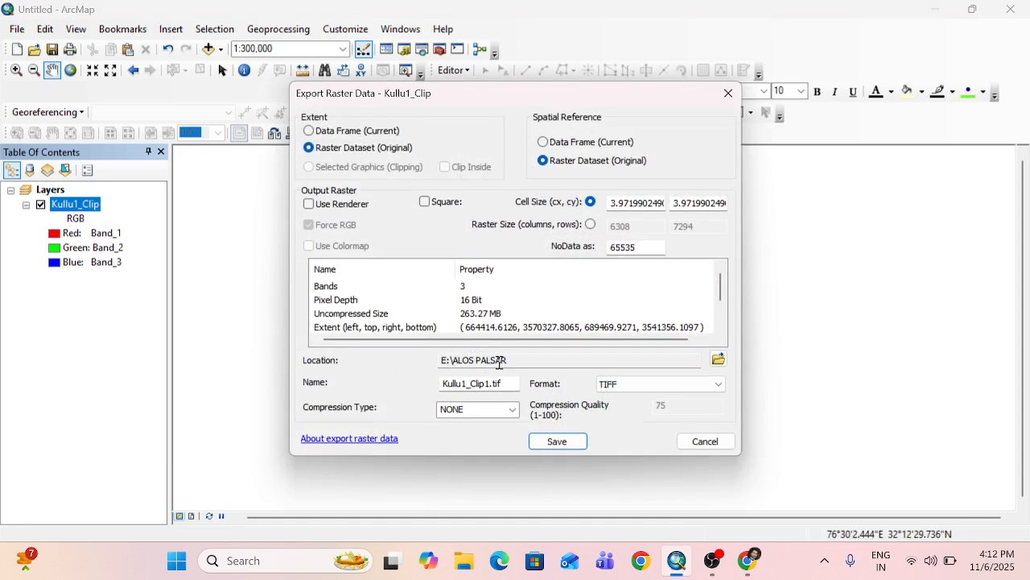
pyautogui.moveTo(488, 386); pyautogui.dragTo(437, 386)
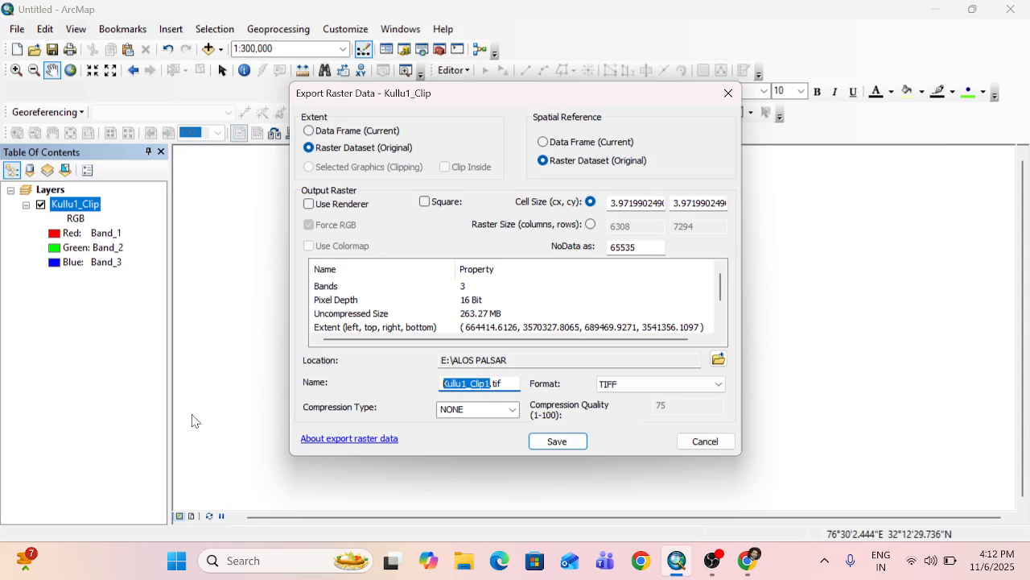
pyautogui.write('BaraB')
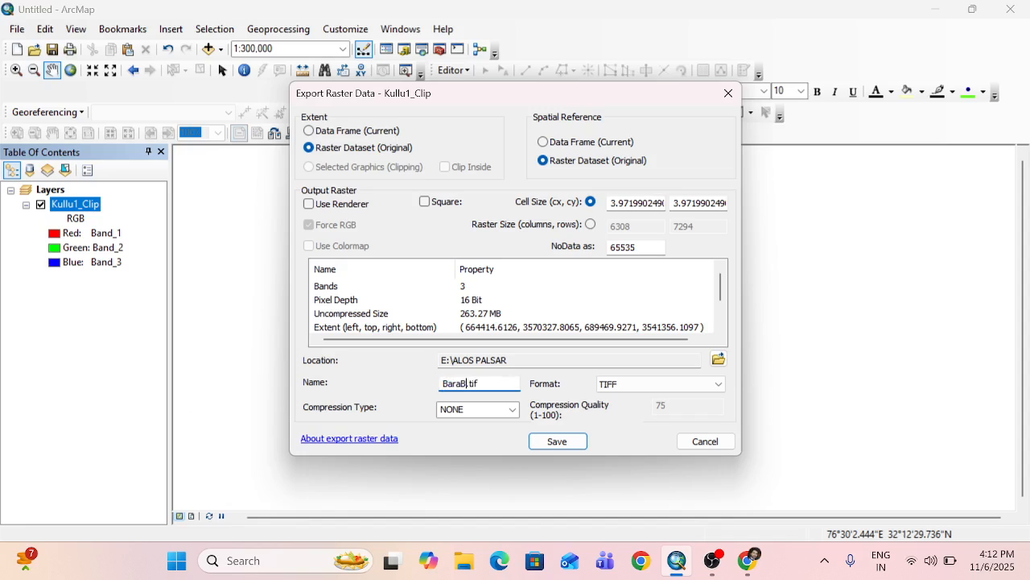
pyautogui.write('Ban')
pyautogui.write('hgal')
pyautogui.press('BackSpace')
pyautogui.press('BackSpace')
pyautogui.press('BackSpace')
pyautogui.write('gh')
# Save the exported raster, add it to the map as a layer, and remove the Kullu1_Clip layer.
pyautogui.click(557, 443)
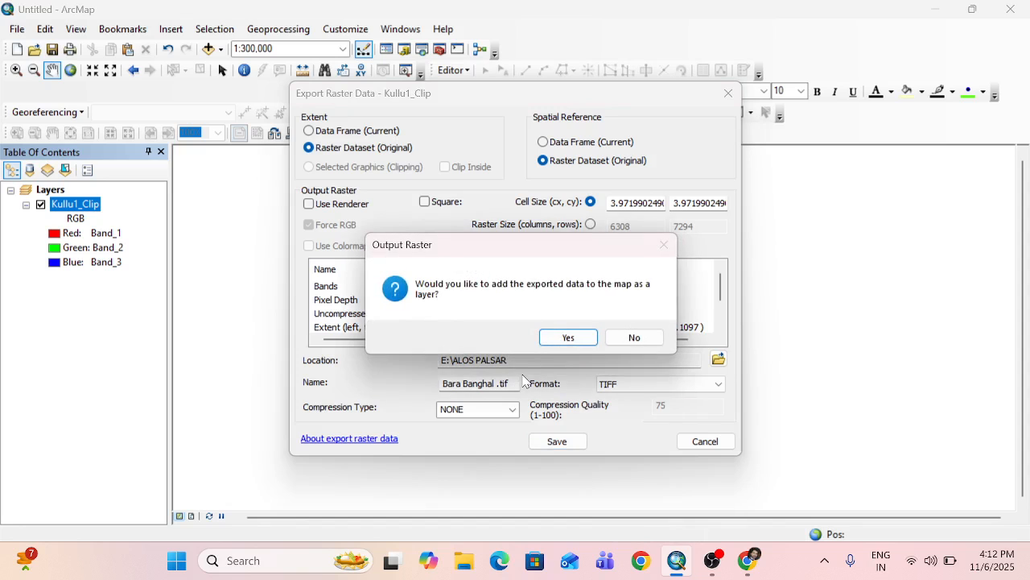
pyautogui.click(571, 341)
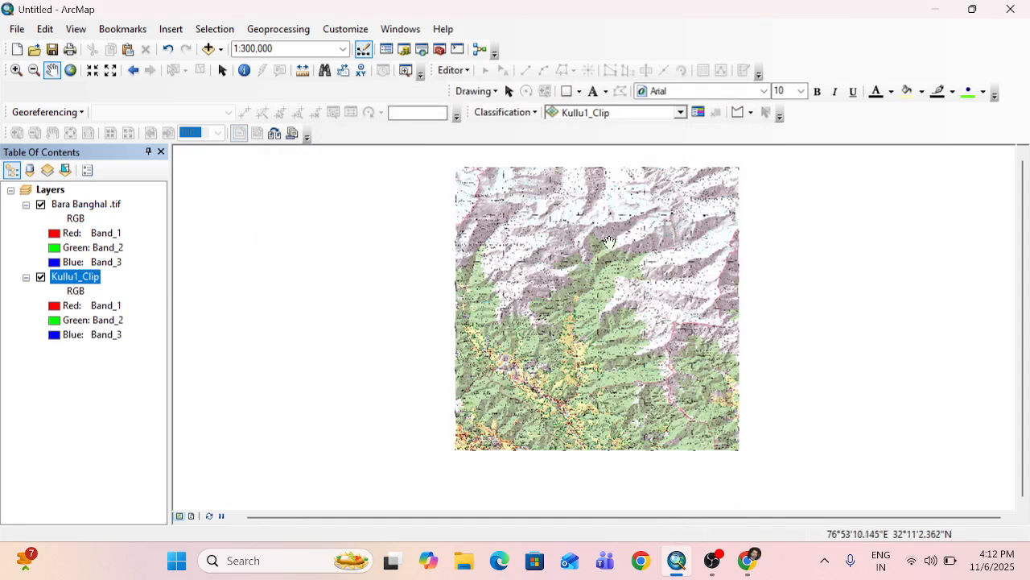
pyautogui.rightClick(87, 276)
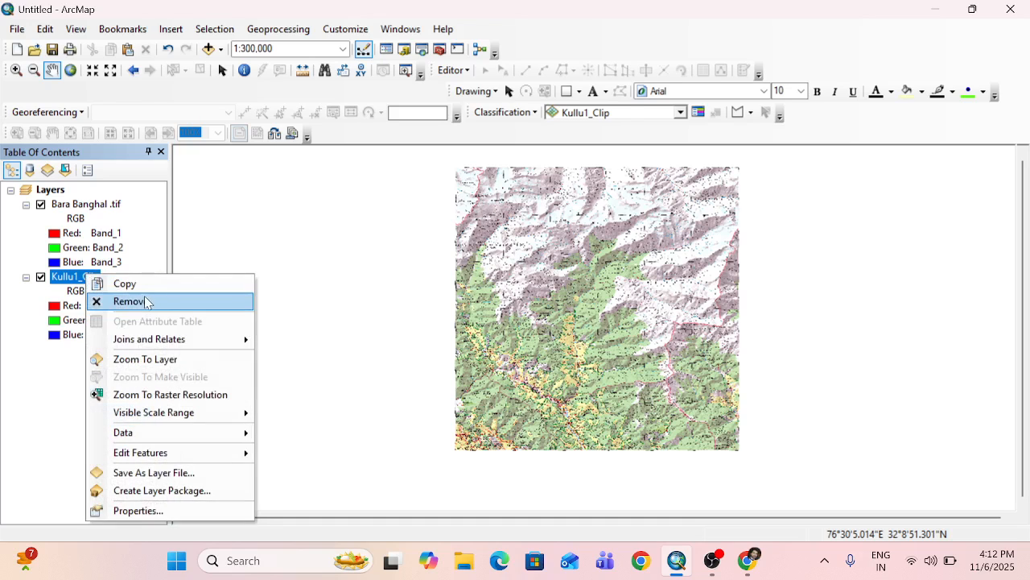
pyautogui.click(146, 303)
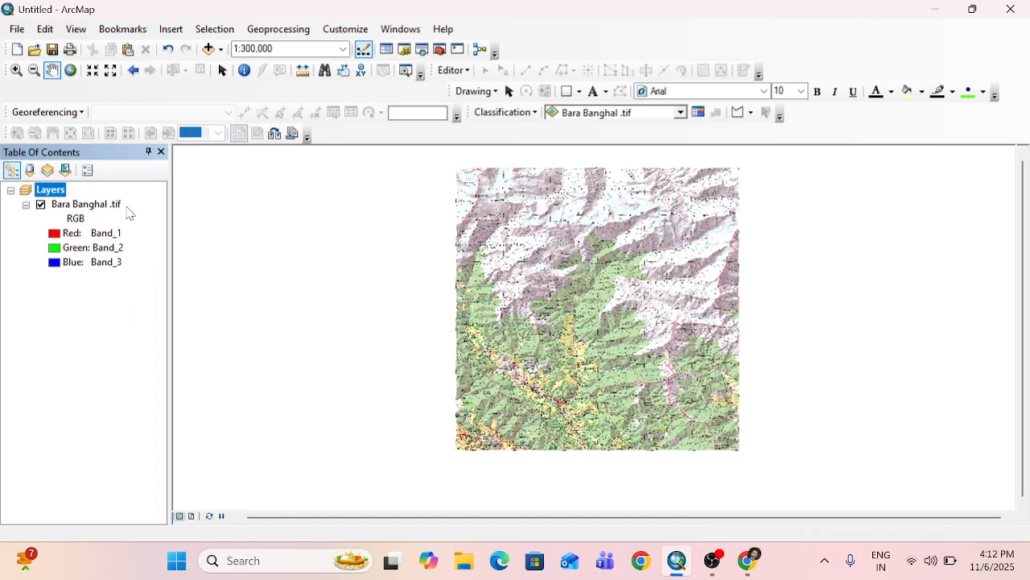